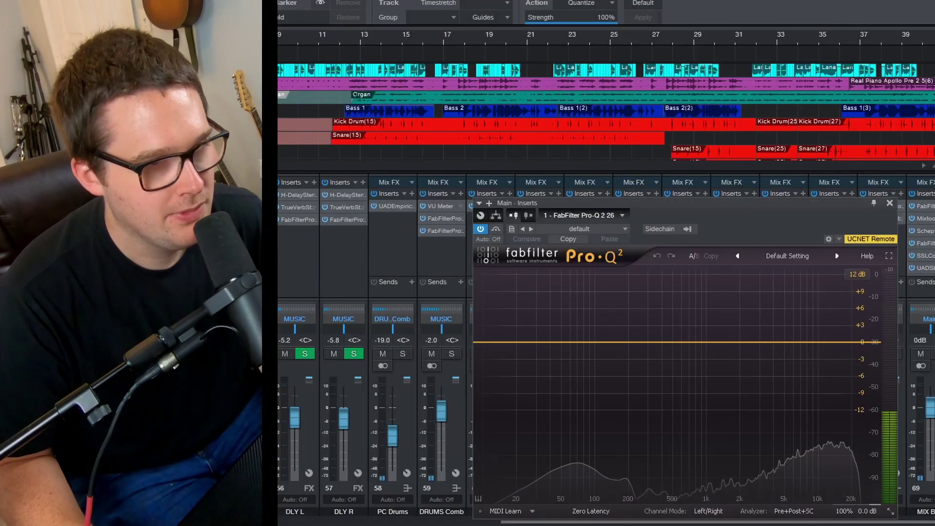
# - Play the mix from bar 12 through the Main bus Pro-Q 2, then close its window
pyautogui.moveTo(809, 202)
pyautogui.mouseDown()
pyautogui.moveTo(754, 194)
pyautogui.moveTo(682, 163)
pyautogui.mouseUp()
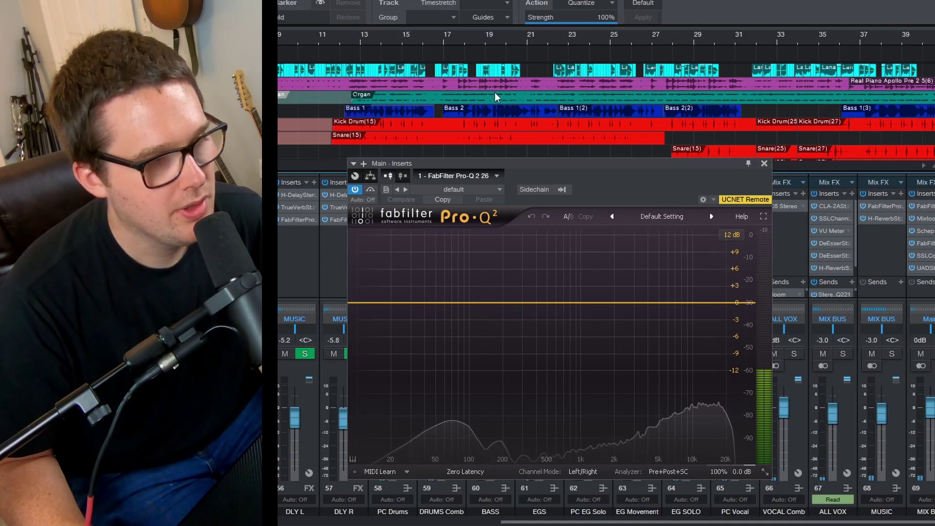
pyautogui.click(338, 42)
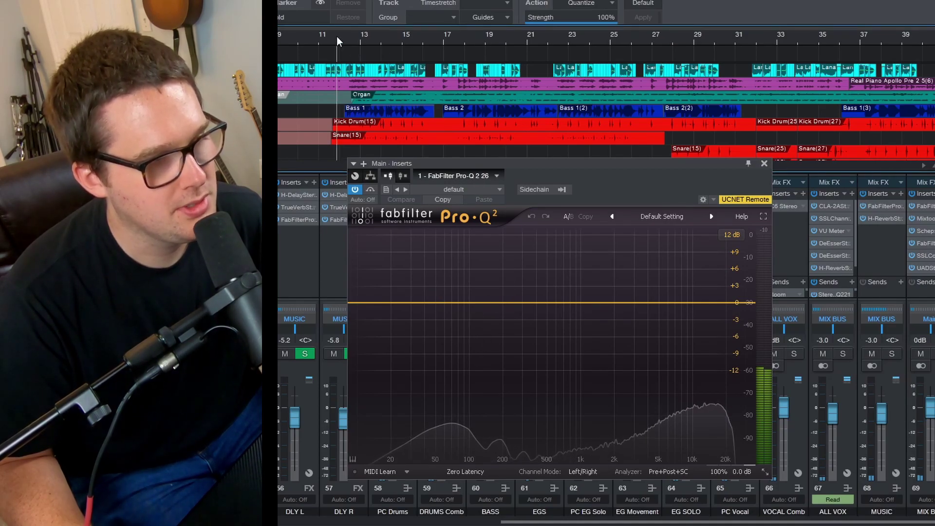
pyautogui.press('space')
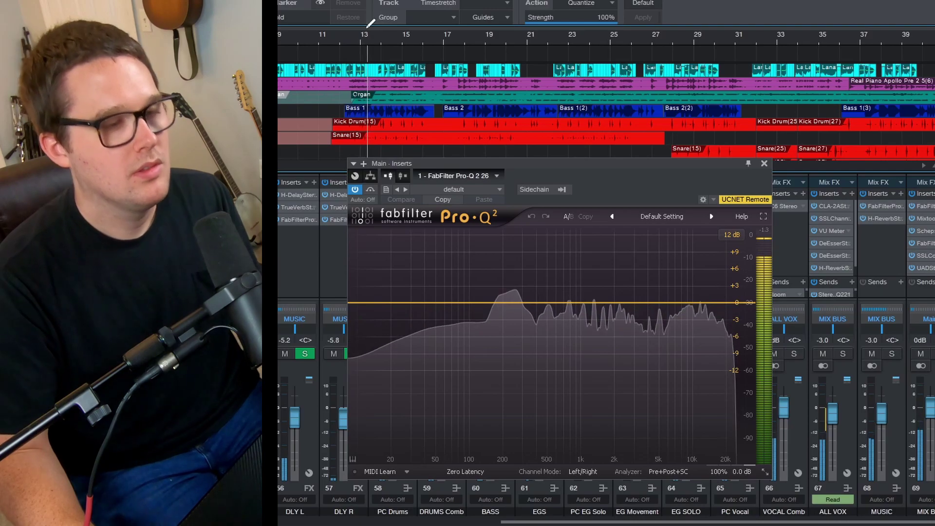
pyautogui.press('space')
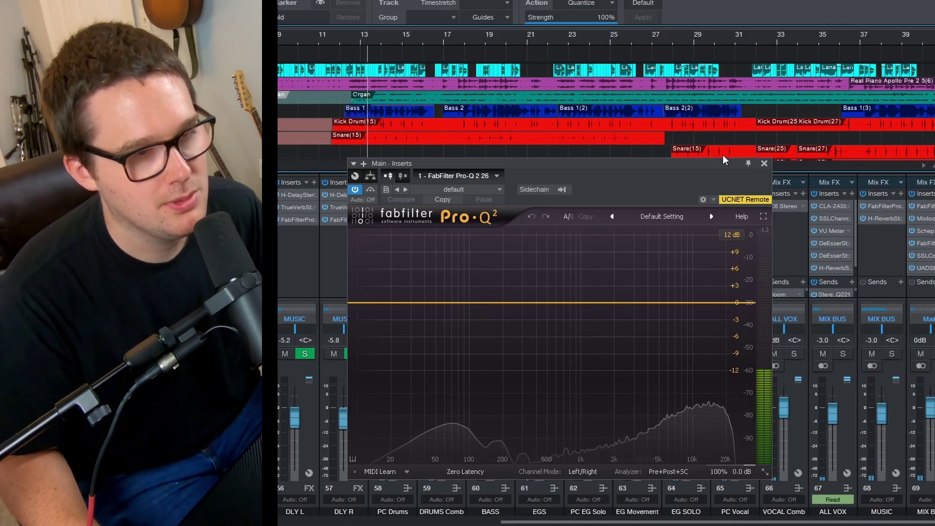
pyautogui.click(764, 164)
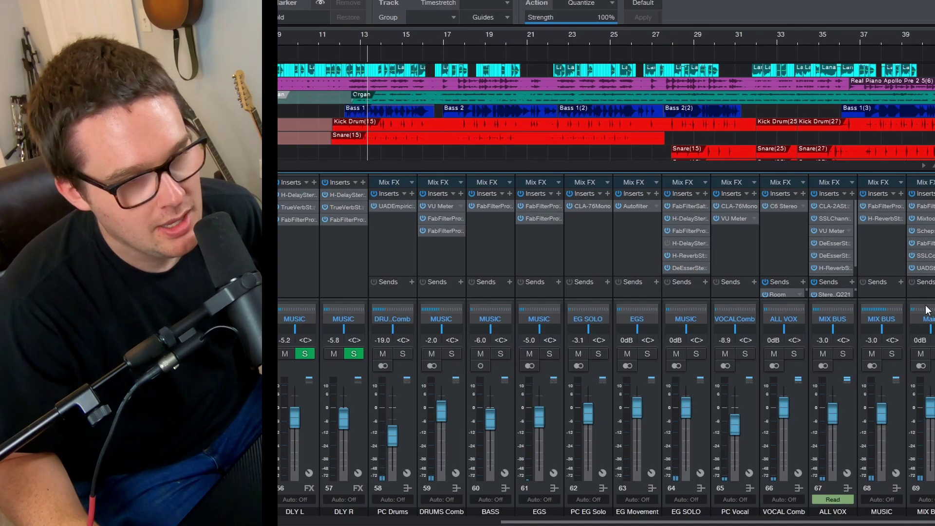
# - Enlarge the insert lists to reveal Mixtool on ALL VOX and the L1+ limiter
pyautogui.moveTo(930, 275); pyautogui.dragTo(930, 287)
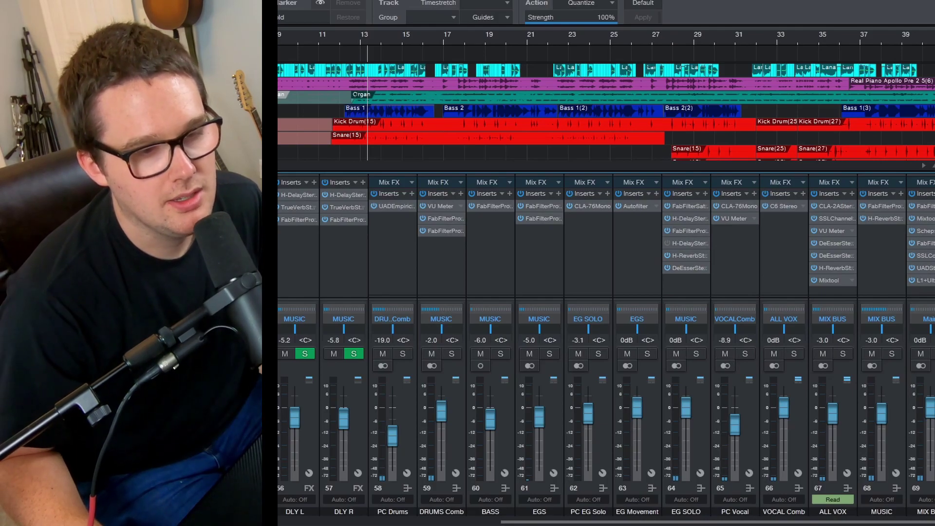
# - Open the MIX BUS L1+ Ultramaximizer and compare it off and on from bar 28
pyautogui.click(925, 280)
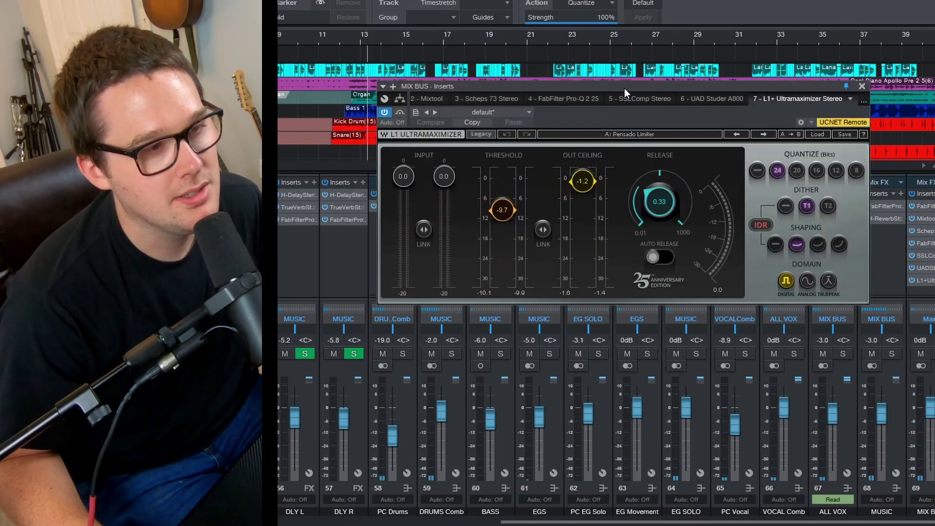
pyautogui.moveTo(625, 88); pyautogui.dragTo(540, 208)
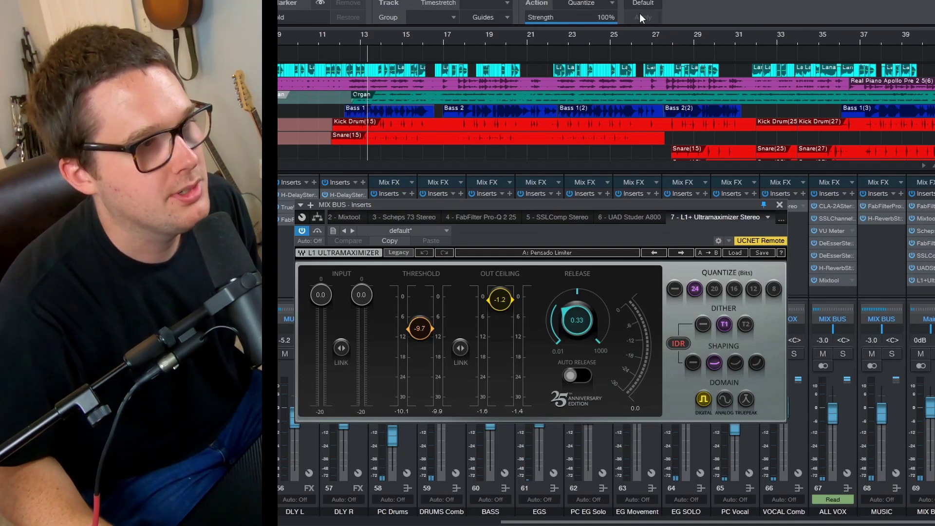
pyautogui.click(671, 31)
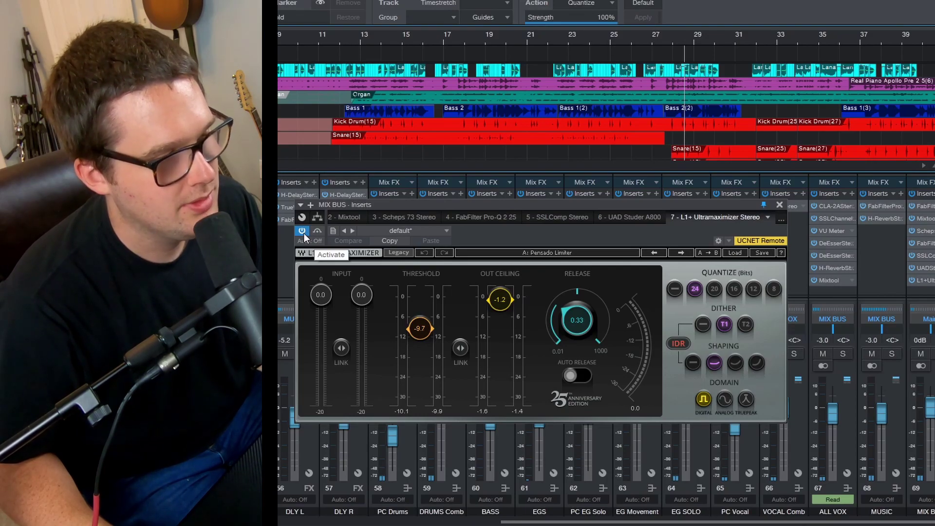
pyautogui.press('space')
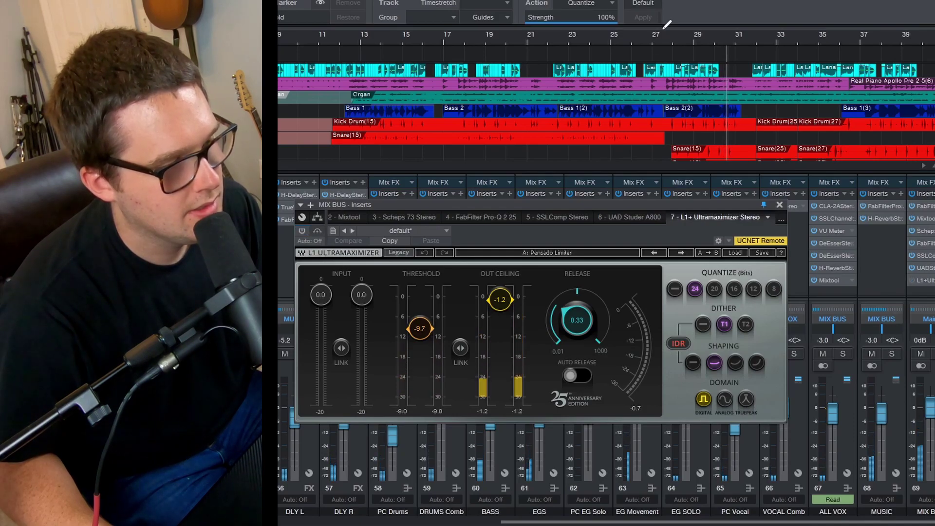
pyautogui.click(677, 38)
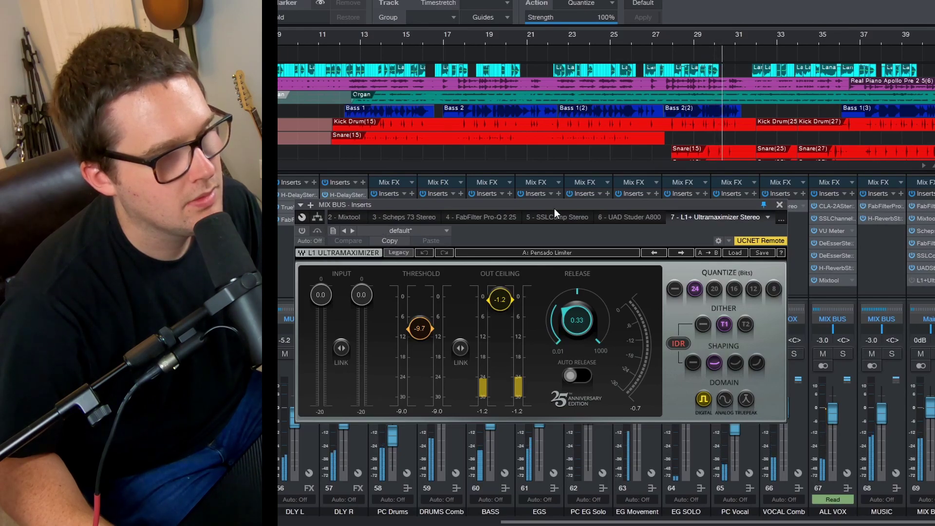
pyautogui.click(302, 232)
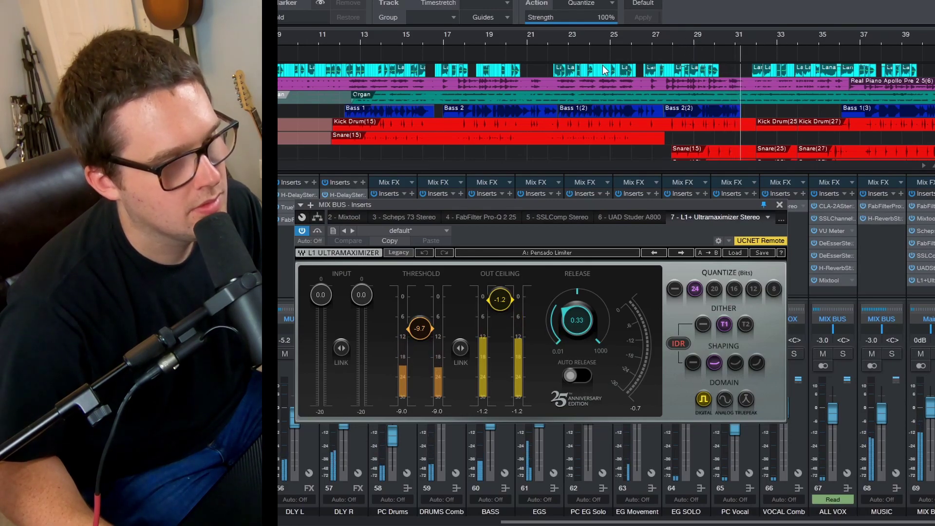
# - Audition the UAD Studer A800 off and on from bar 28, then show the SSL G-Master compressor
pyautogui.click(620, 218)
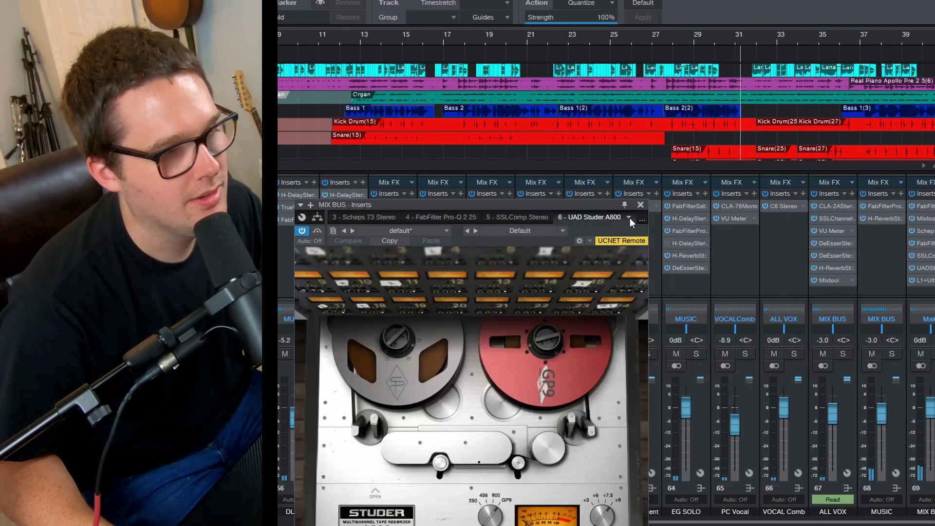
pyautogui.moveTo(572, 207); pyautogui.dragTo(580, 43)
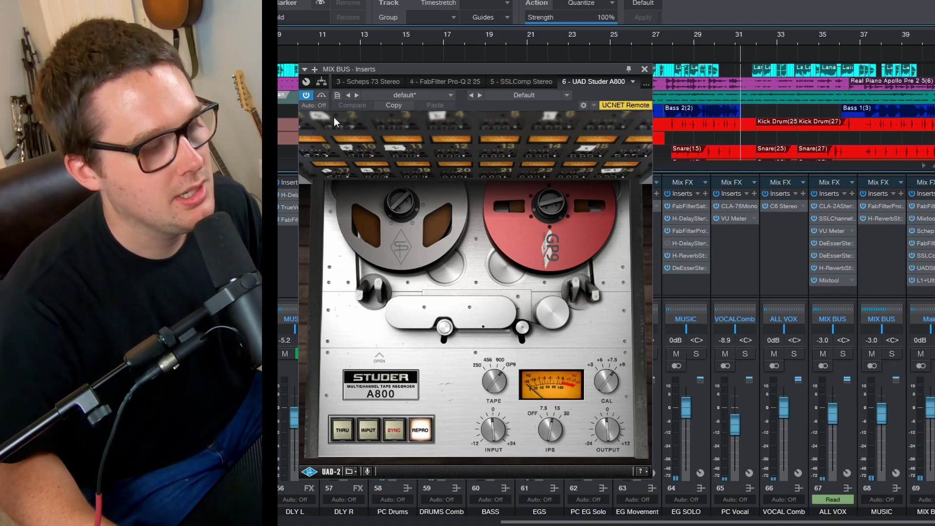
pyautogui.click(672, 35)
pyautogui.press('space')
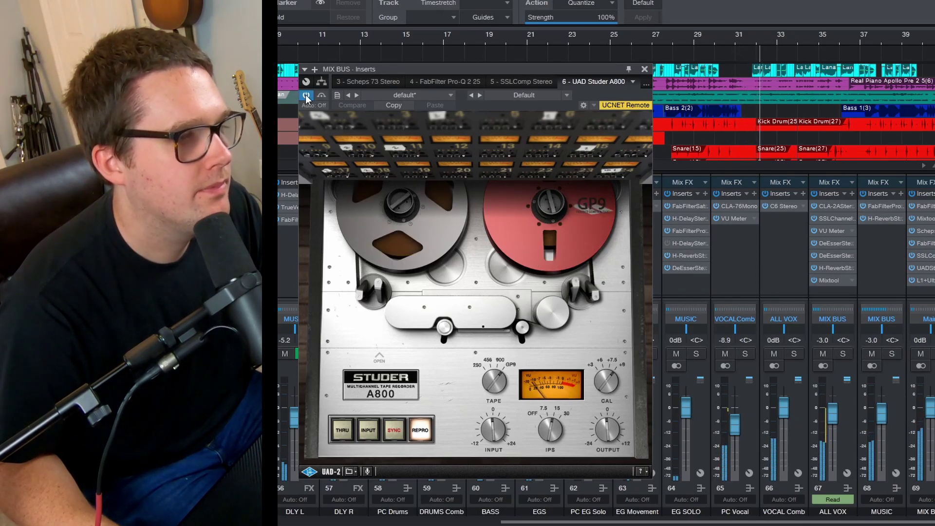
pyautogui.click(307, 96)
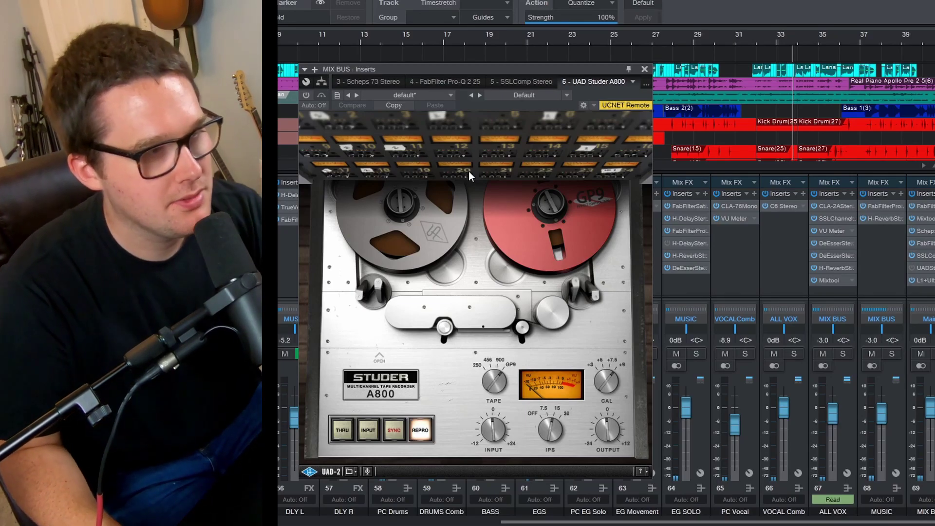
pyautogui.click(307, 94)
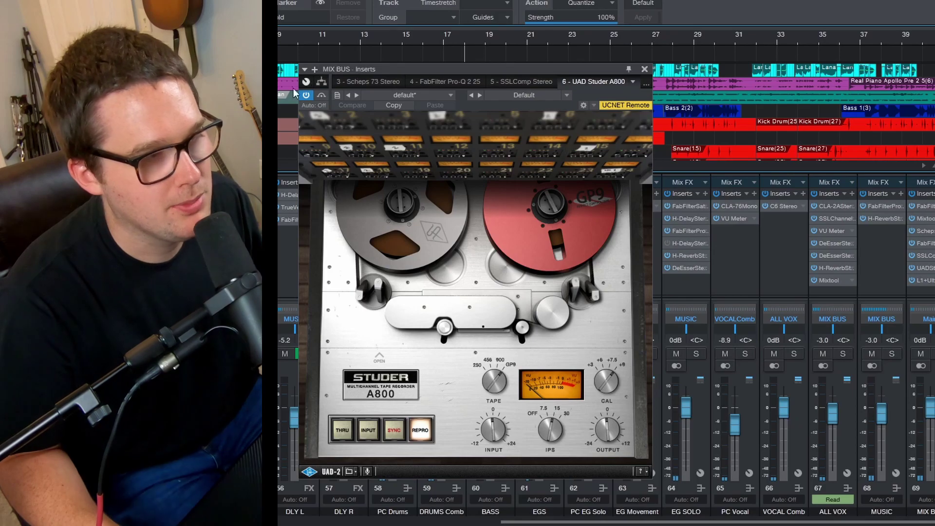
pyautogui.click(529, 82)
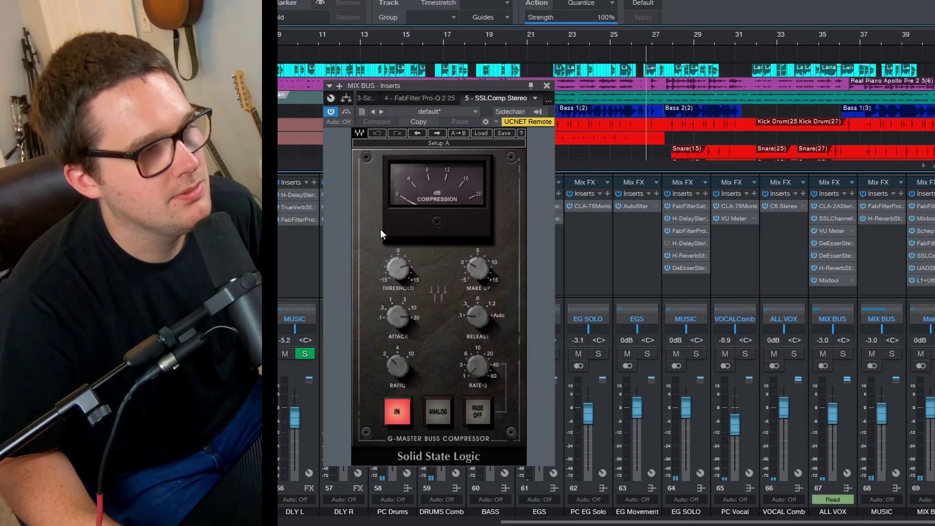
# - Play through the SSL compressor, then show the Pro-Q 2 cuts near 240 Hz, 525 Hz, 3.3 kHz
pyautogui.press('space')
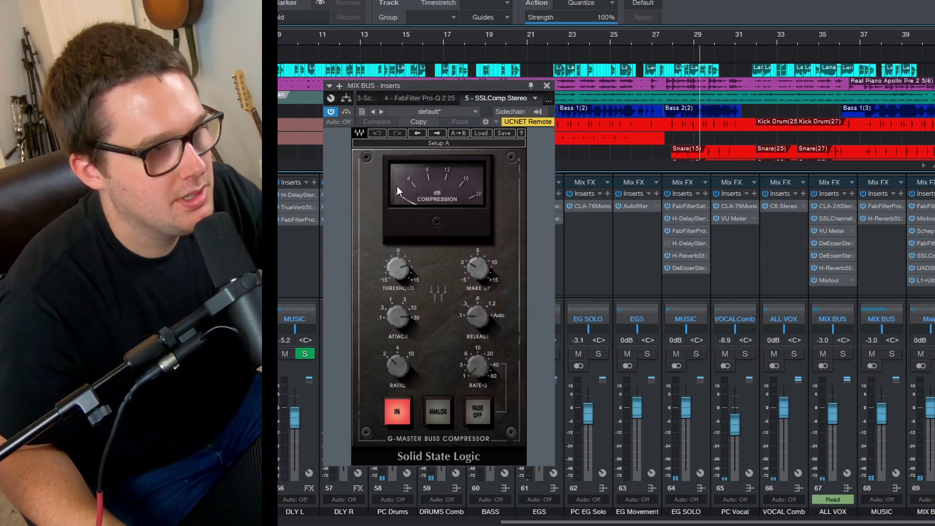
pyautogui.click(431, 97)
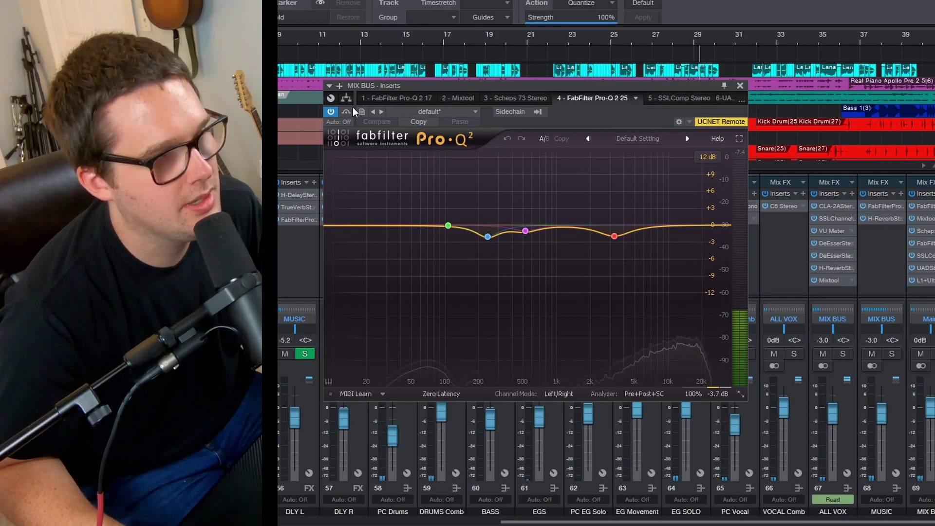
# - Loop playback over bars 26 to 28
pyautogui.click(654, 37)
pyautogui.scroll(5, 642, 38)
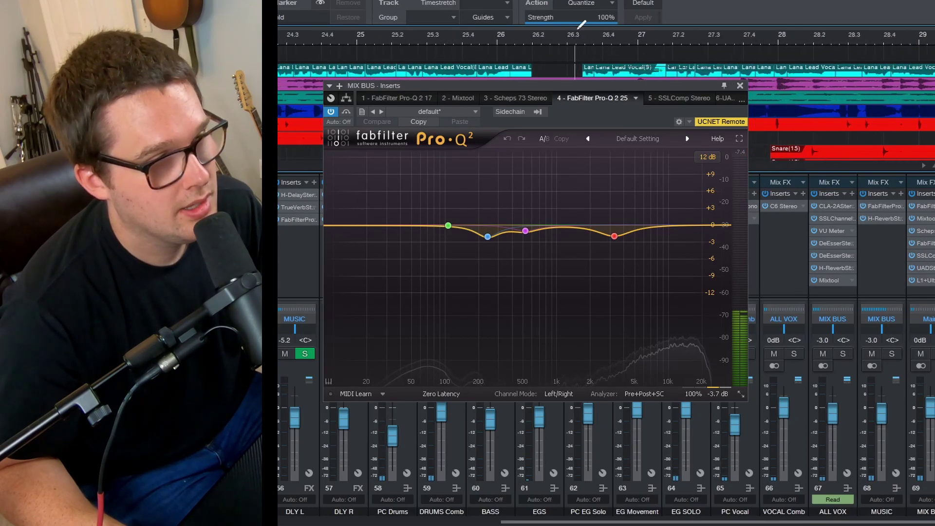
pyautogui.moveTo(578, 29); pyautogui.dragTo(721, 56)
pyautogui.press('space')
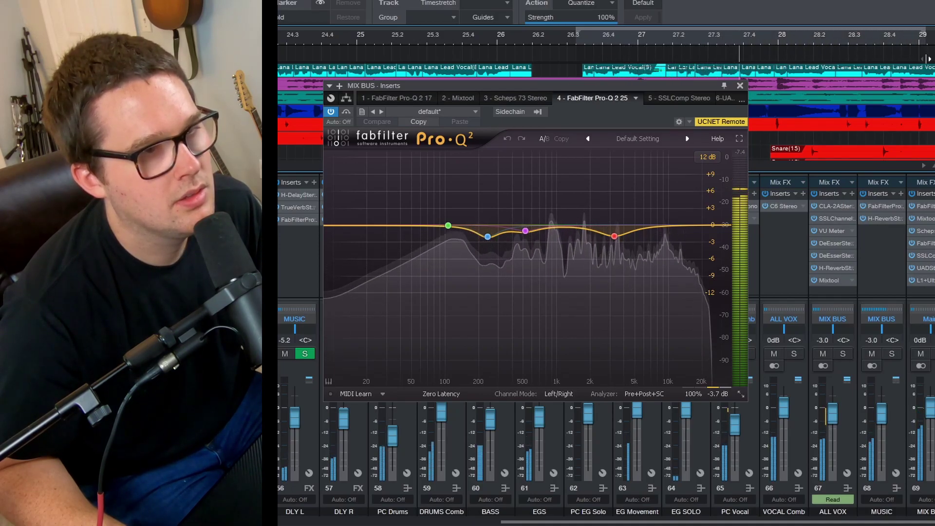
pyautogui.press('/')
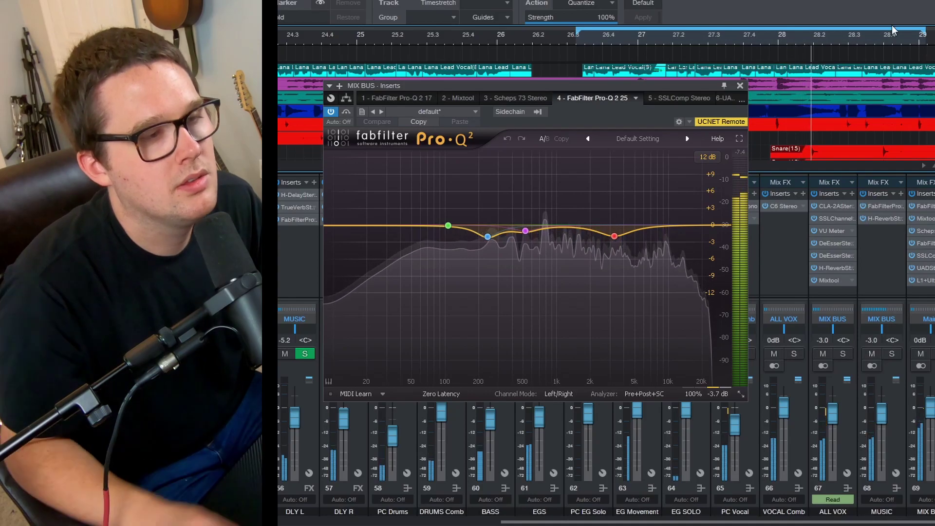
# - Bypass and re-enable the mix bus Pro-Q 2 while the loop plays
pyautogui.click(330, 112)
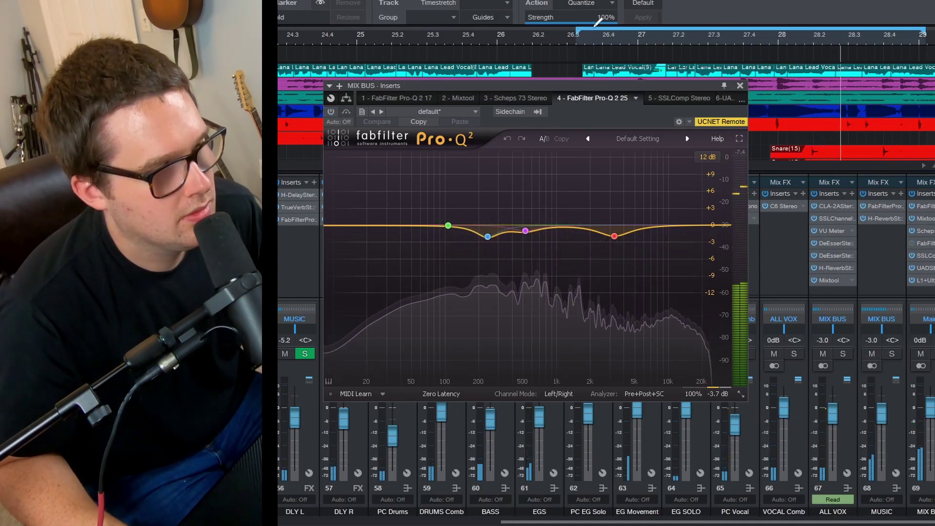
pyautogui.click(581, 41)
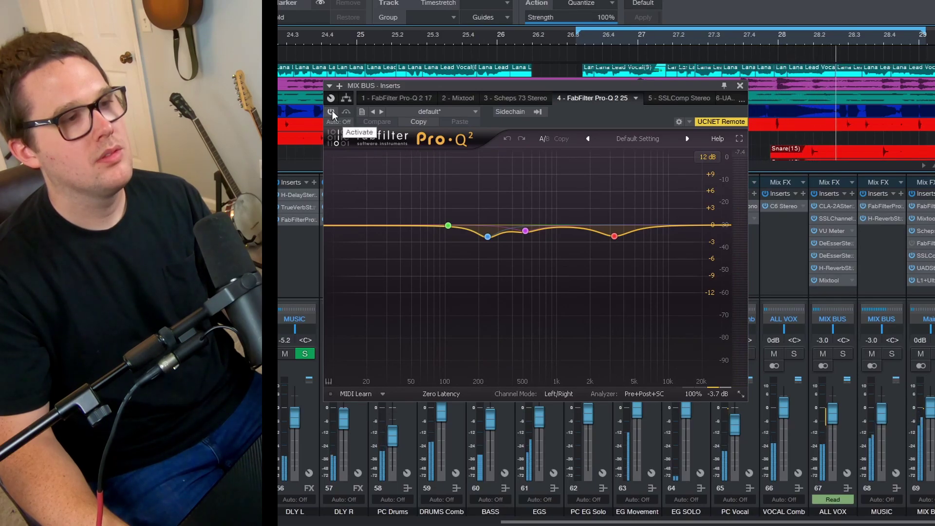
pyautogui.click(332, 110)
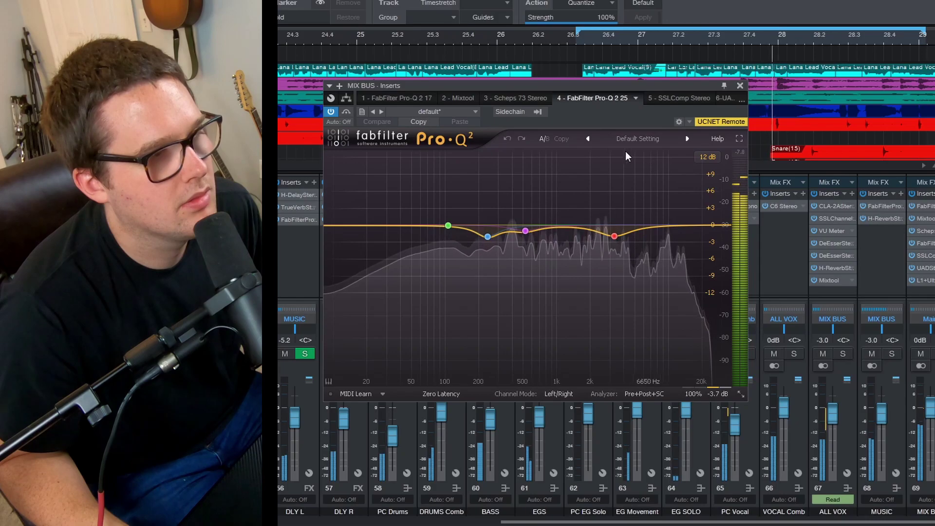
pyautogui.moveTo(614, 236)
pyautogui.scroll(-3, 715, 395)
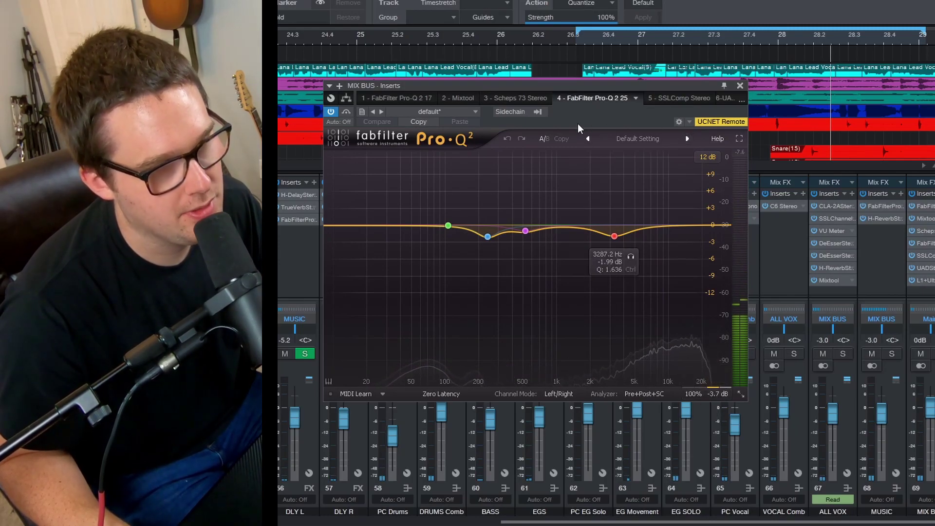
# - Bypass and re-enable the mix bus Scheps 73 EQ, then show Mixtool's 2.64 dB gain
pyautogui.click(518, 99)
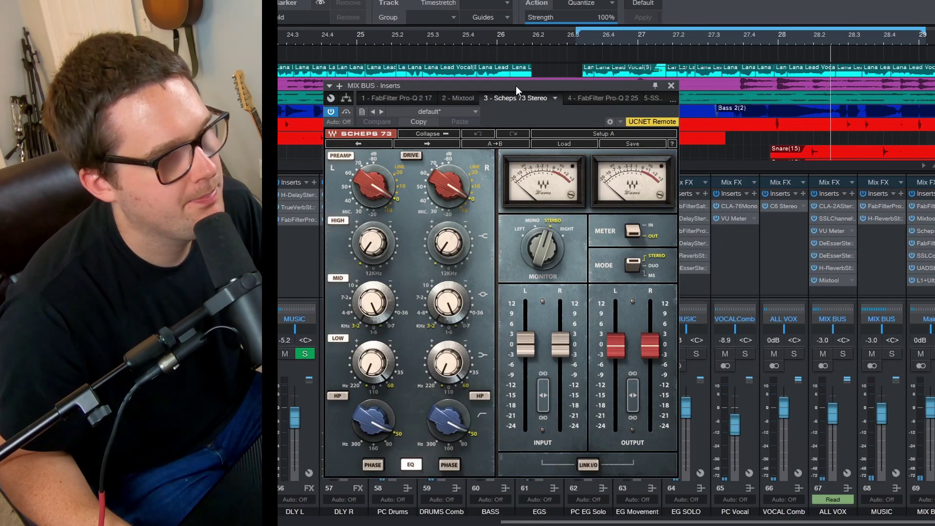
pyautogui.moveTo(516, 86); pyautogui.dragTo(485, 72)
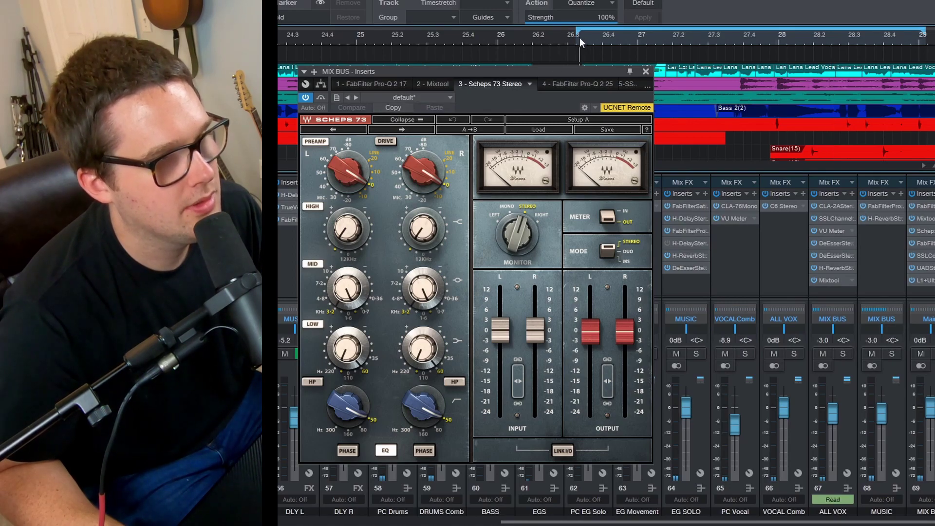
pyautogui.click(305, 98)
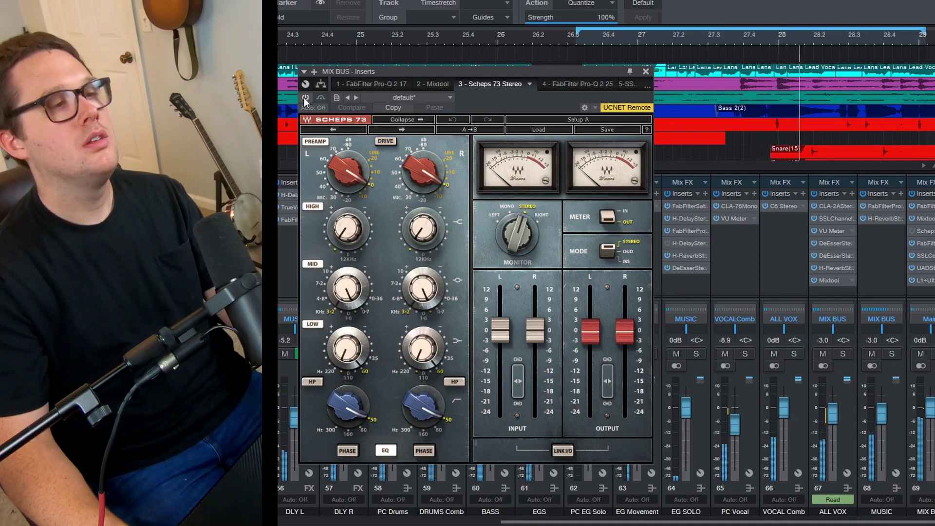
pyautogui.click(305, 97)
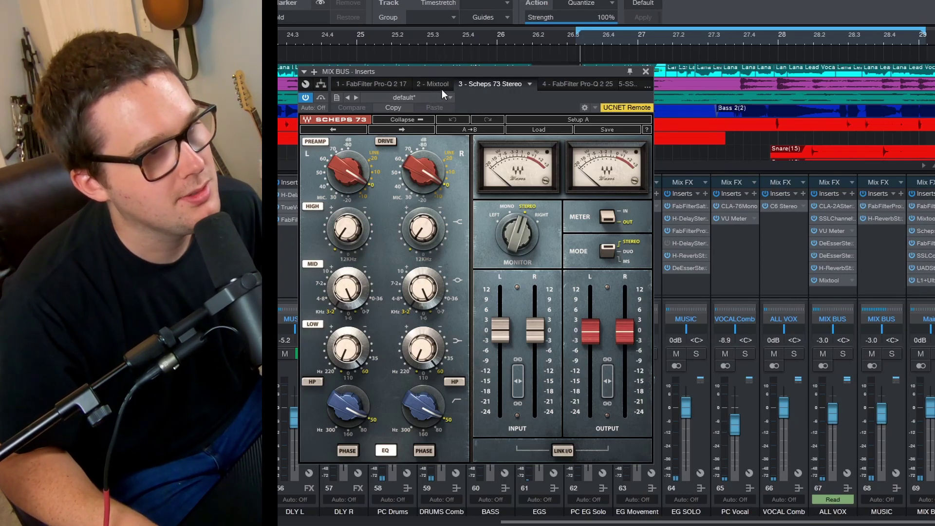
pyautogui.click(442, 86)
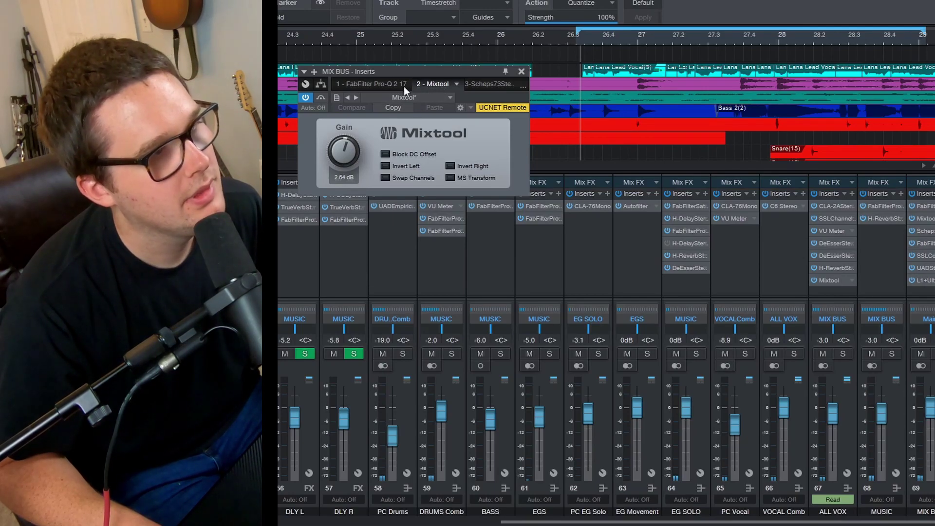
# - View the first-slot Pro-Q 2 low-cut curve, then close the MIX BUS Inserts window
pyautogui.click(380, 81)
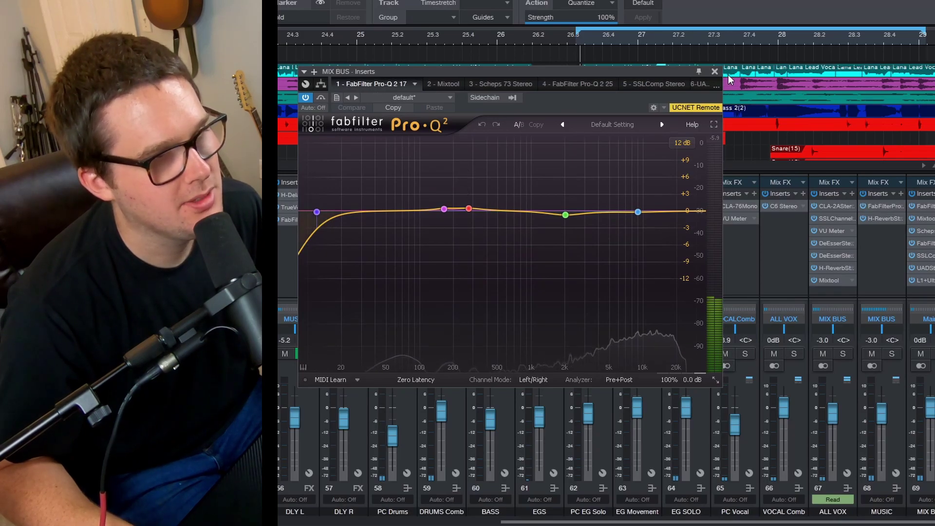
pyautogui.click(714, 72)
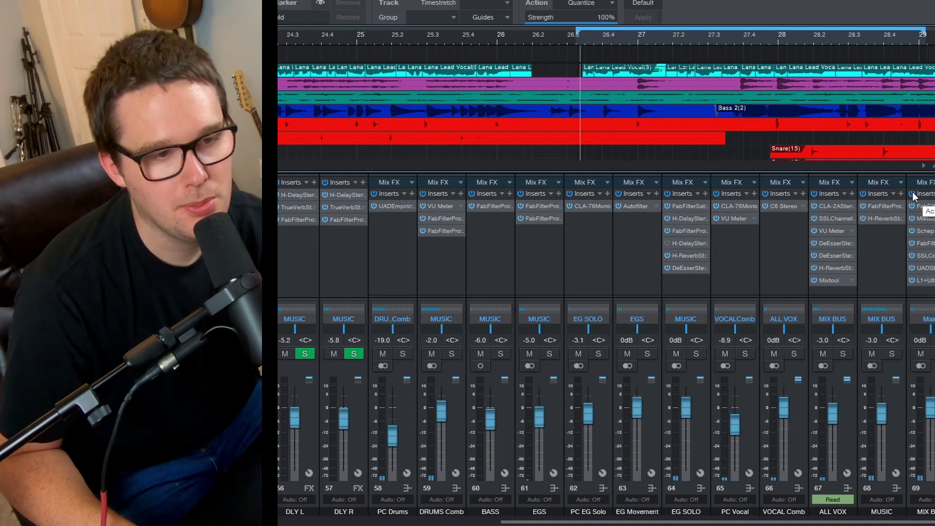
# - Play from bar 26.3, select the MUSIC bus and open its H-Reverb Stereo
pyautogui.click(578, 39)
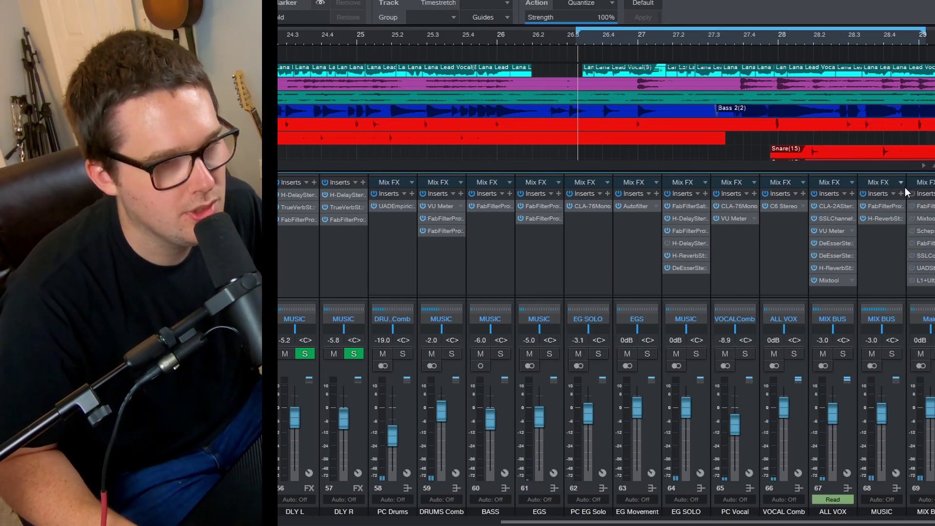
pyautogui.press('space')
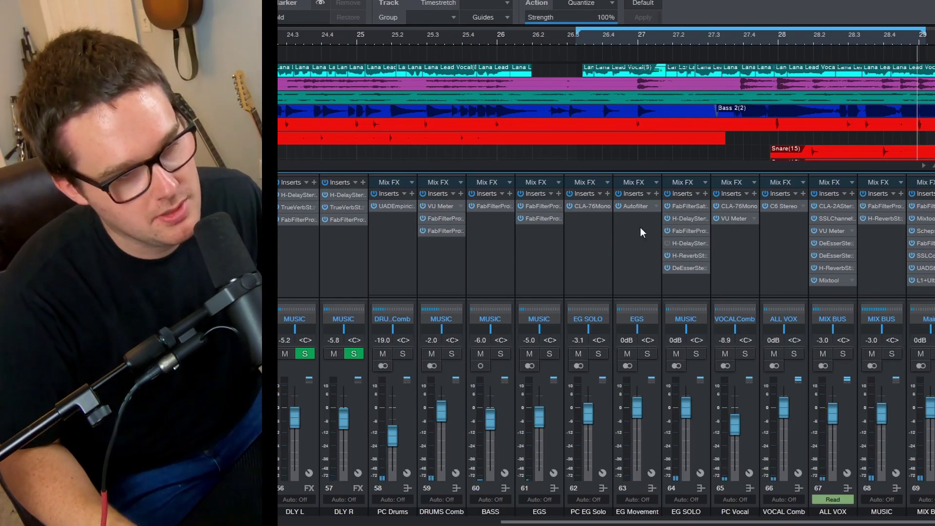
pyautogui.click(872, 238)
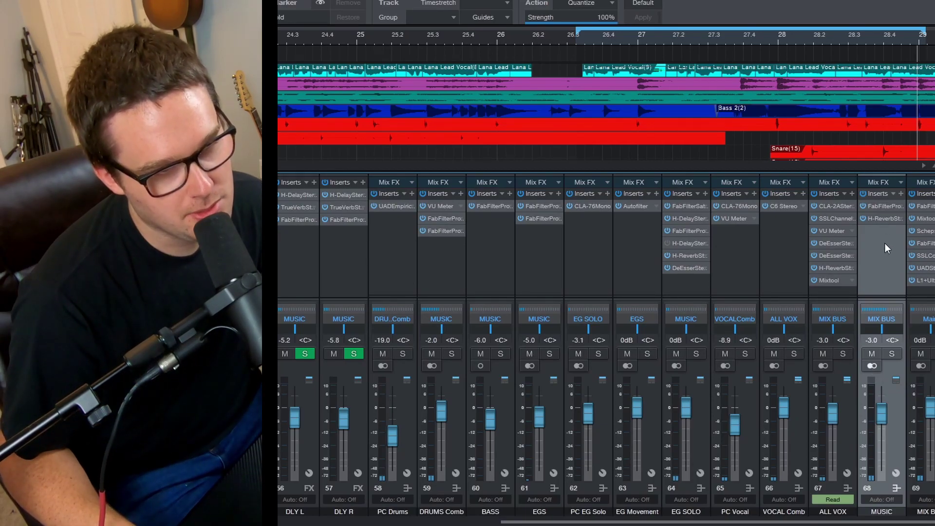
pyautogui.click(875, 218)
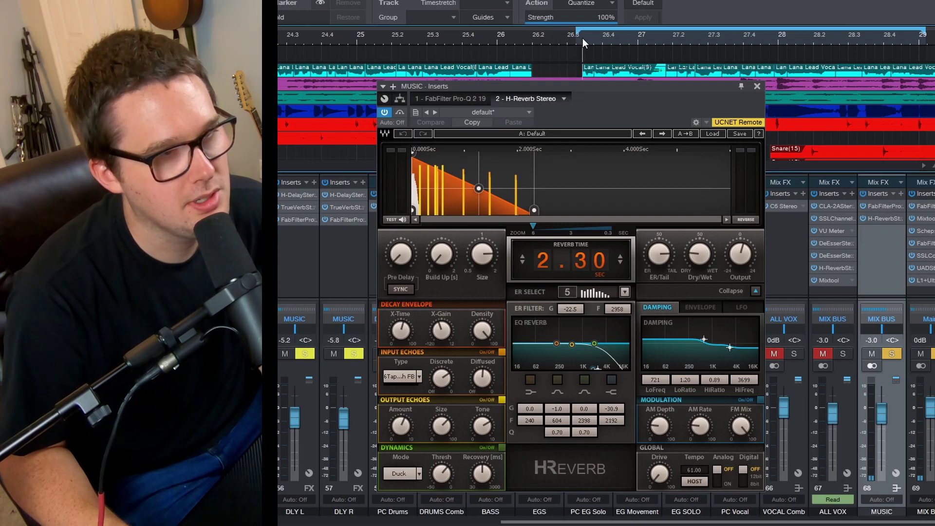
# - Switch on the MUSIC bus H-Reverb Stereo with its 2.30-second reverb time
pyautogui.click(384, 112)
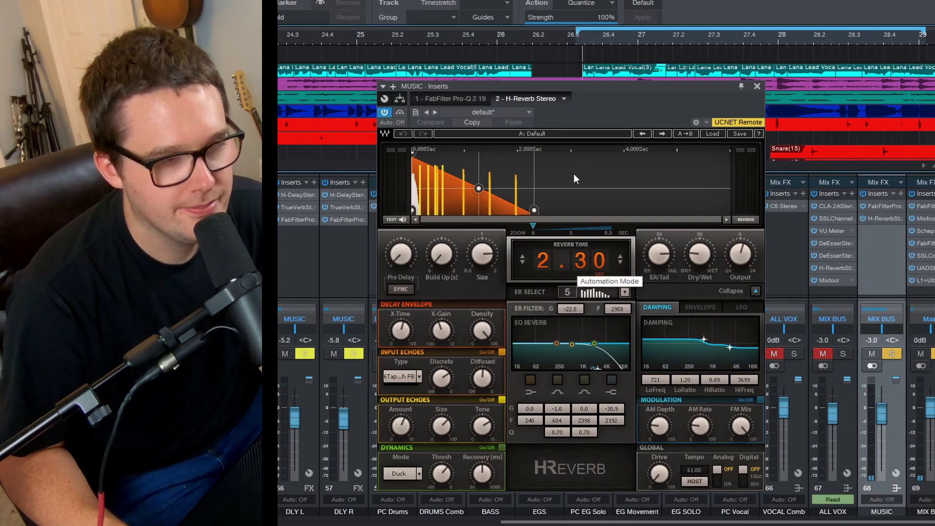
# - A/B the MUSIC bus H-Reverb by toggling bypass, leave it on, and show Dry/Wet
pyautogui.click(383, 111)
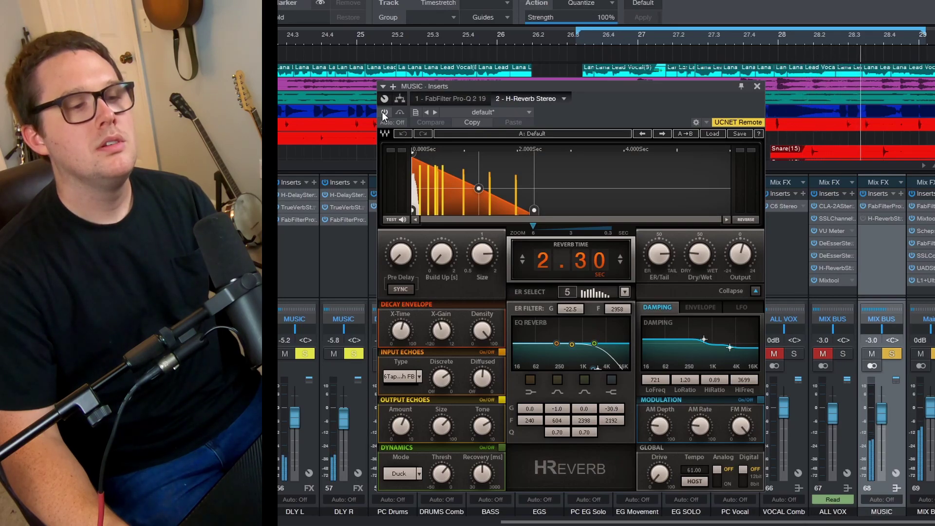
pyautogui.click(383, 112)
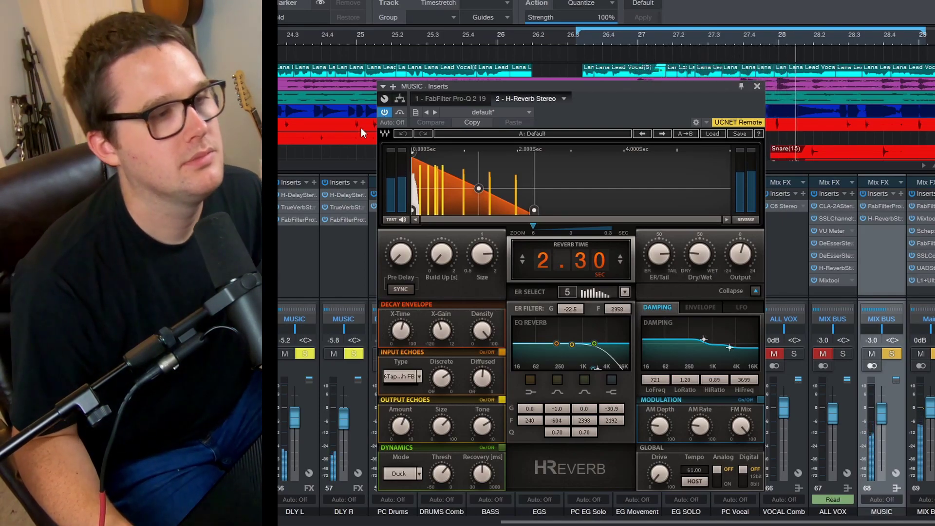
pyautogui.click(386, 114)
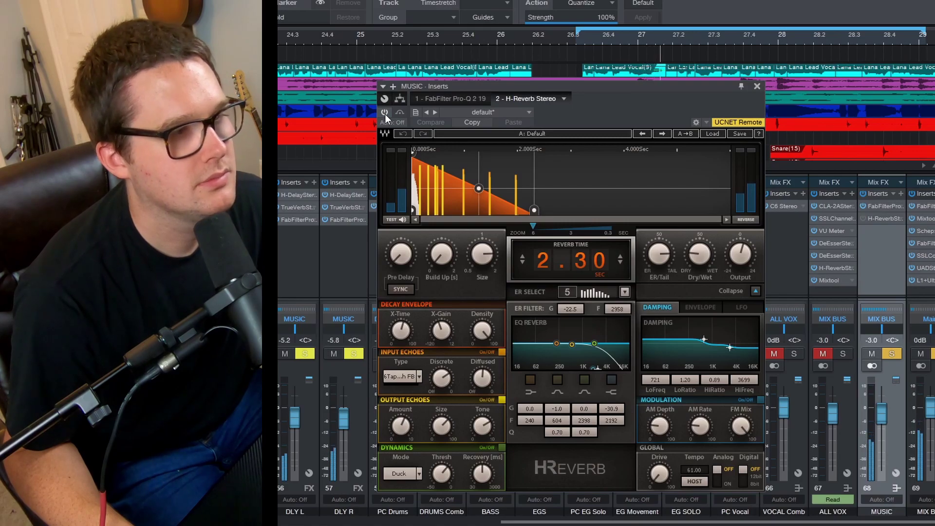
pyautogui.click(385, 114)
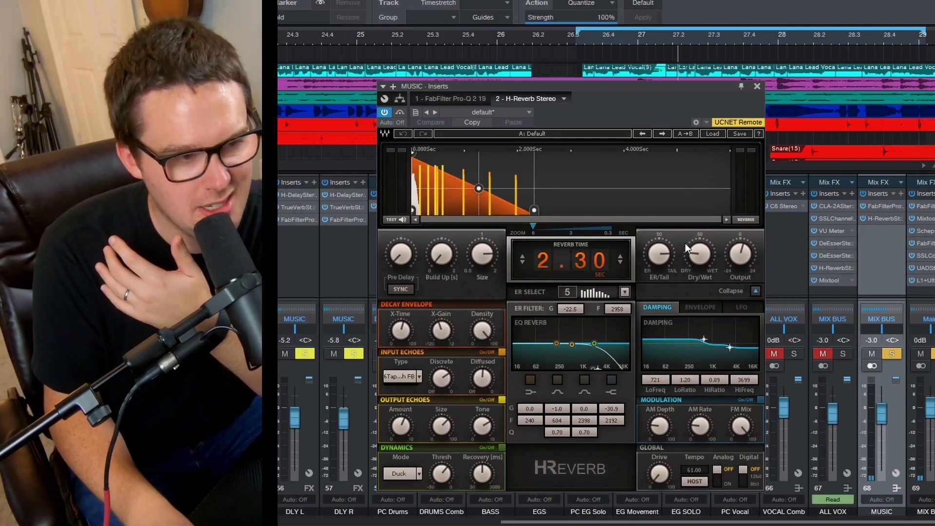
pyautogui.click(707, 255)
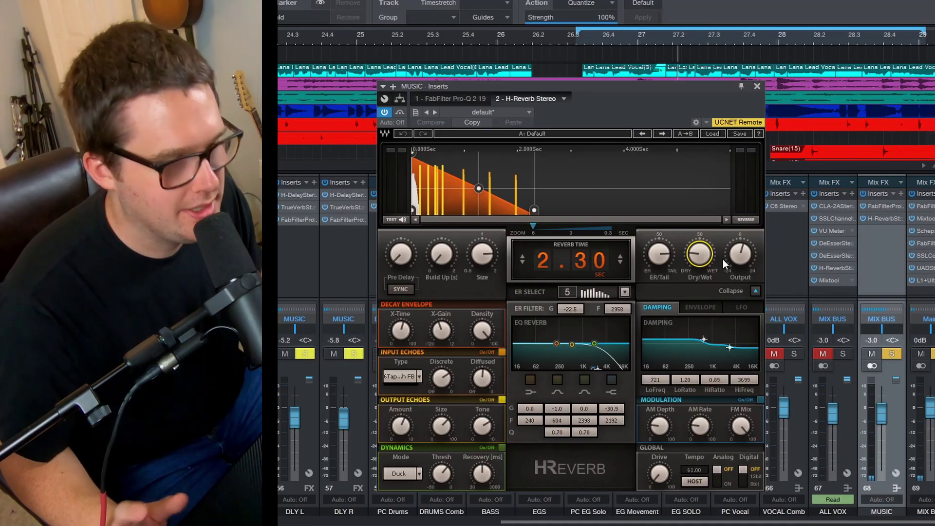
# - Bring up the MUSIC bus Pro-Q 2 with its boosts near 115 Hz and 5.5 kHz
pyautogui.click(457, 96)
pyautogui.click(531, 97)
pyautogui.click(466, 98)
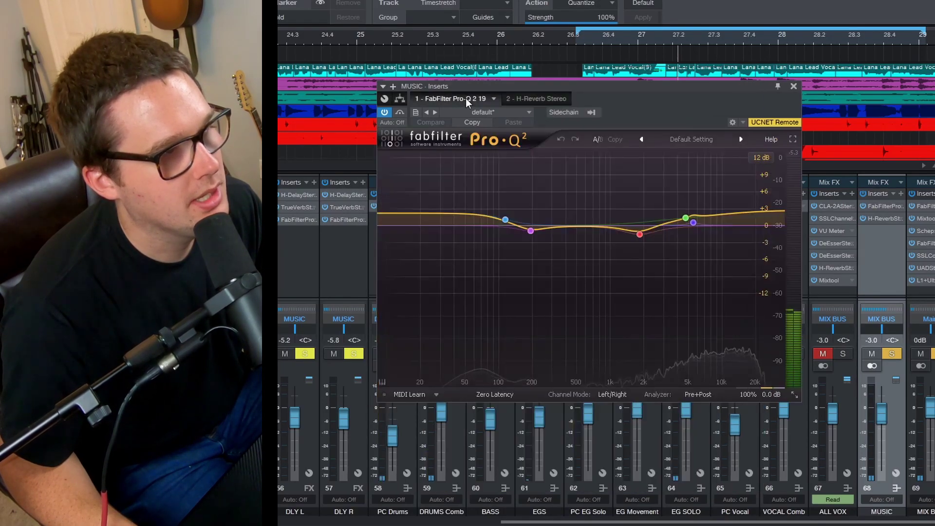
pyautogui.moveTo(505, 220)
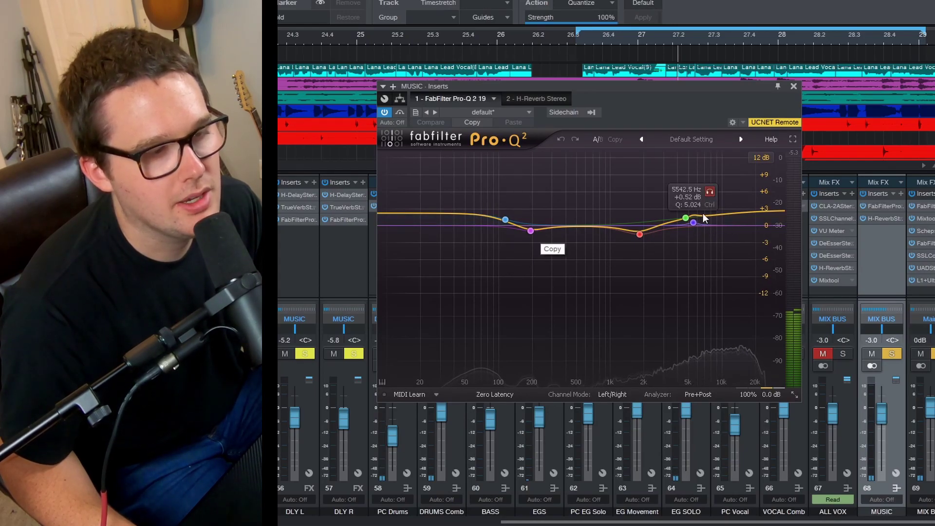
# - Compare the MUSIC bus Pro-Q 2 bypassed and active from bar 26, then close its window
pyautogui.click(385, 113)
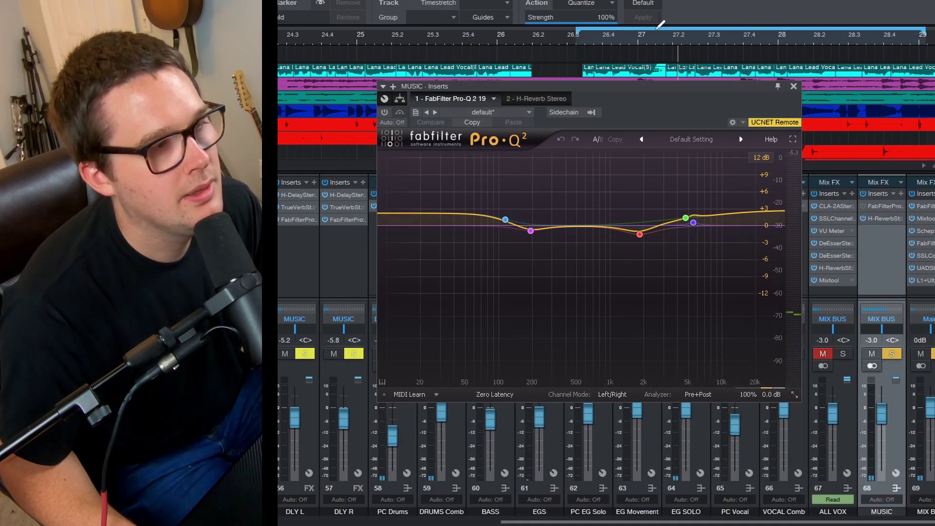
pyautogui.click(582, 42)
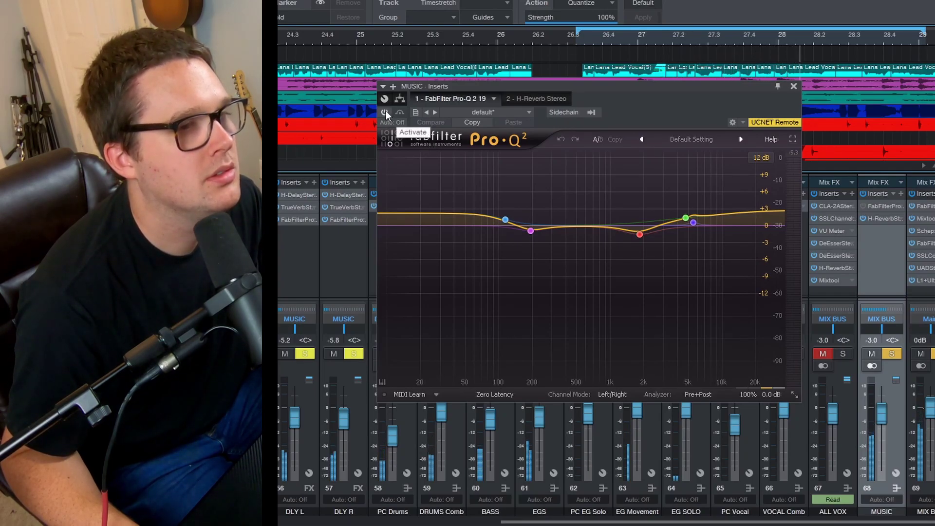
pyautogui.click(385, 113)
pyautogui.click(582, 42)
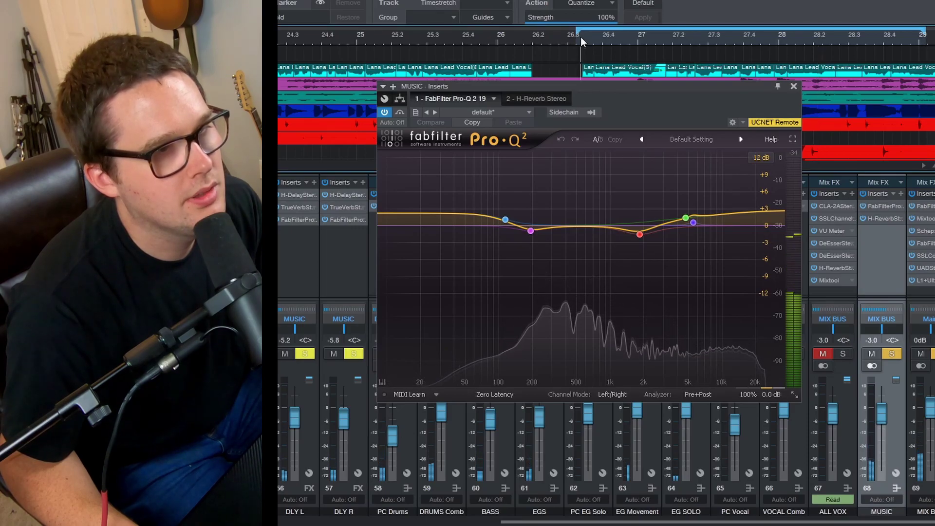
pyautogui.click(385, 113)
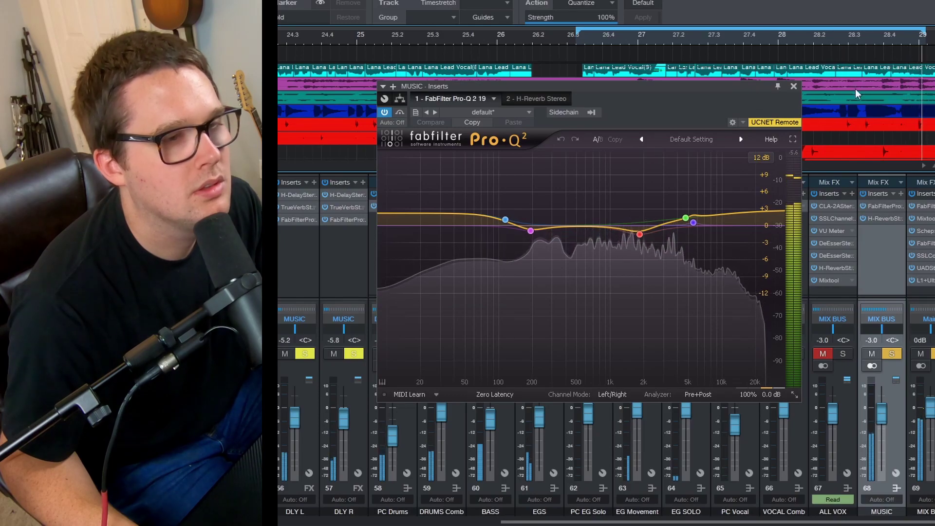
pyautogui.click(794, 86)
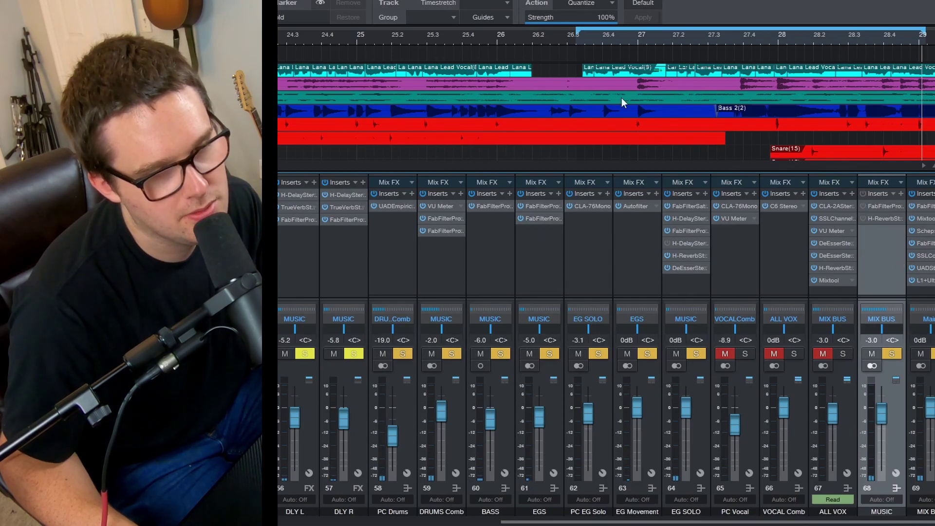
# - Restart playback near bar 26, clear the MUSIC solo, and select the ALL VOX bus
pyautogui.click(580, 42)
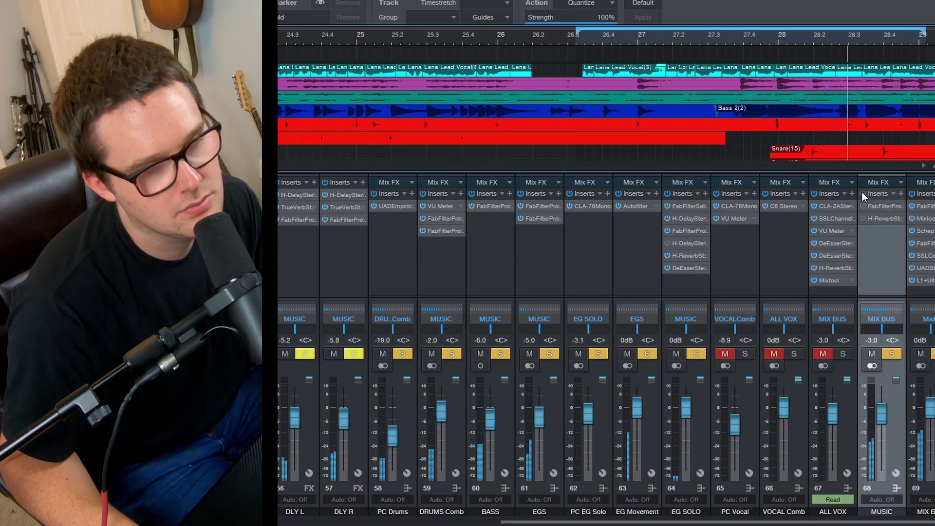
pyautogui.click(576, 40)
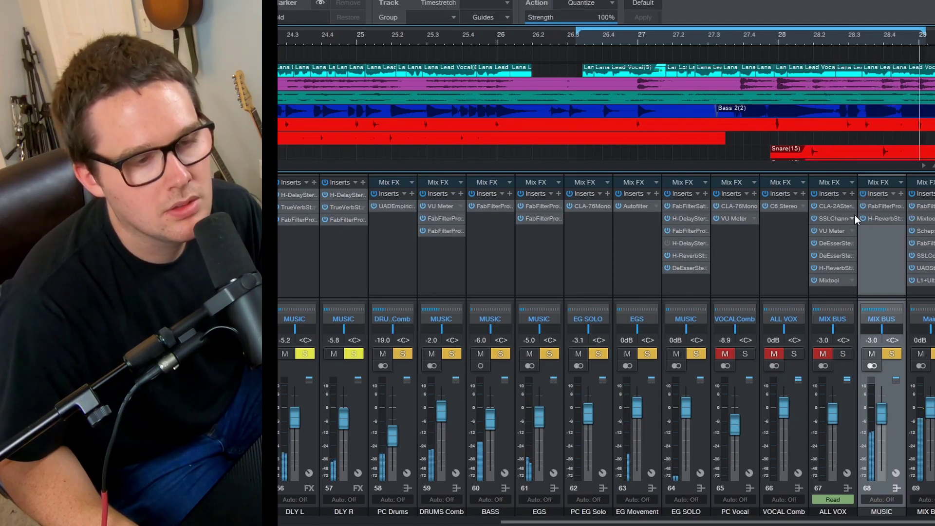
pyautogui.click(889, 354)
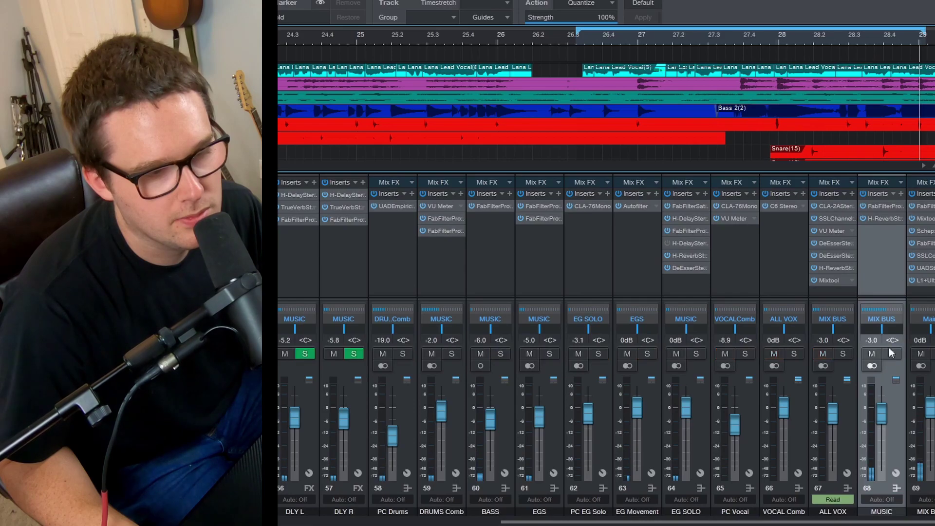
pyautogui.click(833, 291)
pyautogui.press('s')
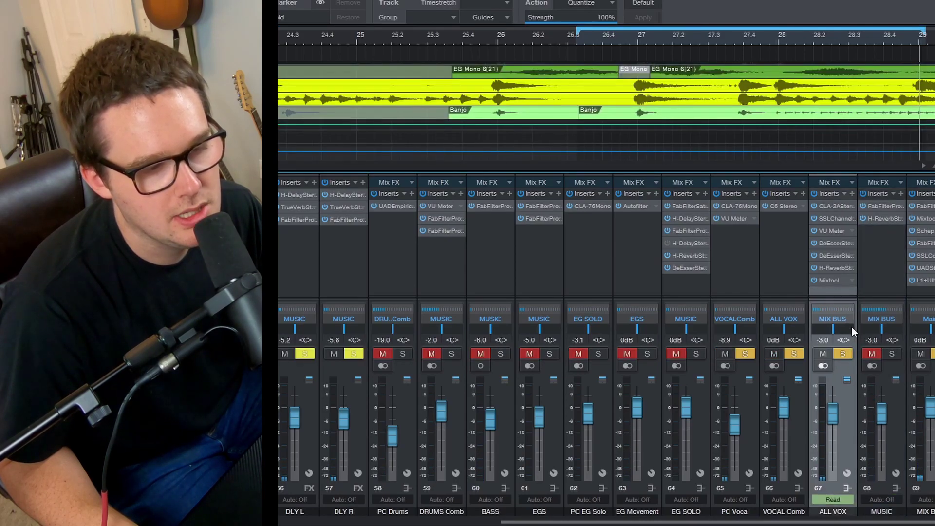
pyautogui.moveTo(876, 517); pyautogui.dragTo(614, 525)
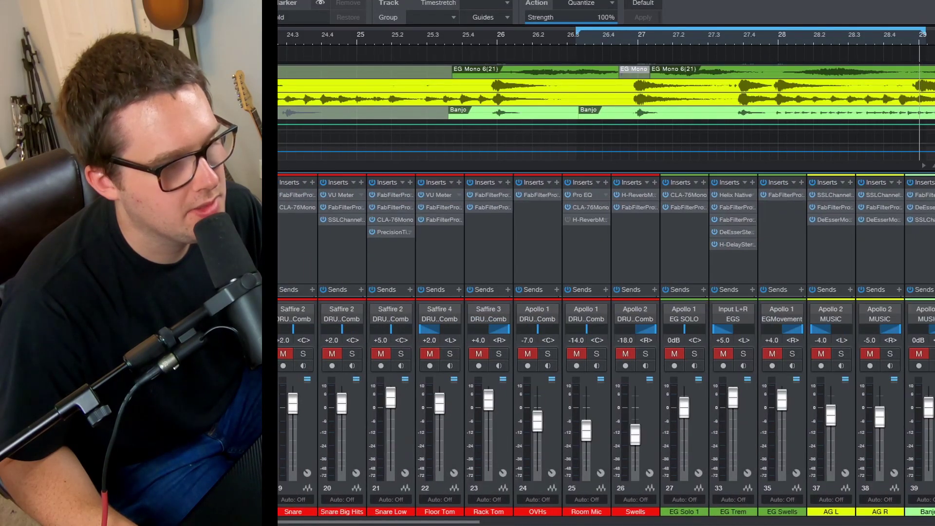
pyautogui.moveTo(614, 525)
pyautogui.mouseDown()
pyautogui.moveTo(537, 524)
pyautogui.moveTo(770, 524)
pyautogui.mouseUp()
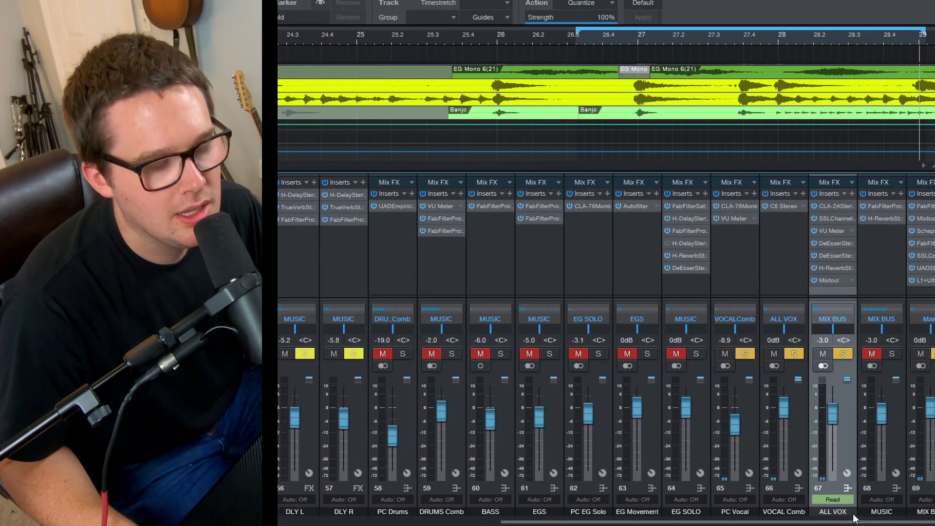
pyautogui.click(777, 269)
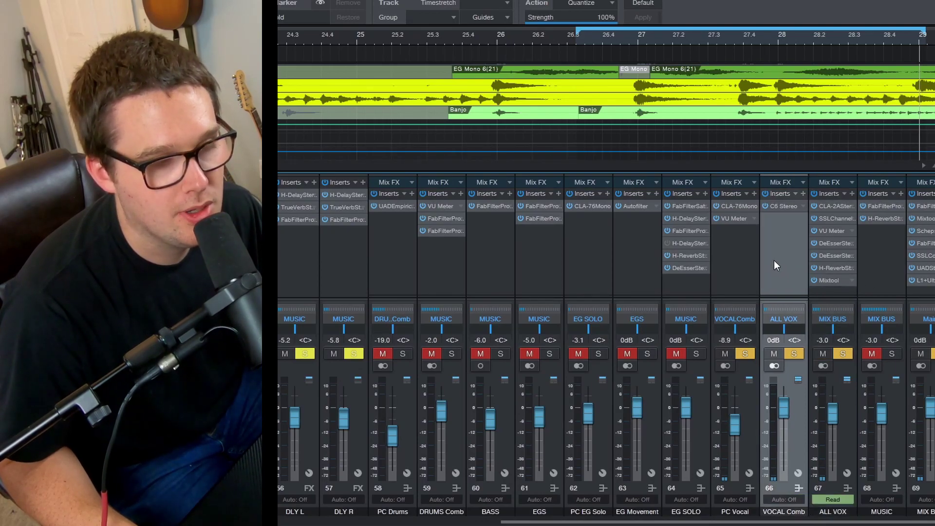
# - Open the ALL VOX inserts and lower the vocal reverb's Dry/Wet to 10
pyautogui.doubleClick(840, 285)
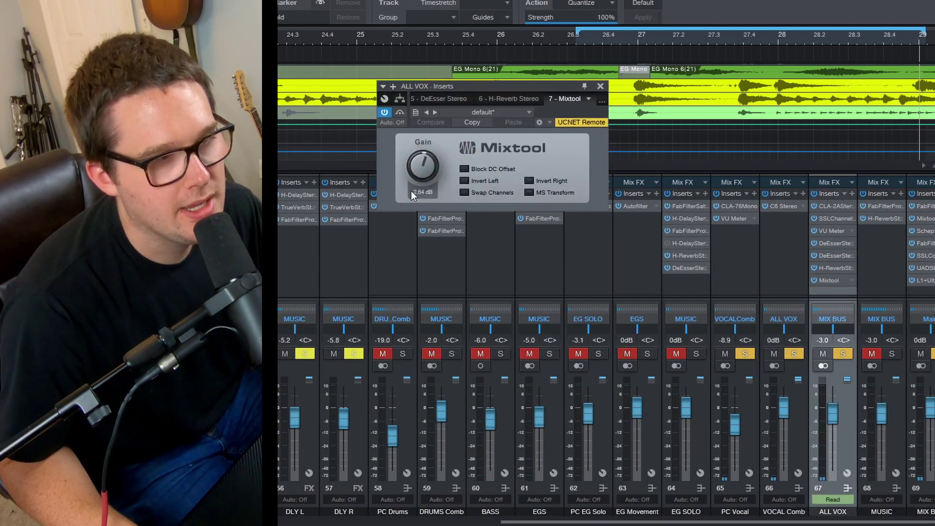
pyautogui.click(518, 98)
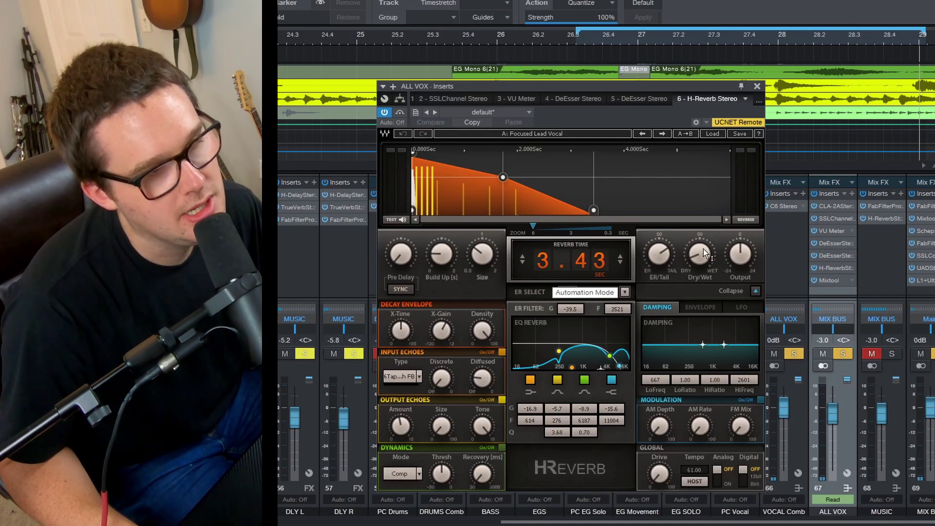
pyautogui.moveTo(706, 261); pyautogui.dragTo(705, 256)
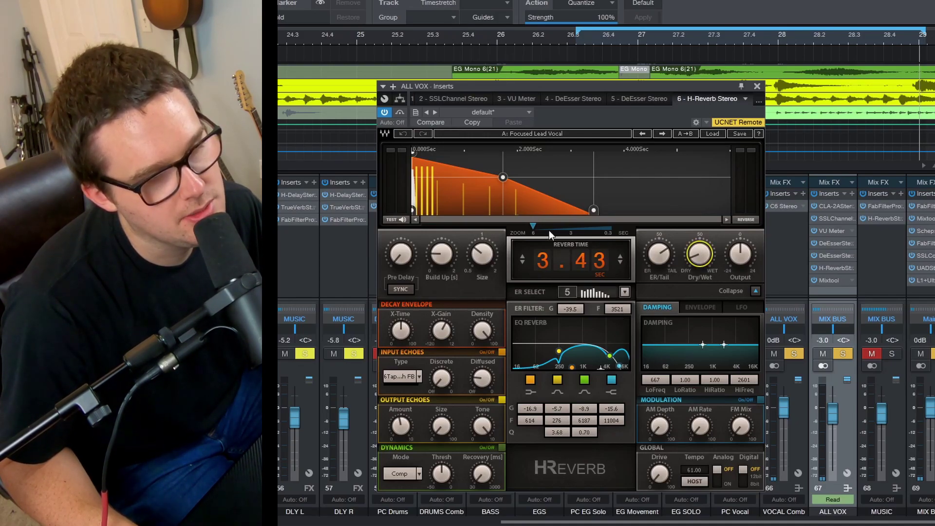
# - Step through both de-essers and the VU meter to the SSL E-Channel, resetting the playhead
pyautogui.click(629, 98)
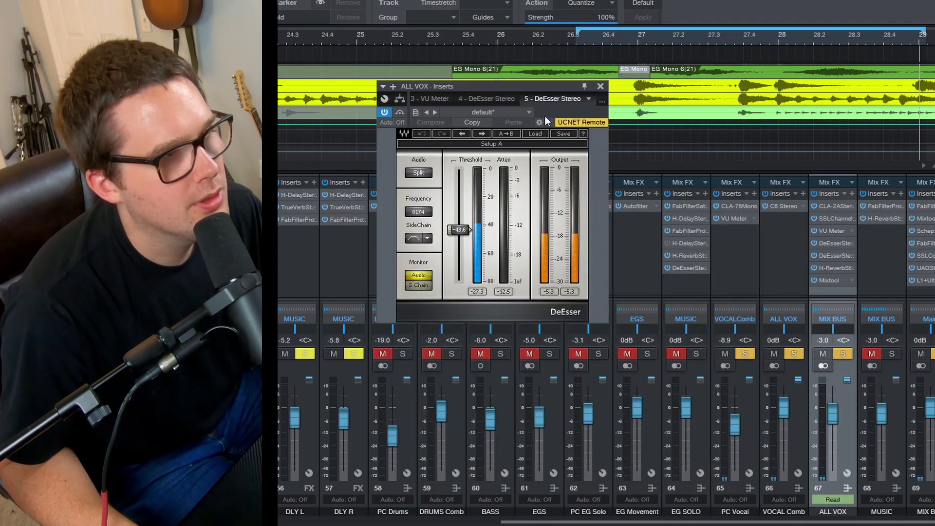
pyautogui.click(499, 98)
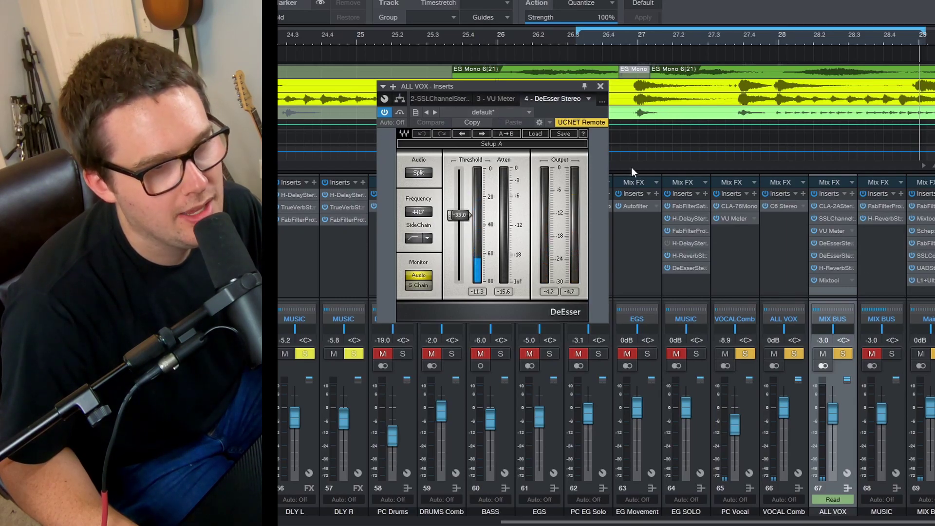
pyautogui.click(504, 97)
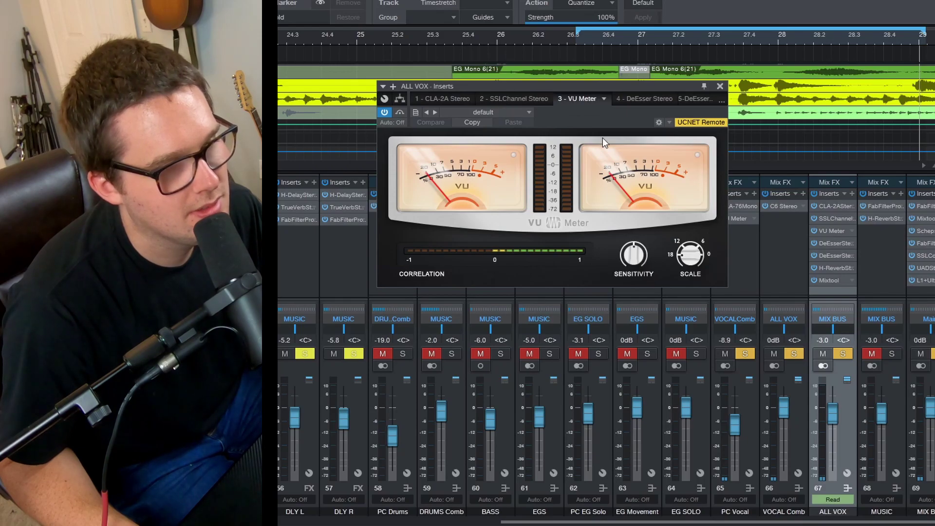
pyautogui.click(577, 44)
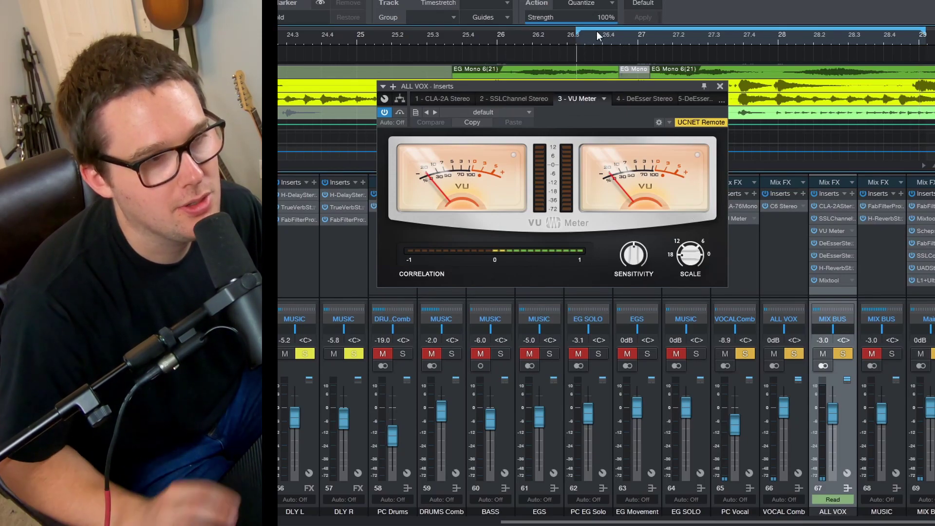
pyautogui.click(520, 97)
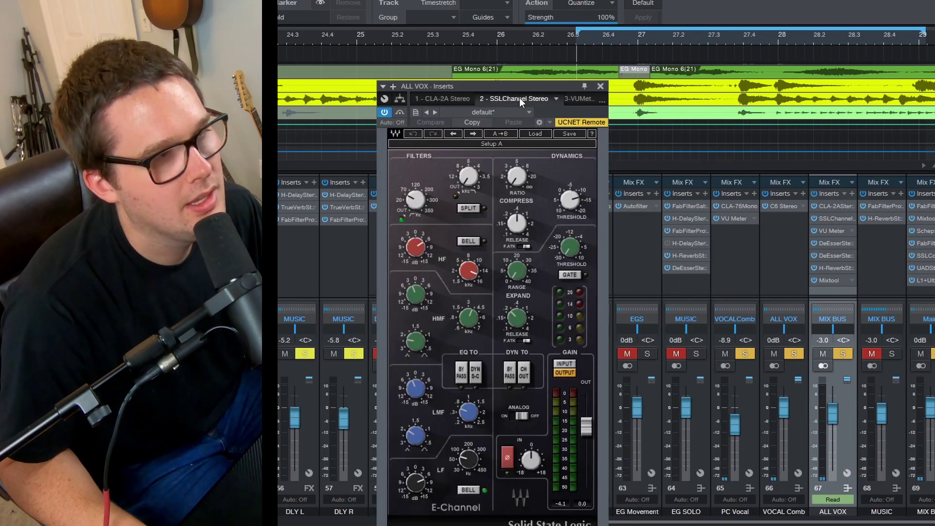
# - Raise the ALL VOX window, adjust the SSL HMF and LMF frequencies, and view the CLA-2A
pyautogui.moveTo(522, 92); pyautogui.dragTo(563, 72)
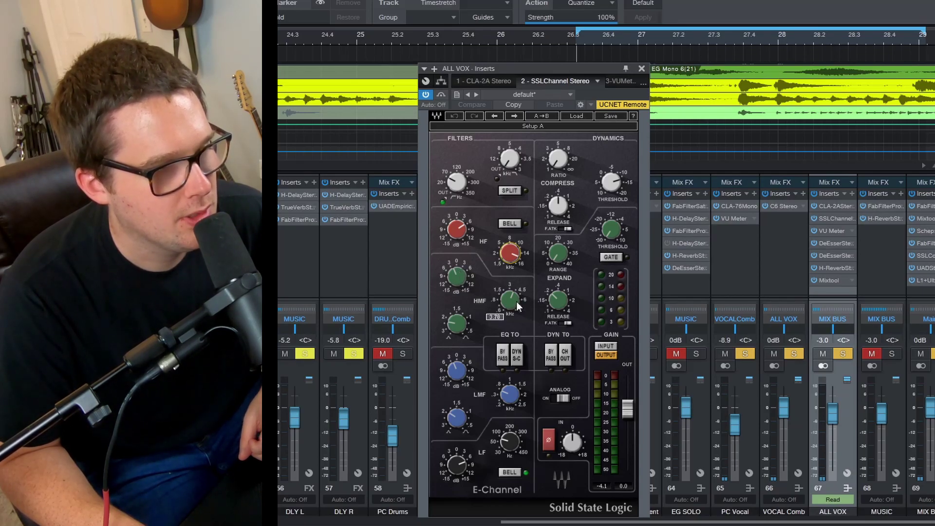
pyautogui.moveTo(517, 302); pyautogui.dragTo(517, 315)
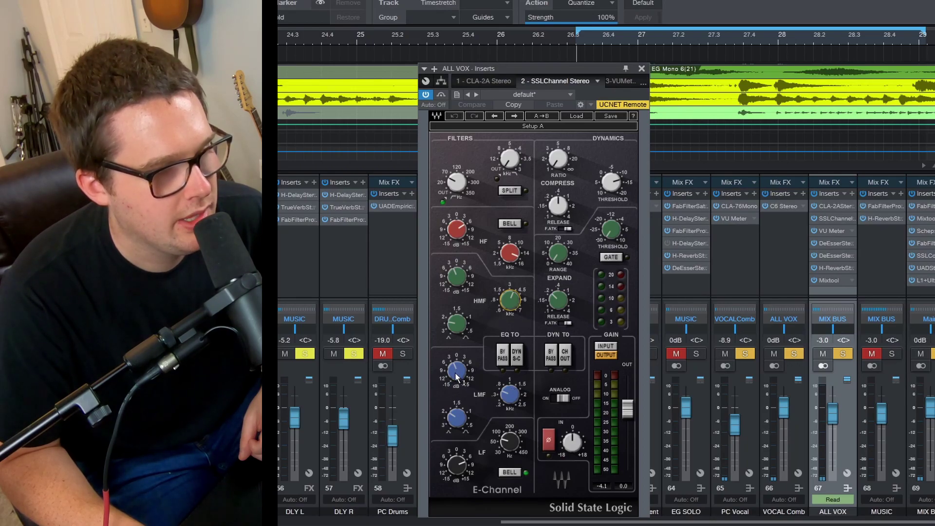
pyautogui.moveTo(516, 398); pyautogui.dragTo(516, 404)
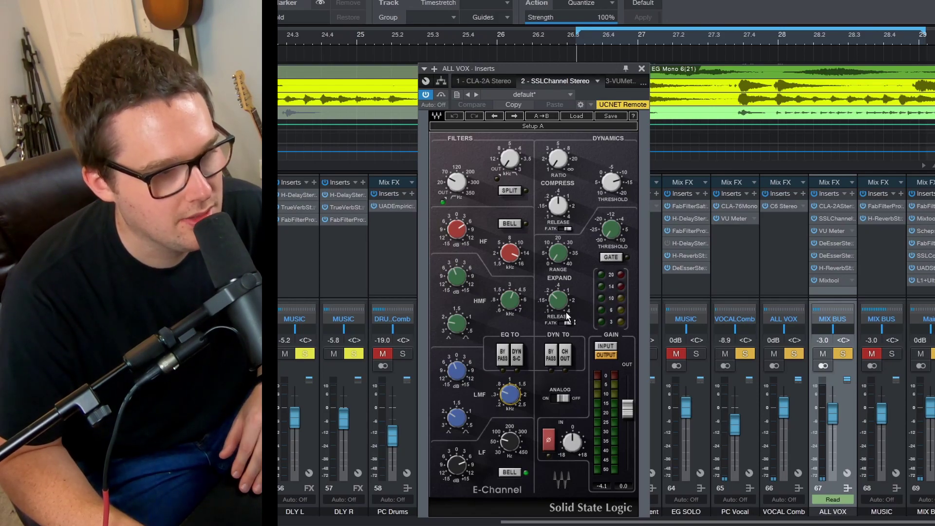
pyautogui.click(479, 79)
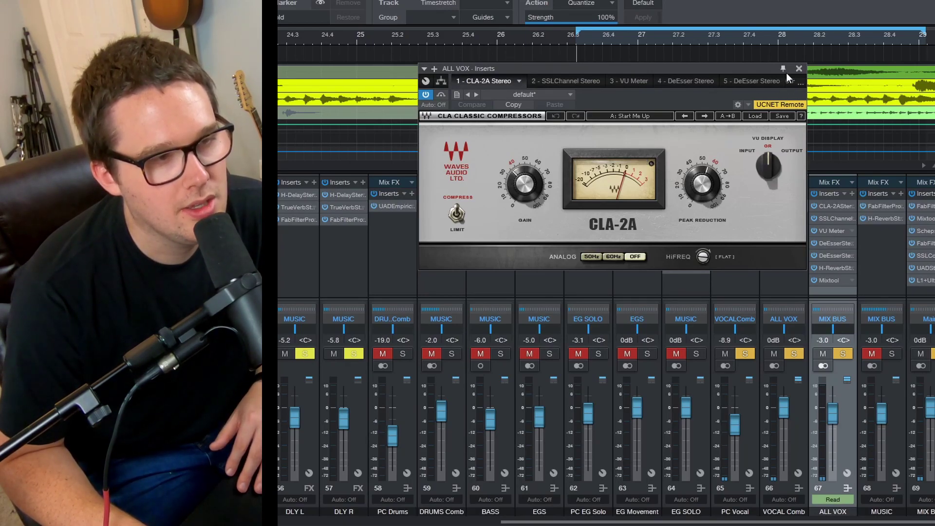
# - Close the ALL VOX Inserts window to reveal the full console
pyautogui.click(799, 69)
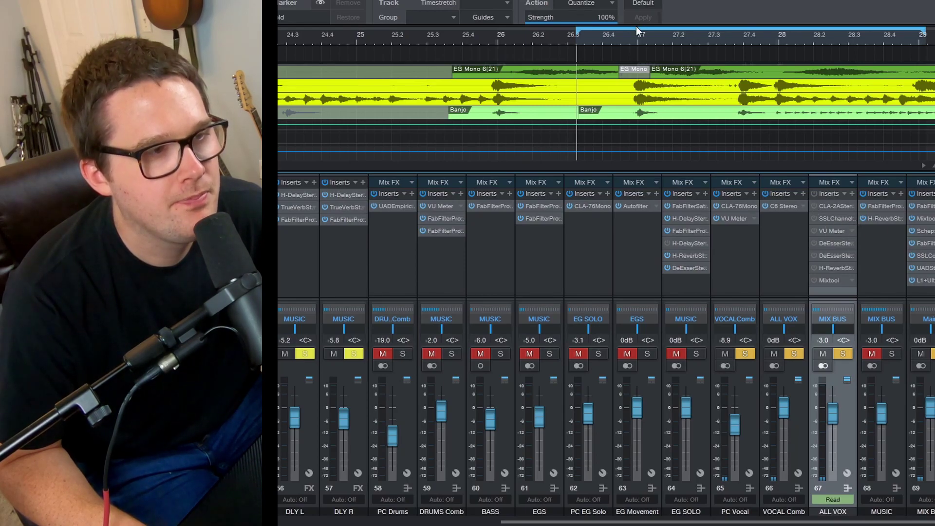
# - Start looped playback of the mix around bars 26–28
pyautogui.press('space')
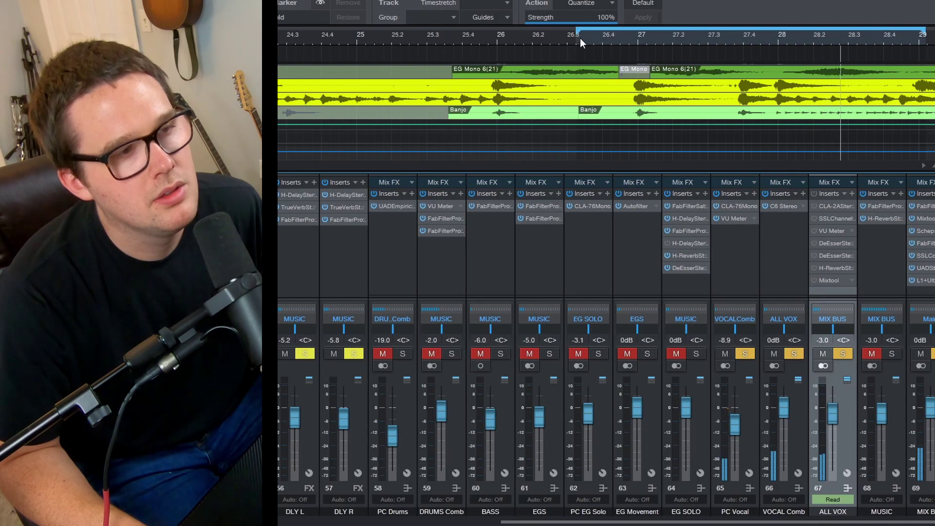
pyautogui.press('space')
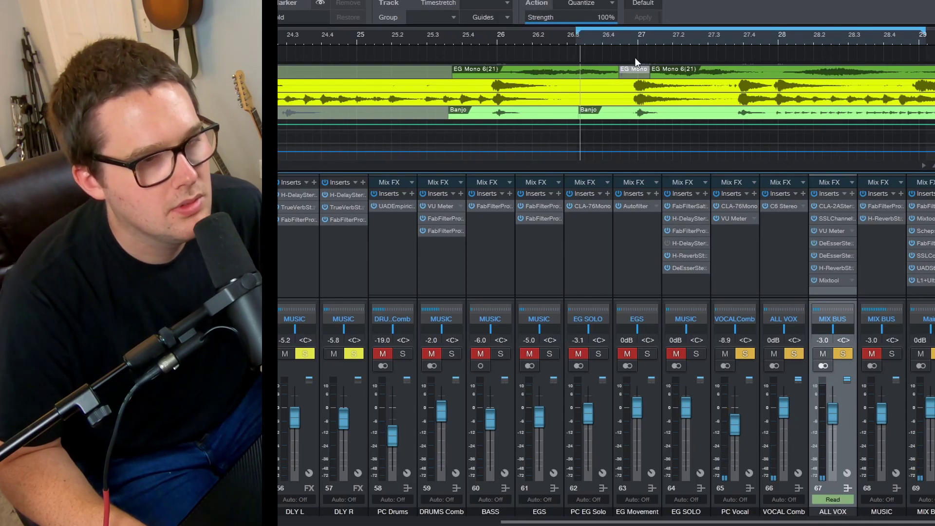
pyautogui.click(615, 43)
pyautogui.press('space')
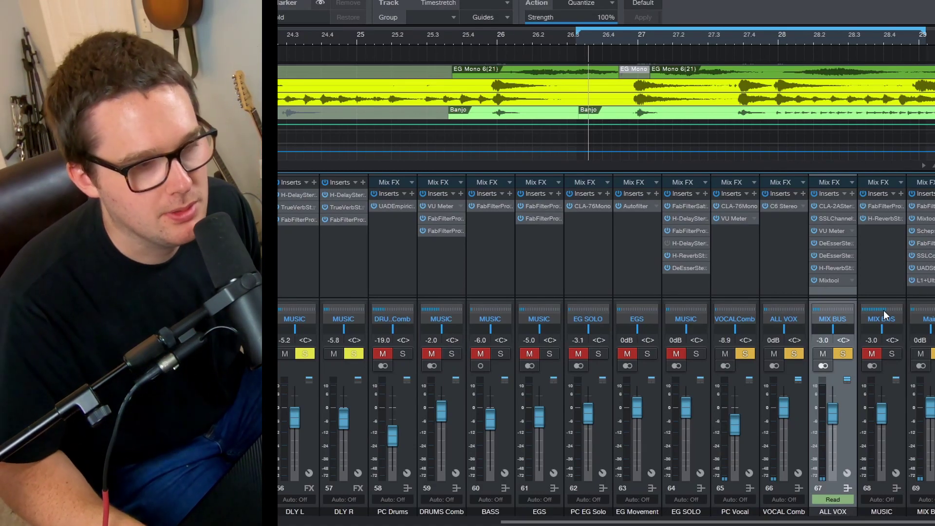
# - Solo the drum through vocal channels and A/B bypassing the ALL VOX insert chain
pyautogui.click(892, 353)
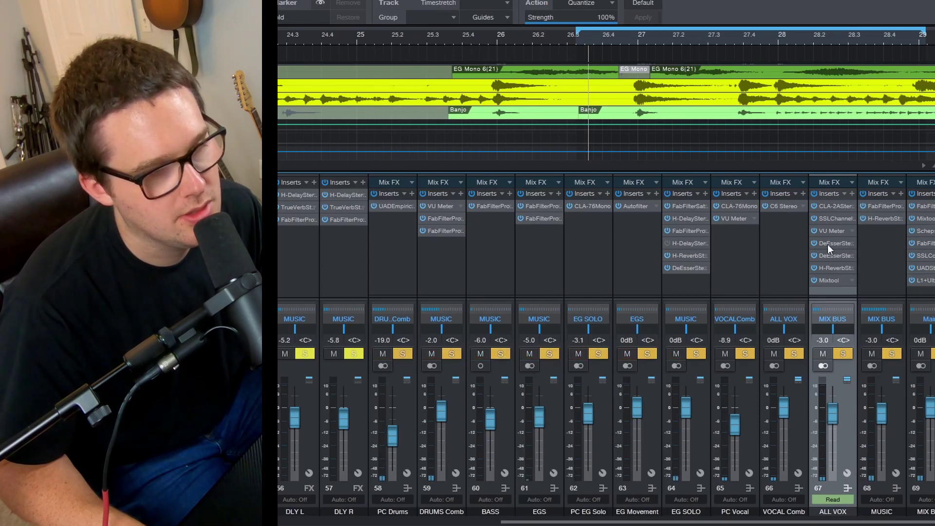
pyautogui.click(814, 195)
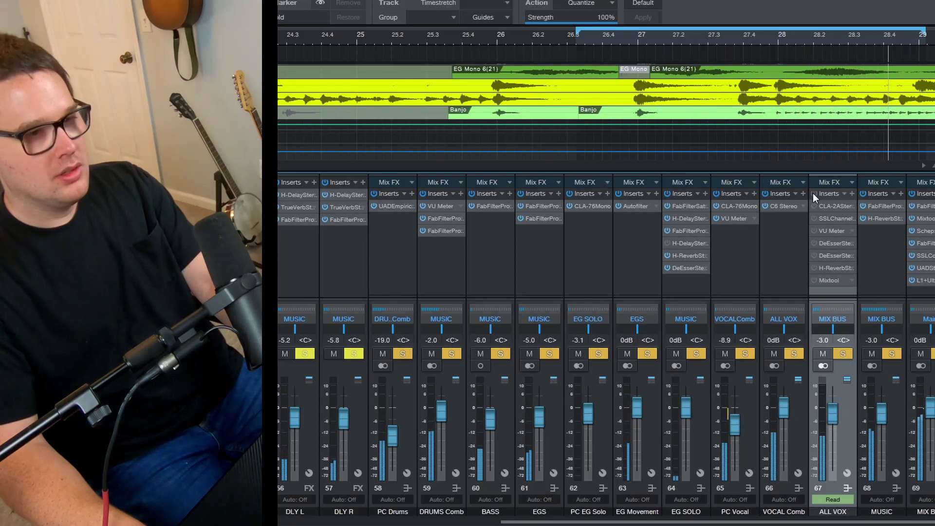
pyautogui.click(814, 194)
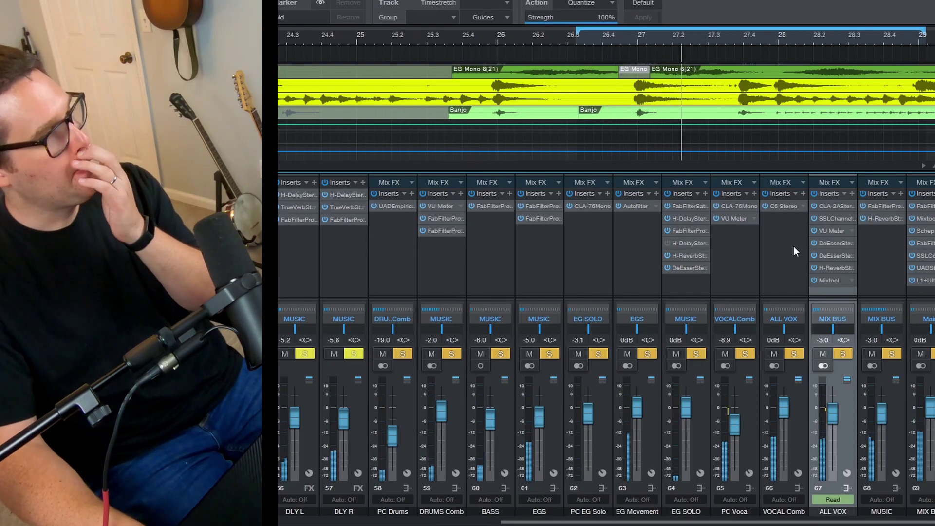
pyautogui.click(830, 205)
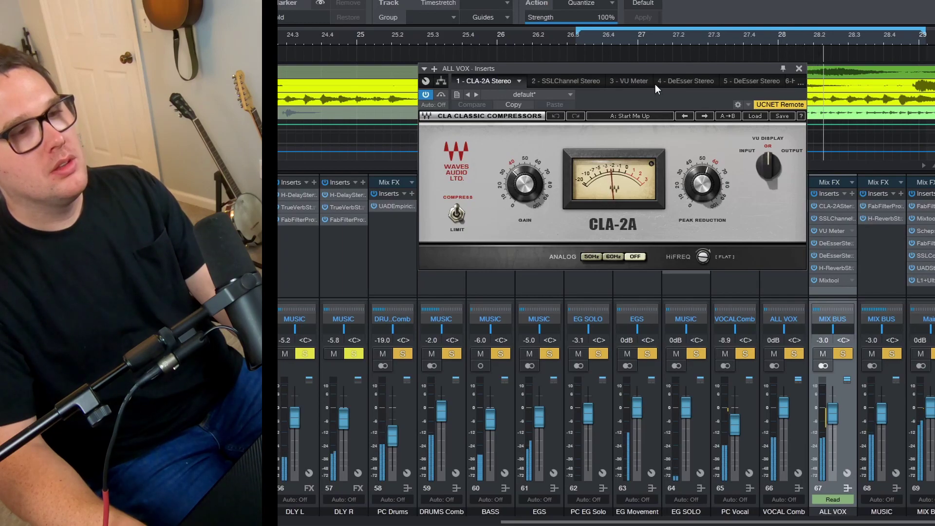
pyautogui.moveTo(648, 68); pyautogui.dragTo(638, 130)
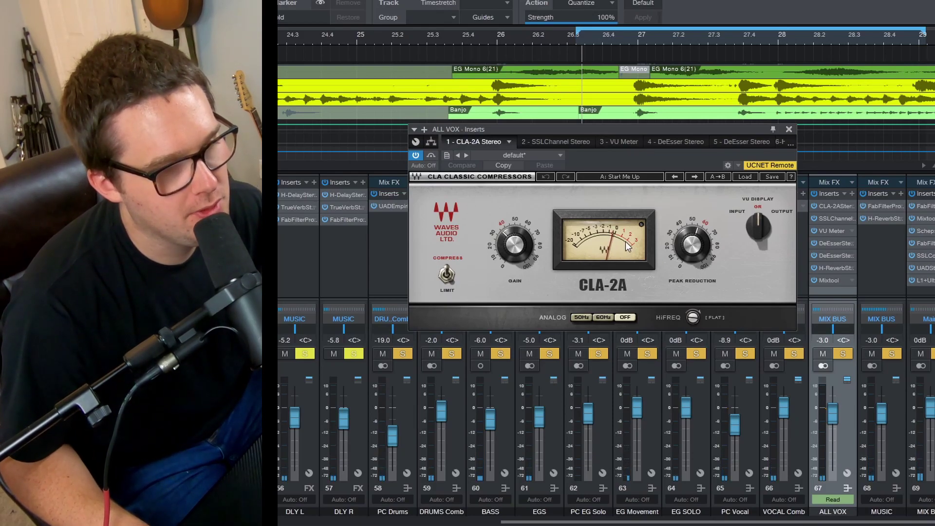
pyautogui.click(580, 144)
pyautogui.click(603, 146)
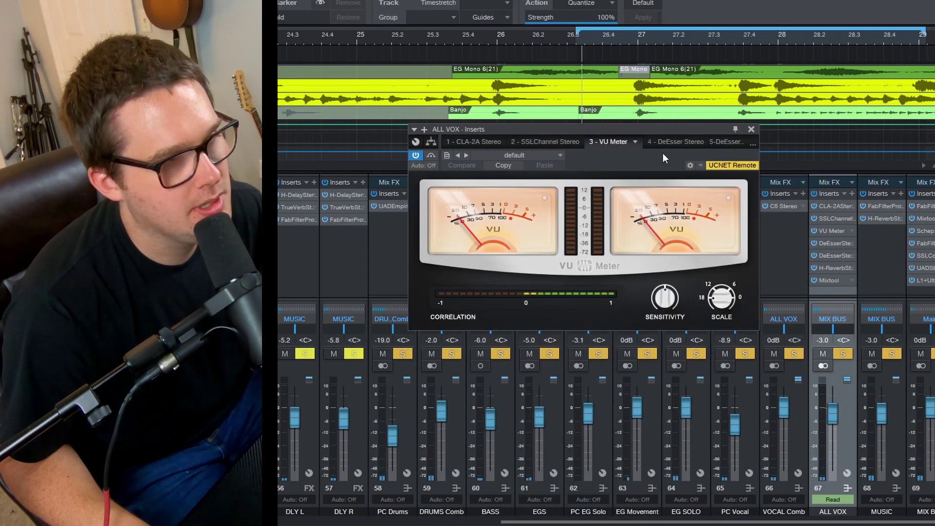
pyautogui.click(666, 143)
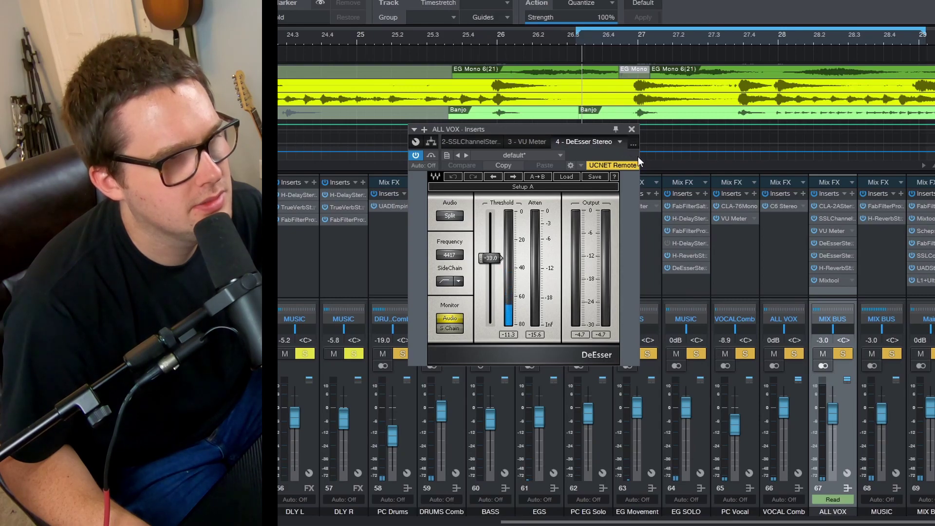
pyautogui.click(622, 143)
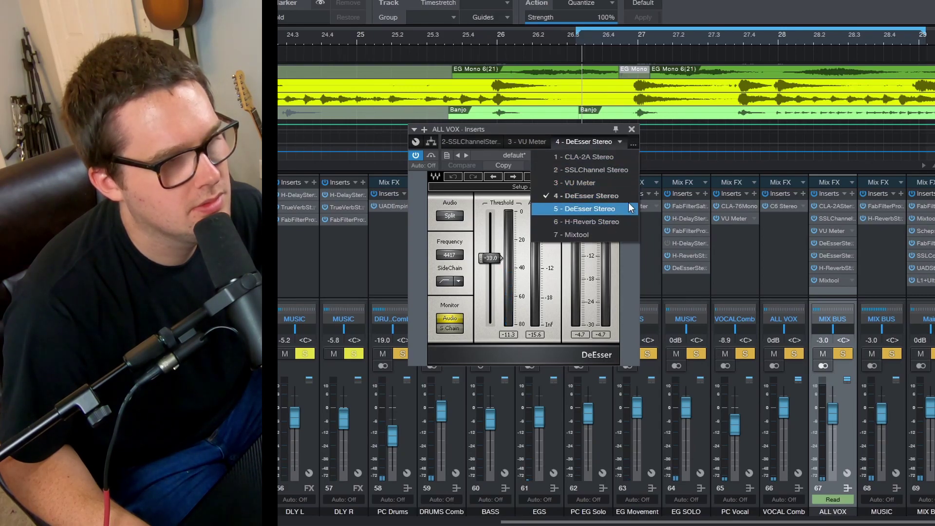
pyautogui.click(603, 141)
pyautogui.click(632, 129)
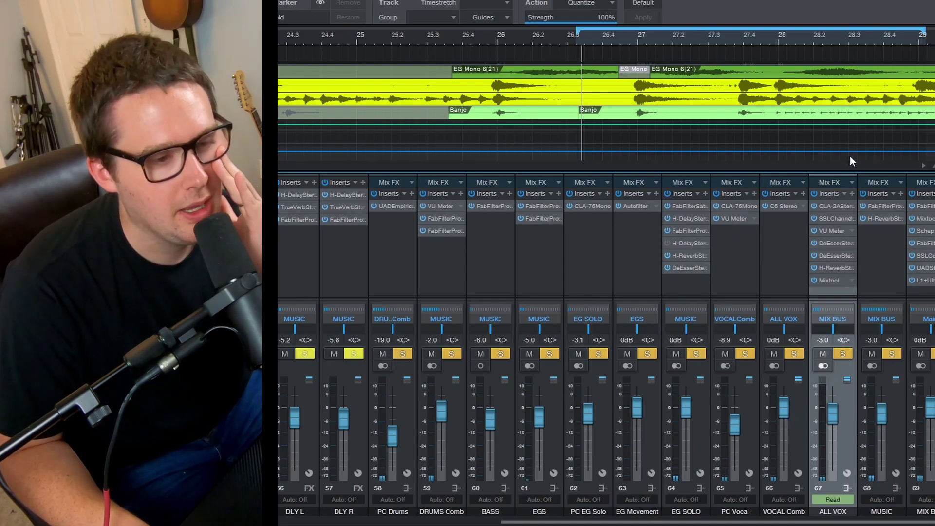
# - Select VOCAL Comb, clear all solos, and open its C6 Stereo multiband compressor
pyautogui.click(781, 270)
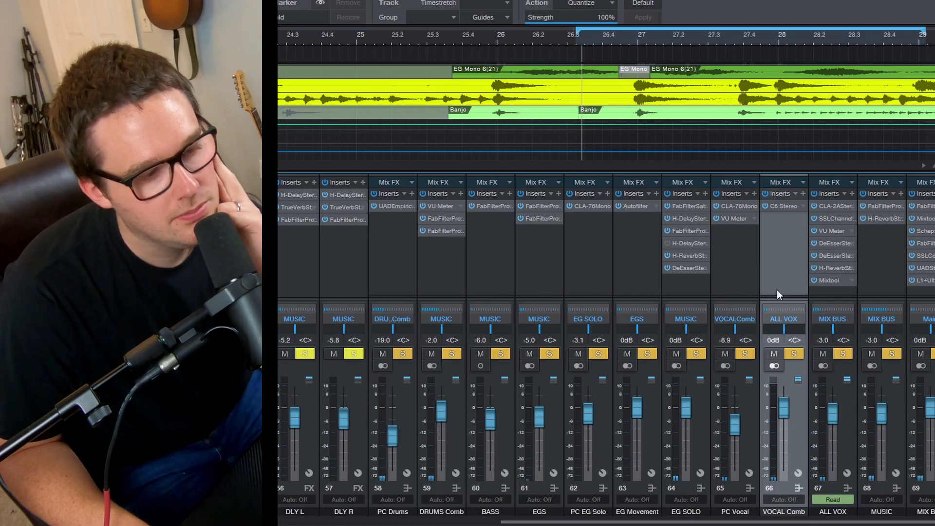
pyautogui.click(843, 355)
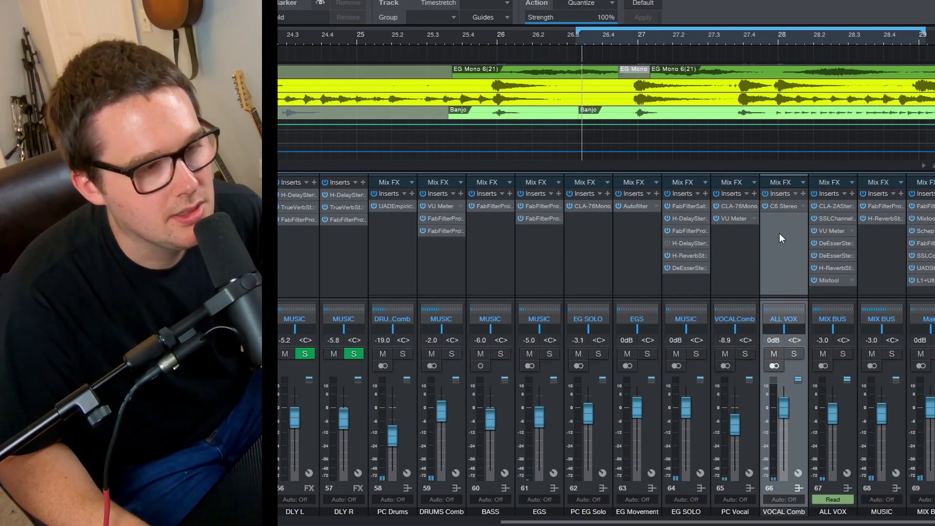
pyautogui.click(784, 207)
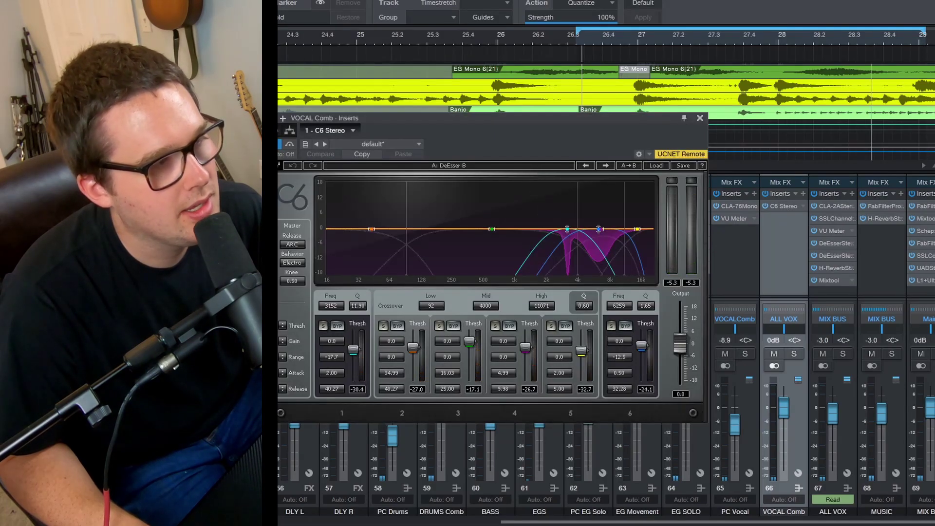
# - Reposition the C6 window, play the vocals, switch the C6 on, then close it
pyautogui.moveTo(460, 129); pyautogui.dragTo(467, 168)
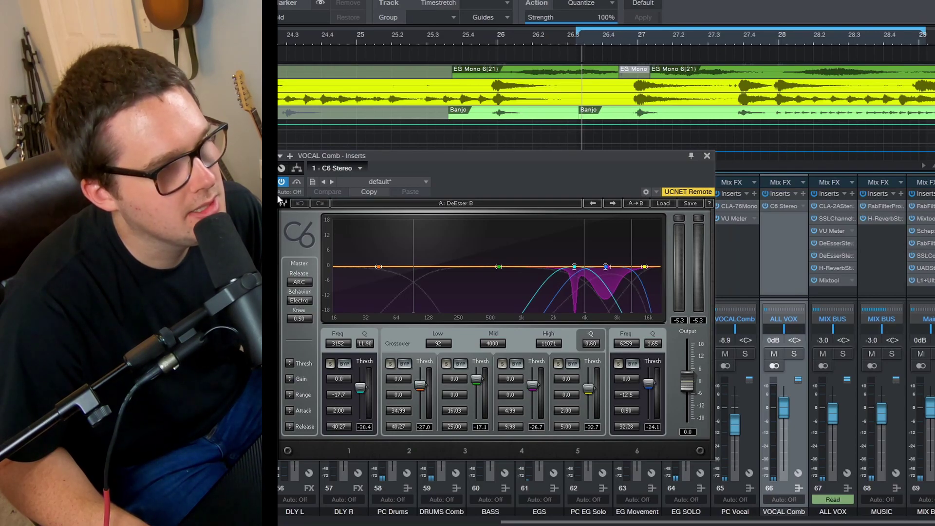
pyautogui.press('space')
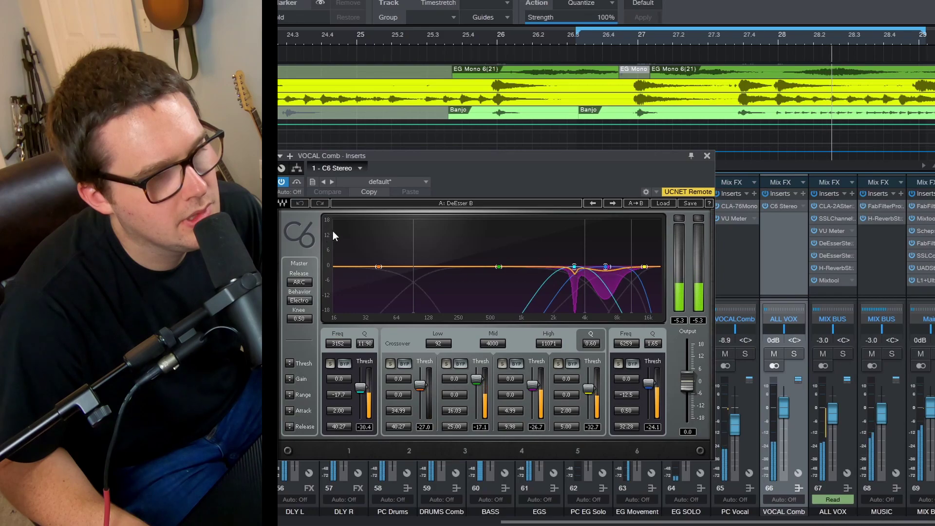
pyautogui.press('space')
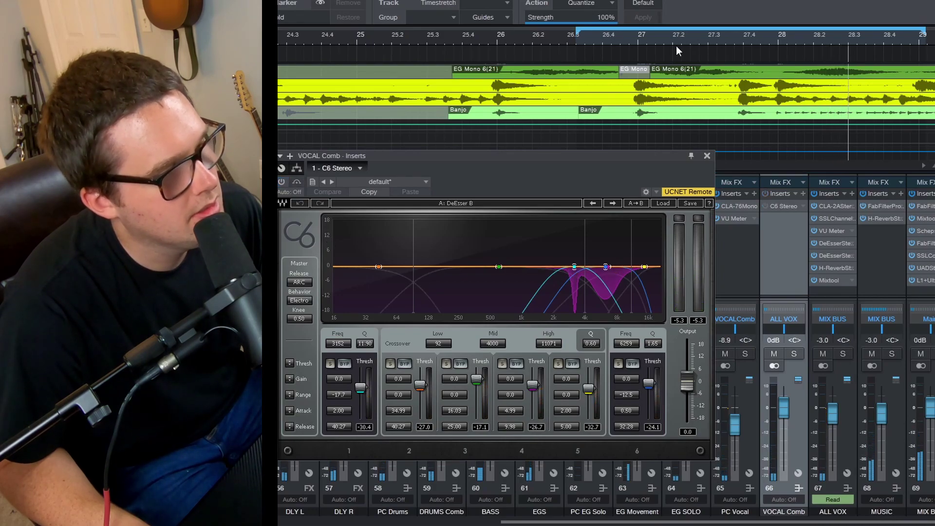
pyautogui.click(576, 40)
pyautogui.press('space')
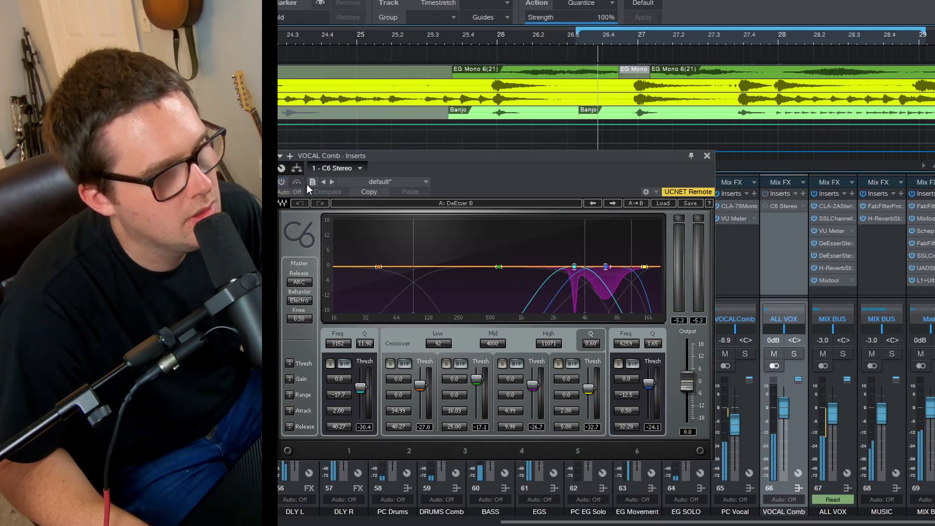
pyautogui.click(281, 182)
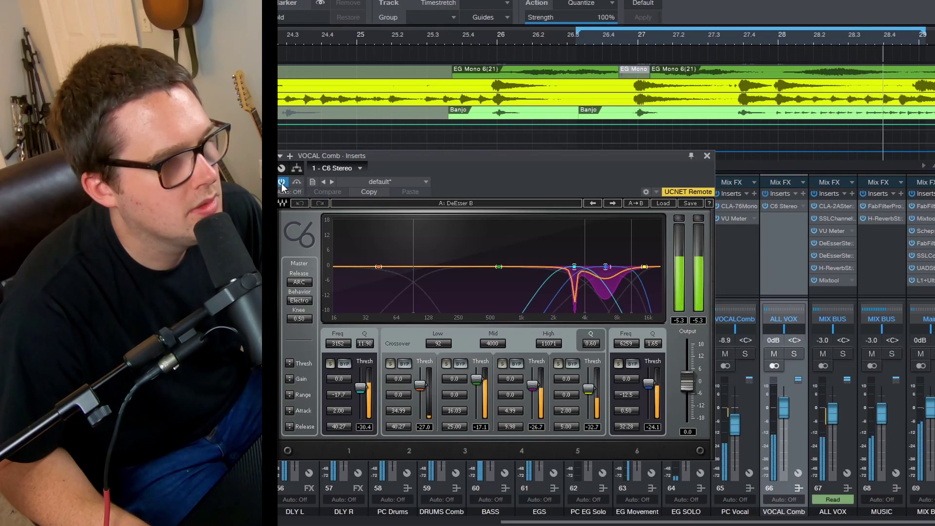
pyautogui.click(707, 157)
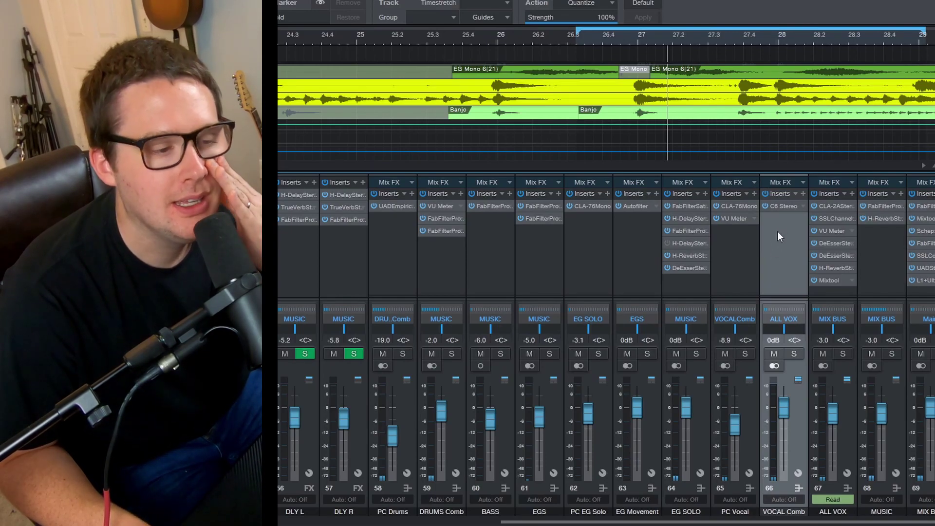
# - Select the PC Vocal and VOCAL Comb strips, then open PC Vocal's CLA-76 at 8:1
pyautogui.click(747, 272)
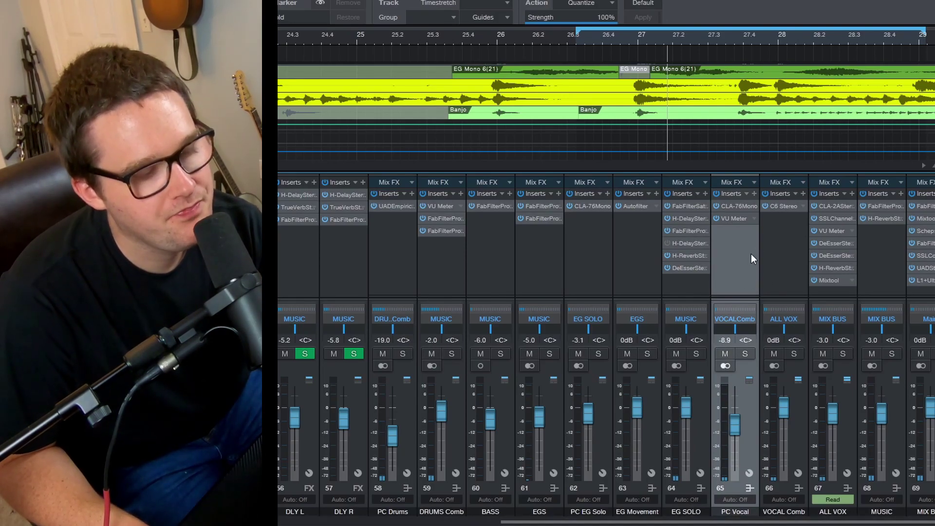
pyautogui.click(796, 260)
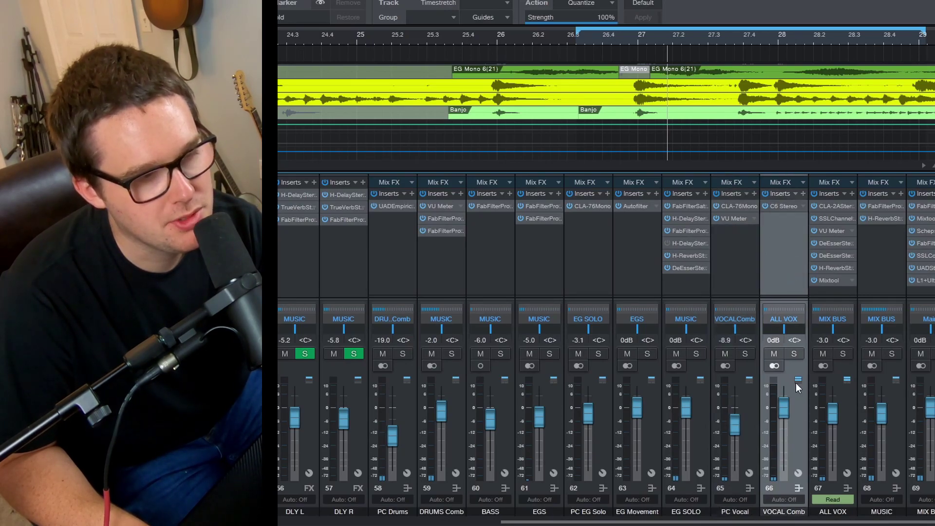
pyautogui.click(739, 270)
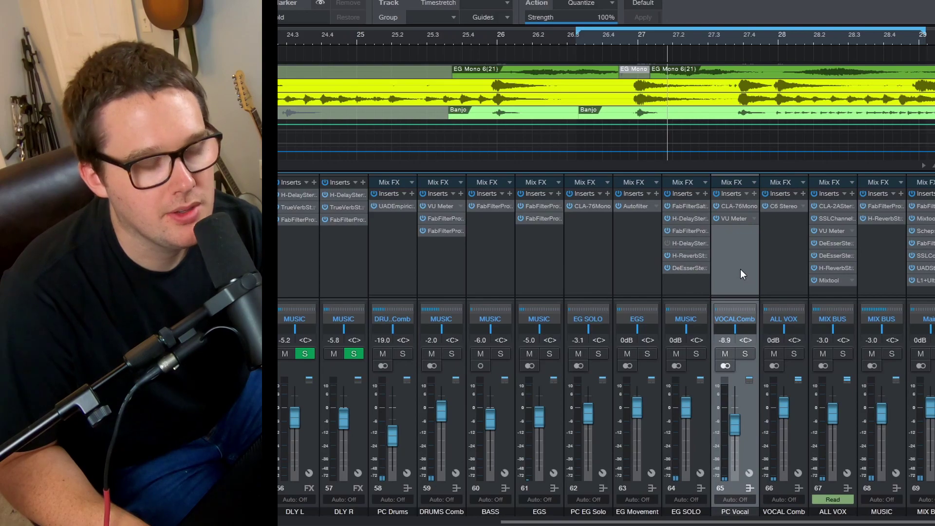
pyautogui.doubleClick(734, 208)
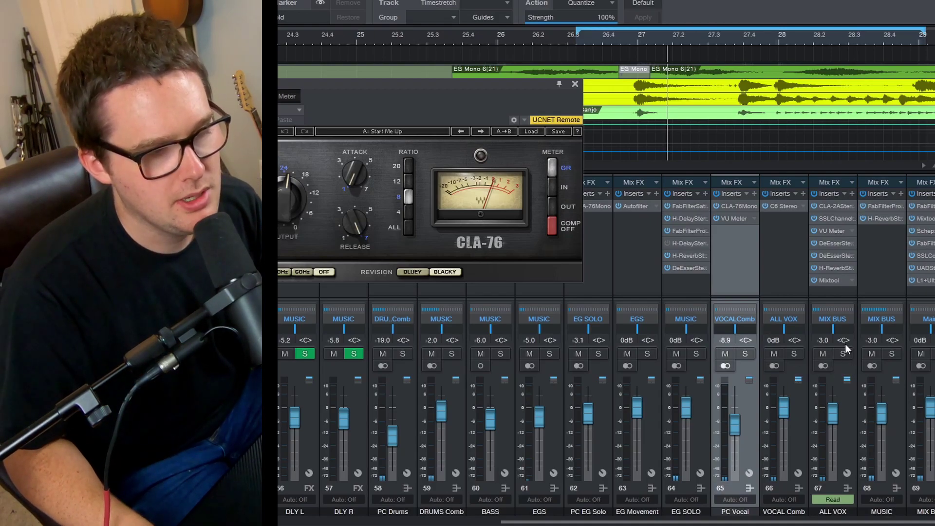
# - Solo the MIX BUS and toggle VOCAL Comb's solo to compare the CLA-76
pyautogui.click(846, 355)
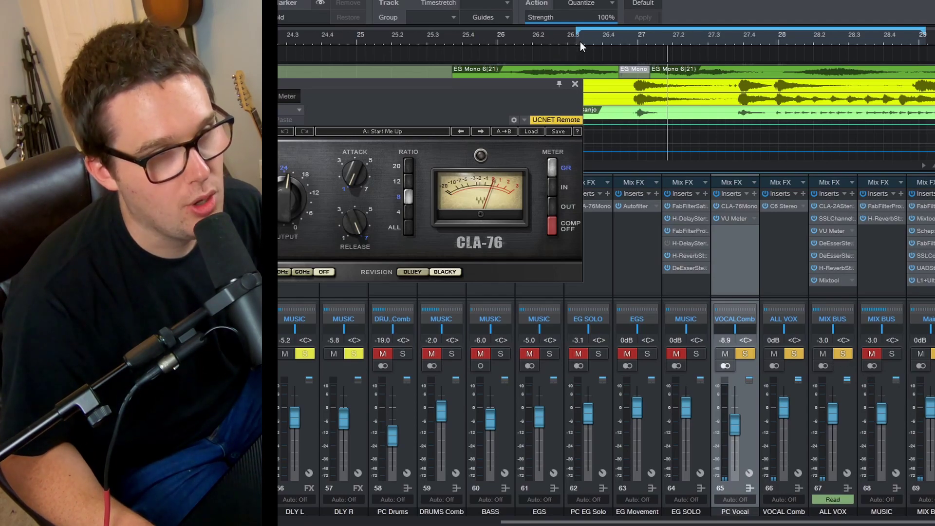
pyautogui.click(744, 356)
pyautogui.click(745, 355)
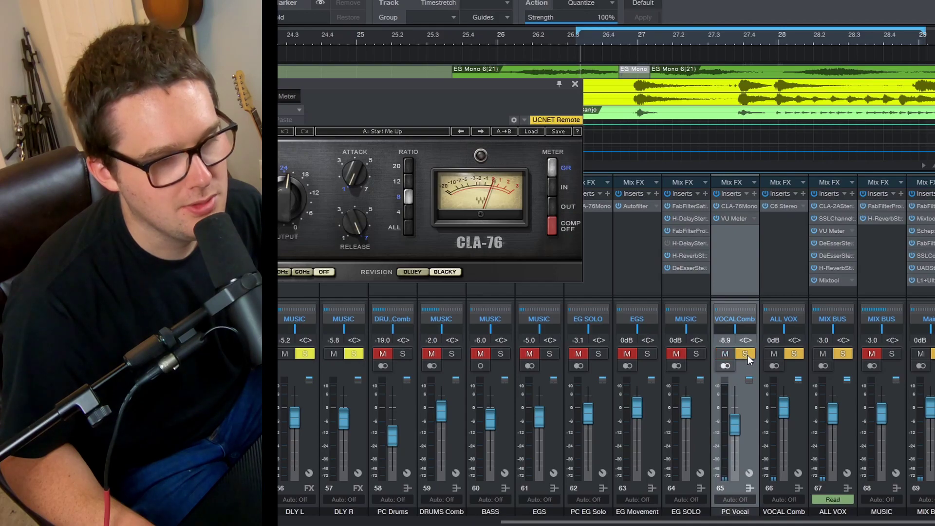
pyautogui.click(745, 354)
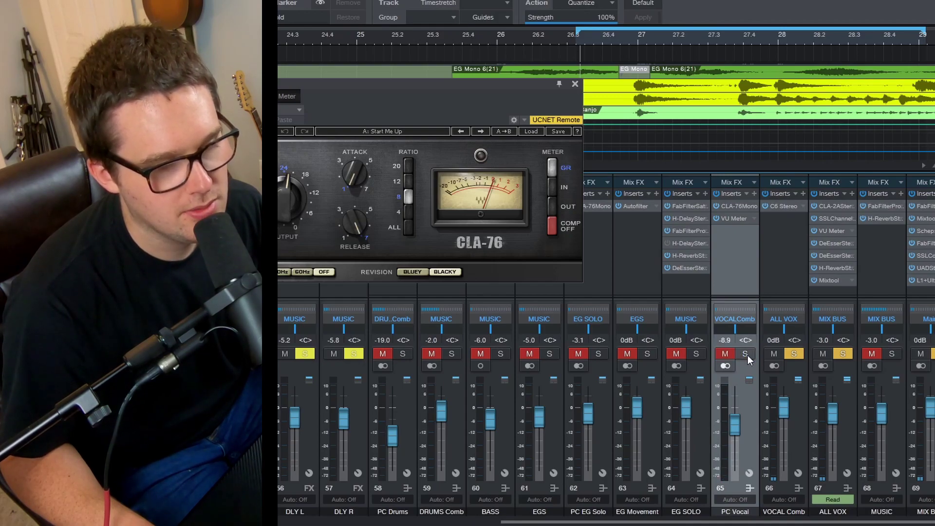
pyautogui.click(746, 355)
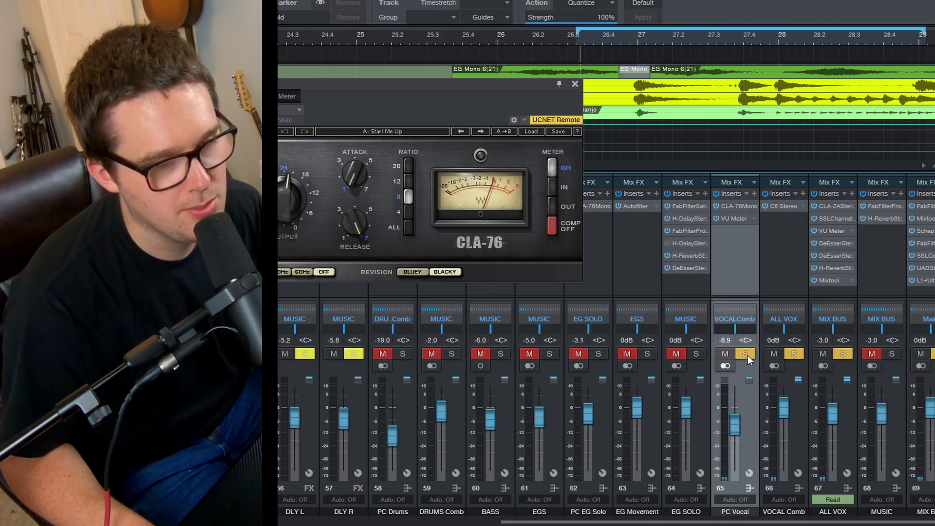
pyautogui.click(746, 354)
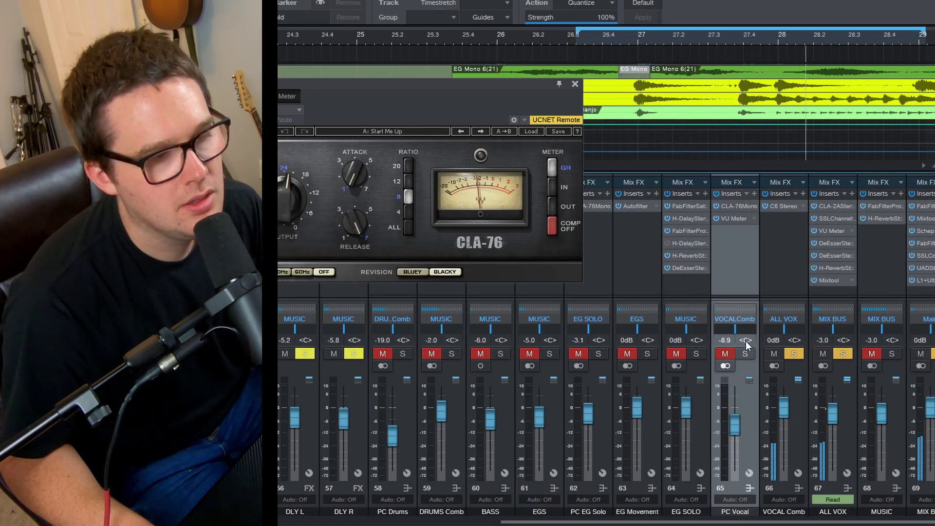
pyautogui.click(745, 354)
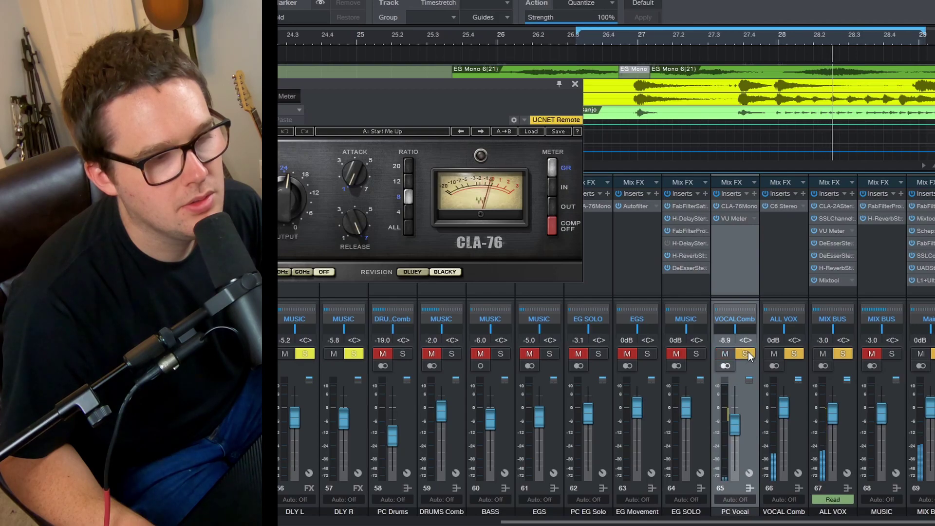
# - Replay from the loop start, A/B VOCAL Comb's solo again, then close the CLA-76
pyautogui.click(578, 35)
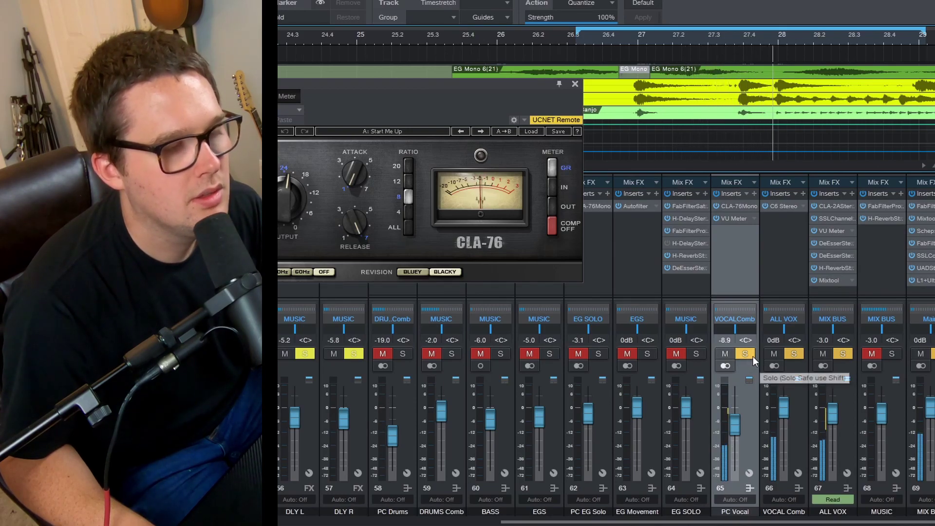
pyautogui.press('space')
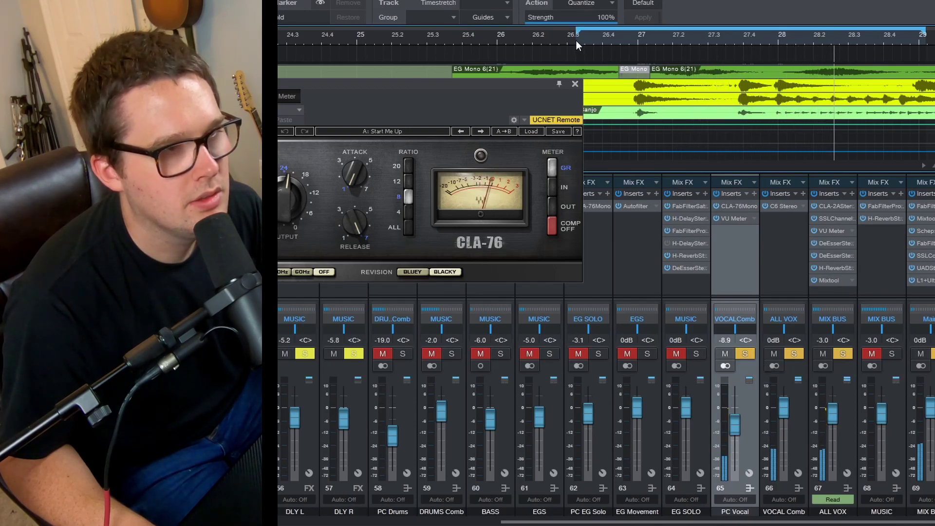
pyautogui.press('space')
pyautogui.click(744, 357)
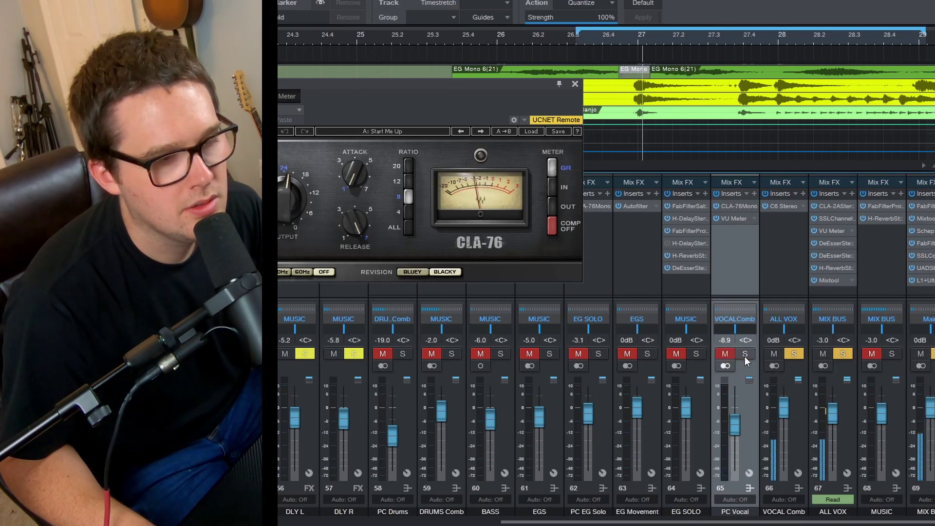
pyautogui.click(745, 354)
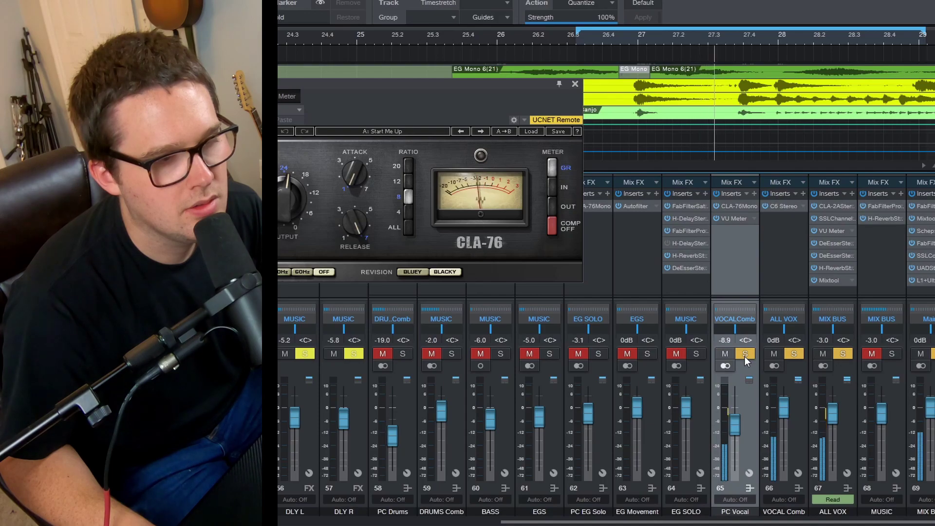
pyautogui.click(745, 357)
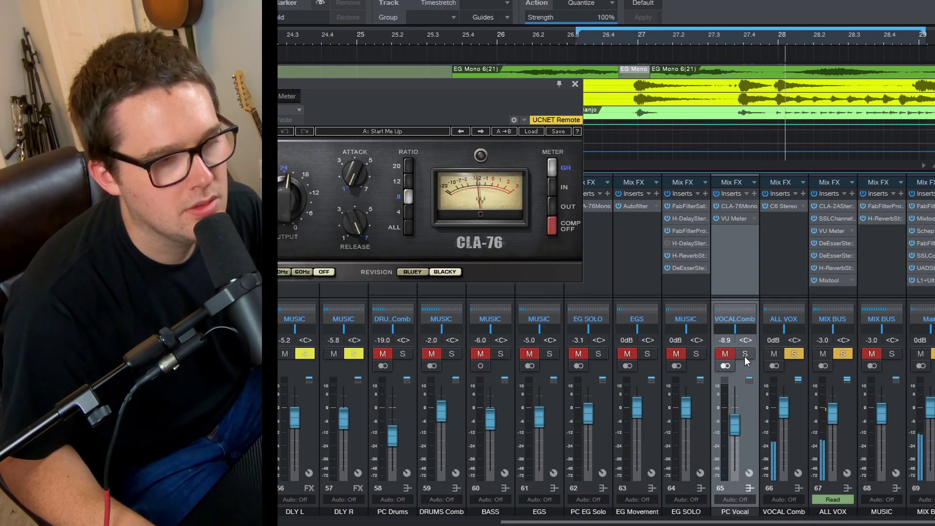
pyautogui.click(745, 357)
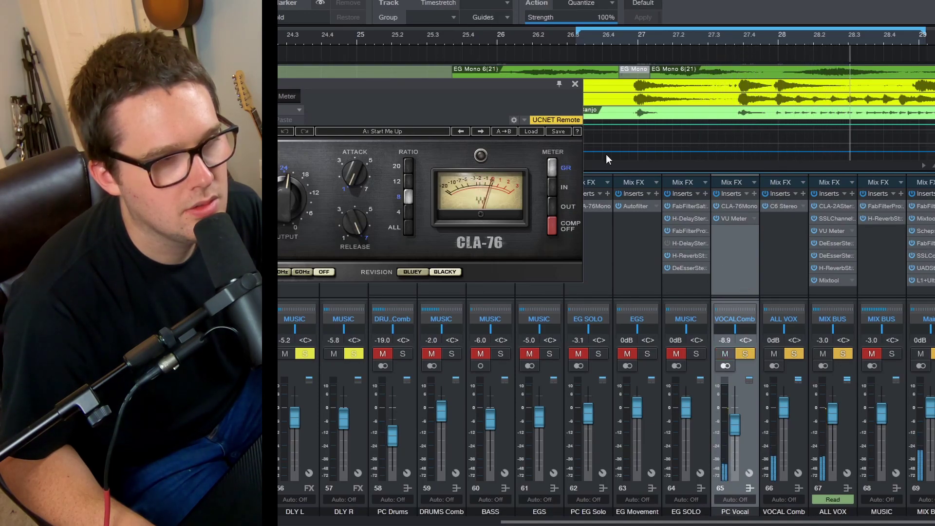
pyautogui.click(575, 84)
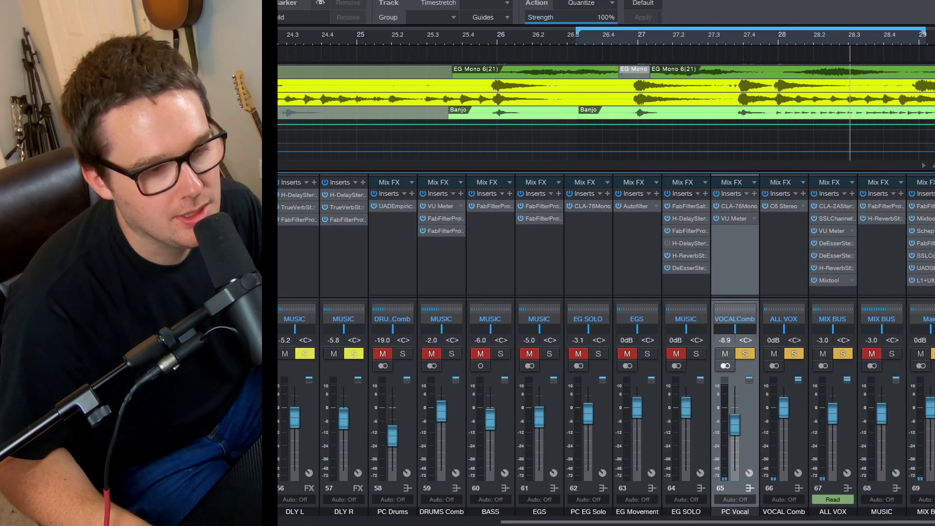
# - Clear all solos and mutes, then show the lead vocal's UAD Distressor insert
pyautogui.hotkey('shift', 'm')
pyautogui.hotkey('shift', 's')
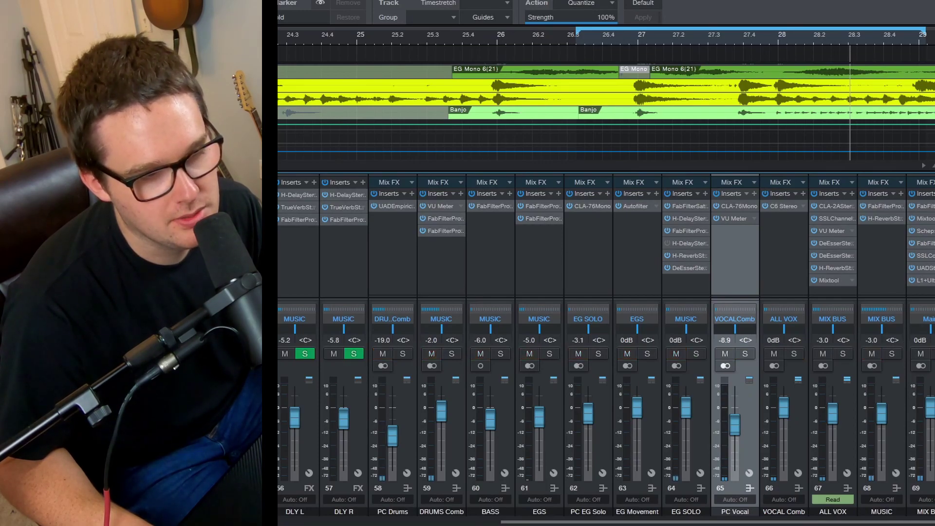
pyautogui.moveTo(681, 521); pyautogui.dragTo(409, 521)
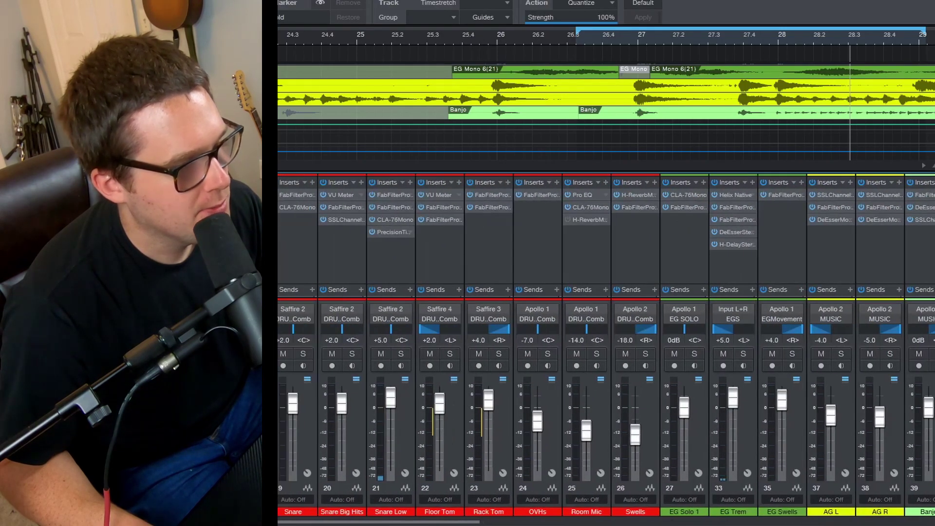
pyautogui.scroll(5, 607, 112)
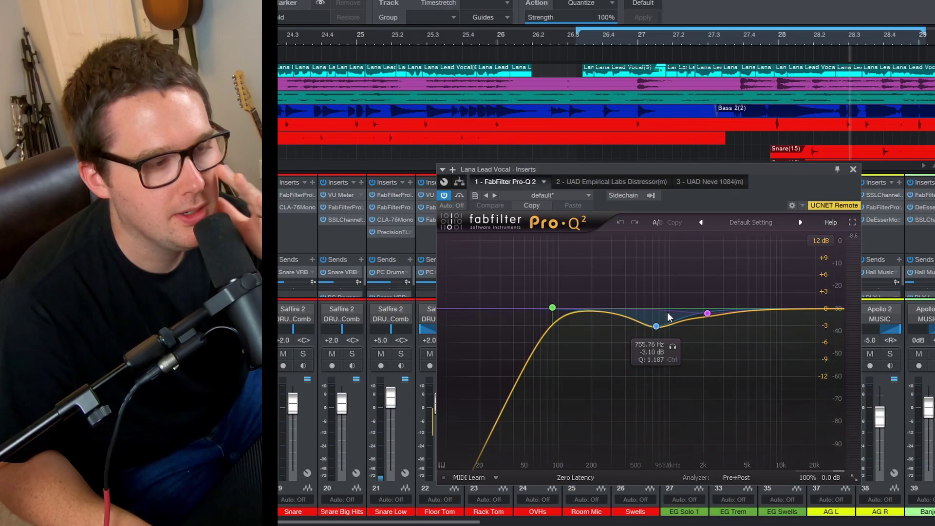
pyautogui.moveTo(656, 326)
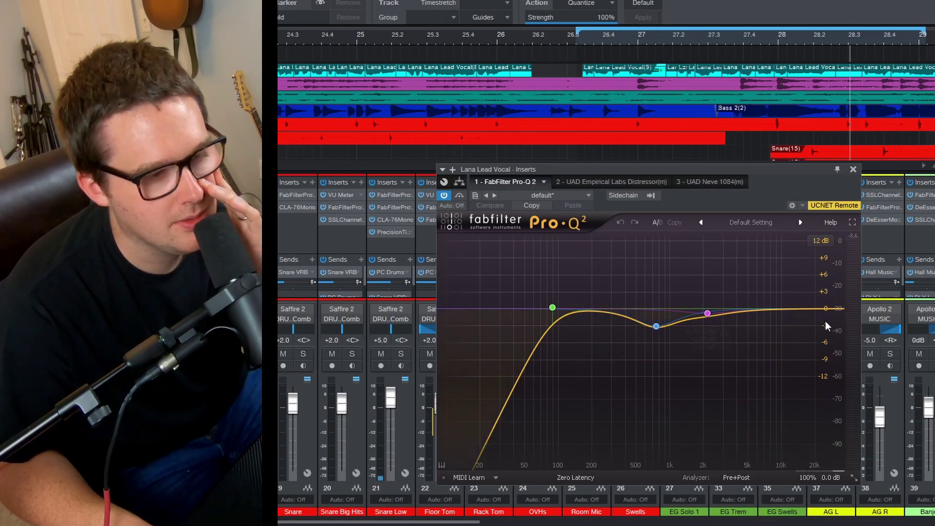
pyautogui.click(596, 182)
# - Audition the vocal Distressor from around bar 26.4, then show the UAD Neve 1084
pyautogui.moveTo(600, 169); pyautogui.dragTo(489, 143)
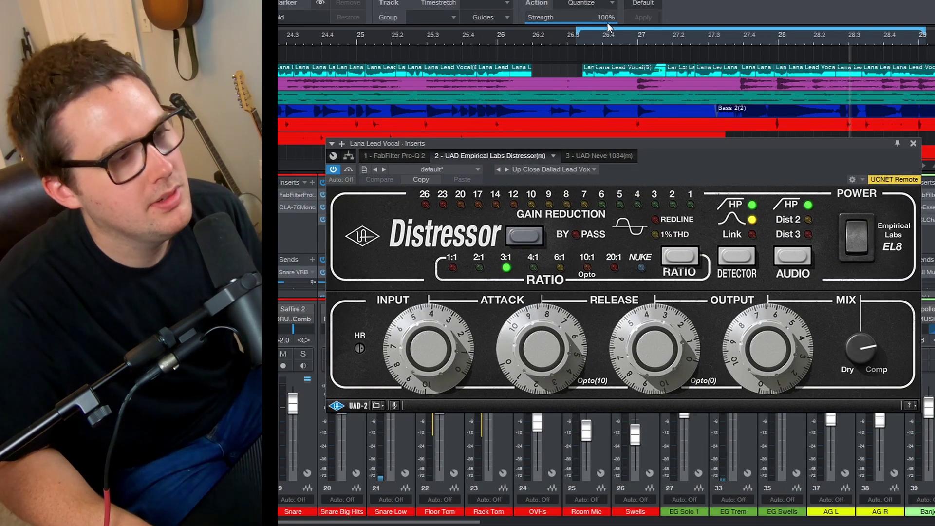
pyautogui.click(594, 36)
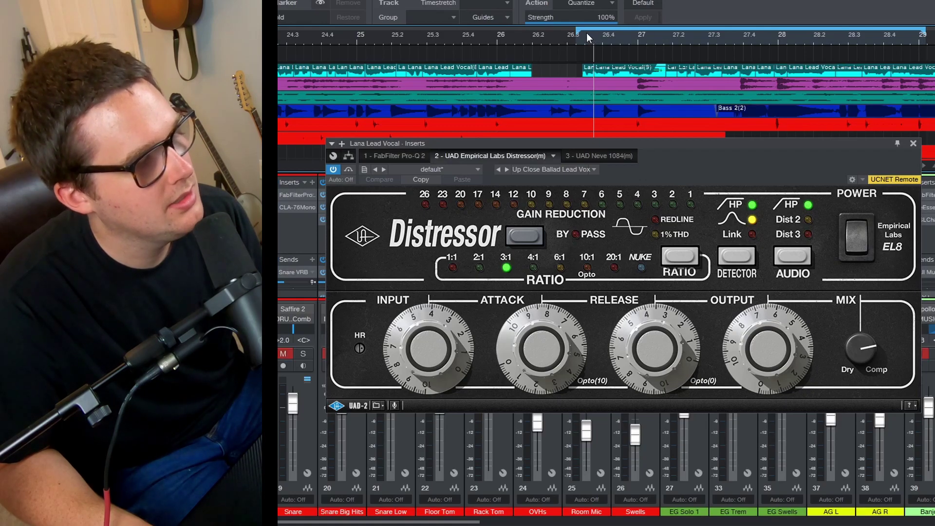
pyautogui.press('space')
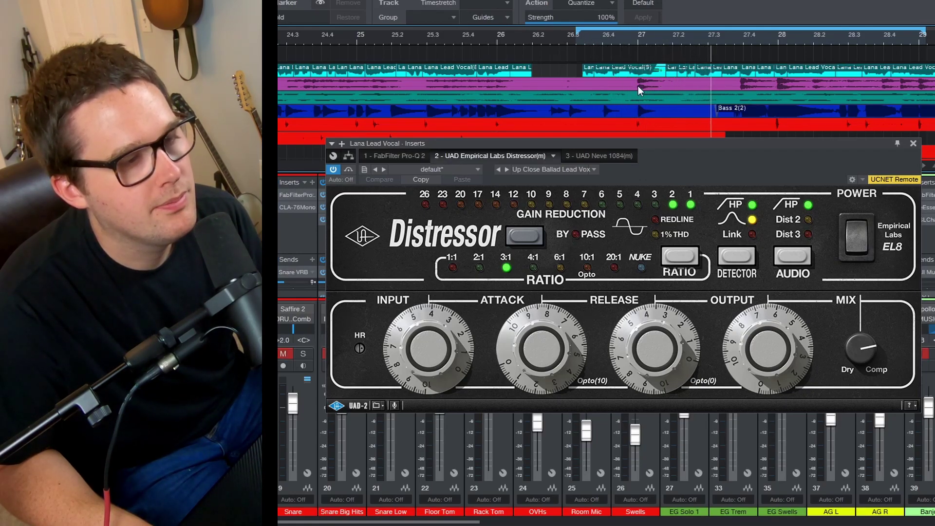
pyautogui.press('space')
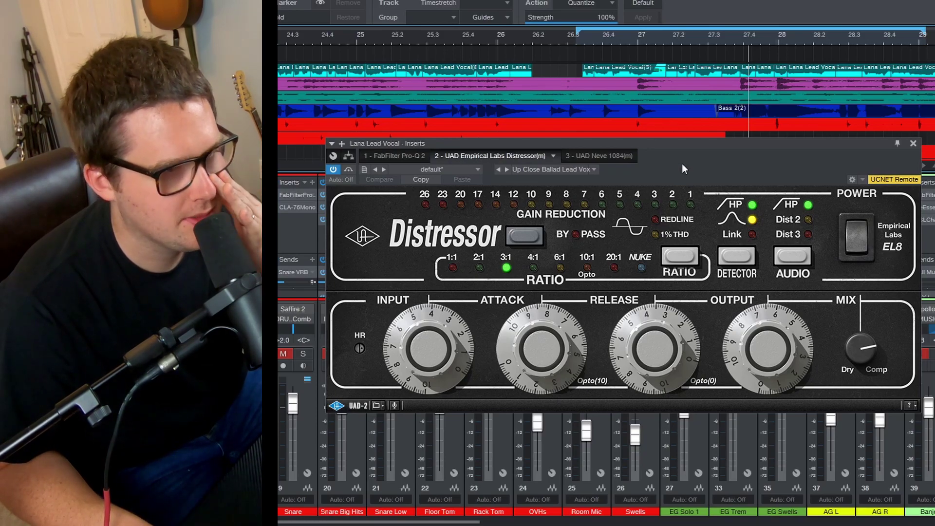
pyautogui.click(608, 155)
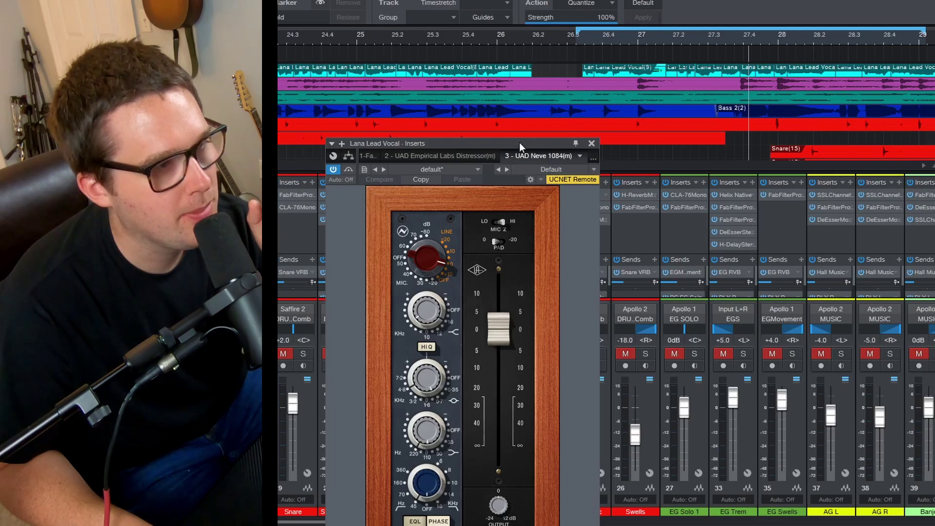
# - Reposition the lead vocal inserts window and flip briefly to the Distressor and back
pyautogui.moveTo(519, 142); pyautogui.dragTo(569, 86)
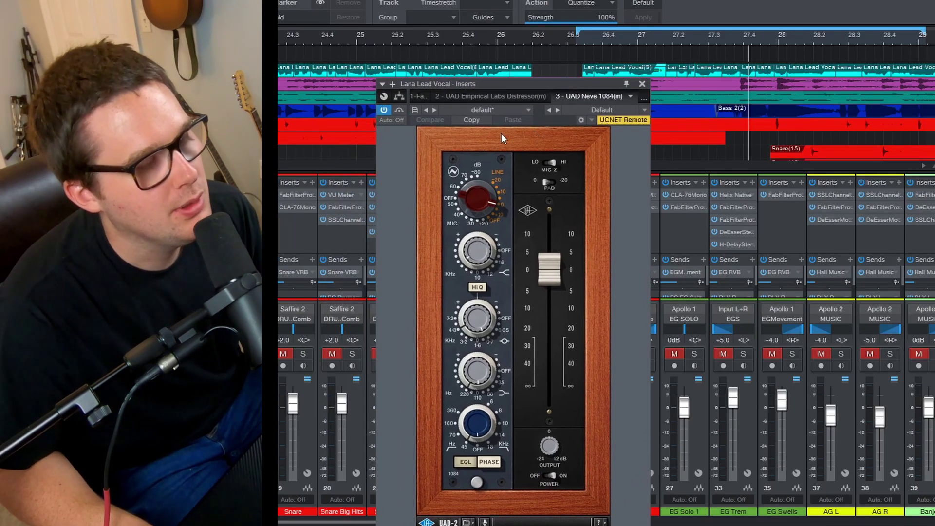
pyautogui.click(532, 101)
pyautogui.click(647, 100)
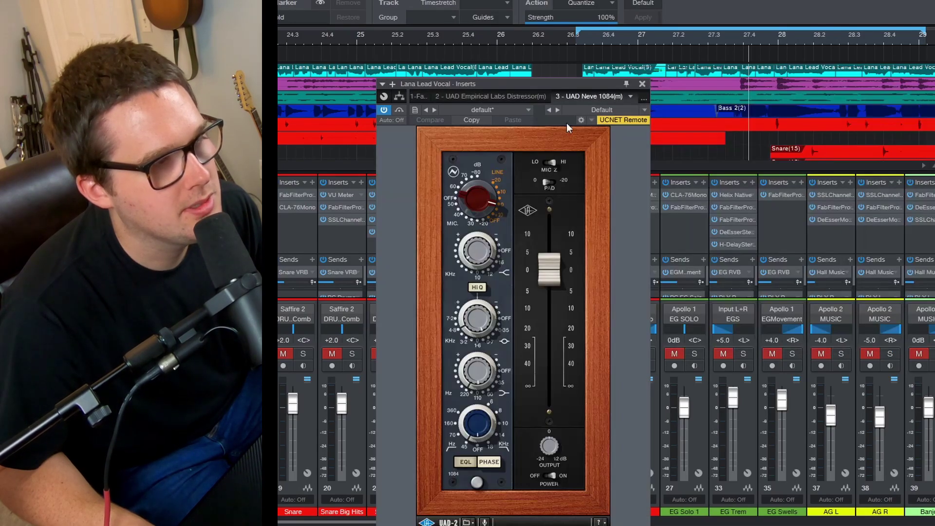
pyautogui.moveTo(518, 87); pyautogui.dragTo(535, 69)
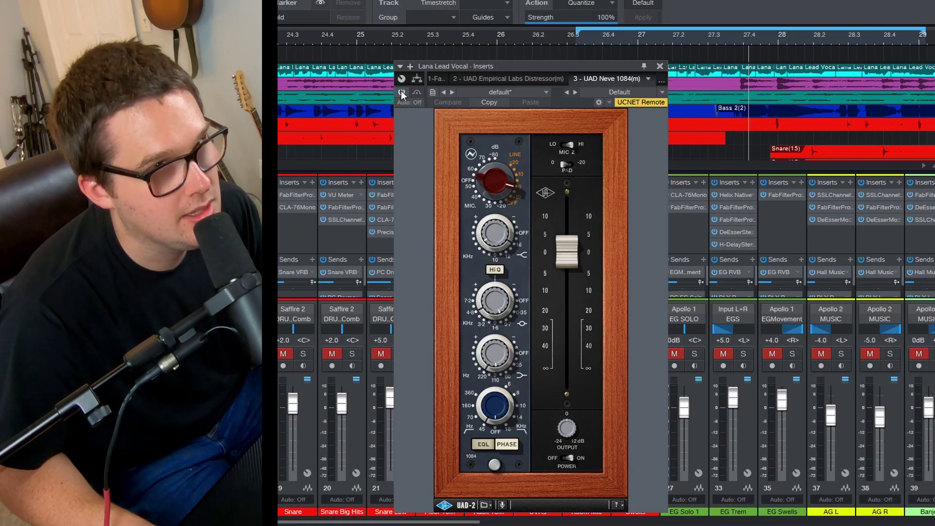
# - A/B the Neve 1084 during playback, leave it active, close the window and clear mutes
pyautogui.press('space')
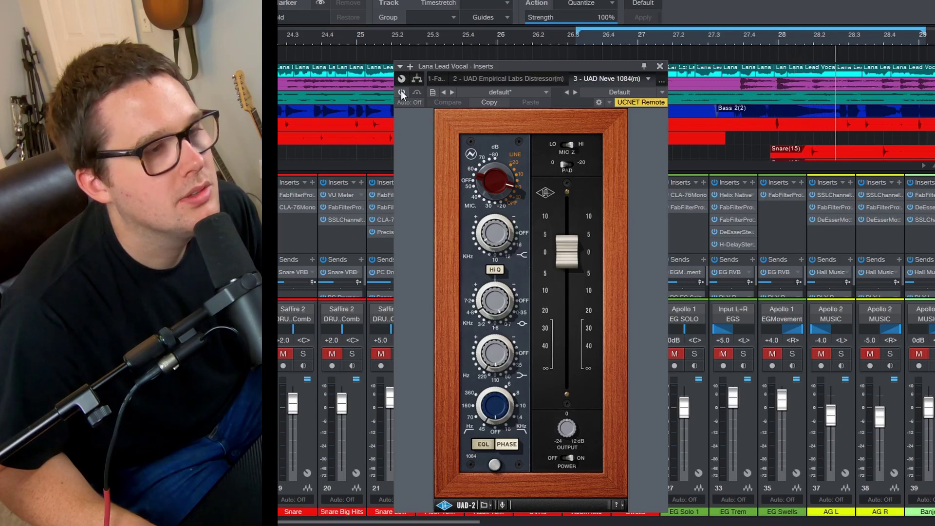
pyautogui.click(401, 93)
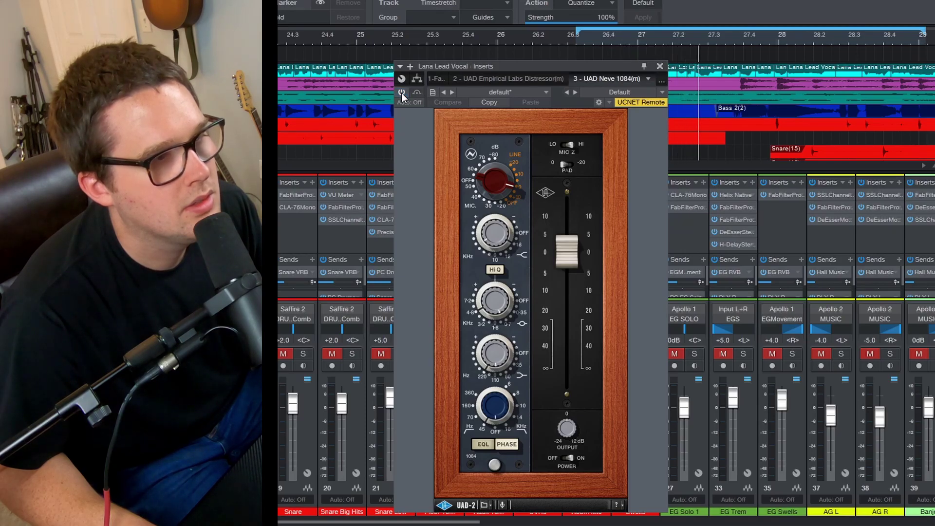
pyautogui.click(402, 93)
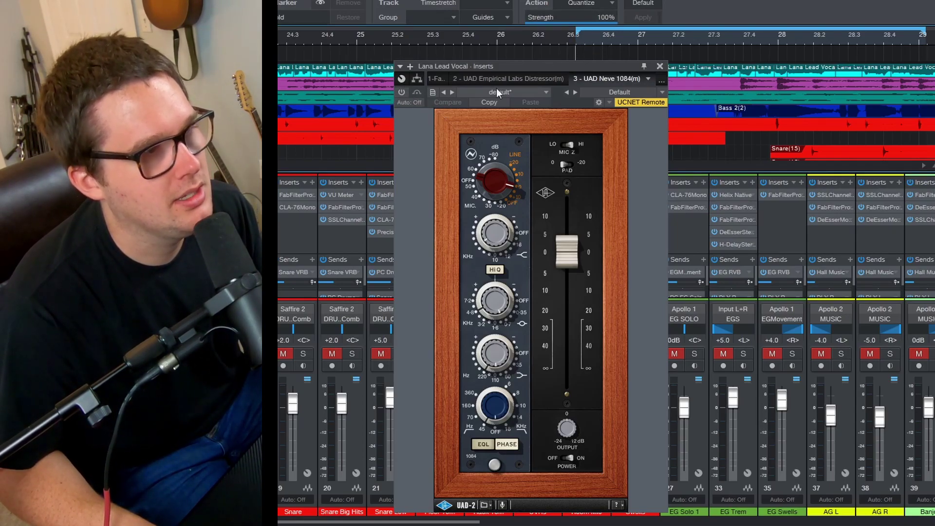
pyautogui.click(403, 92)
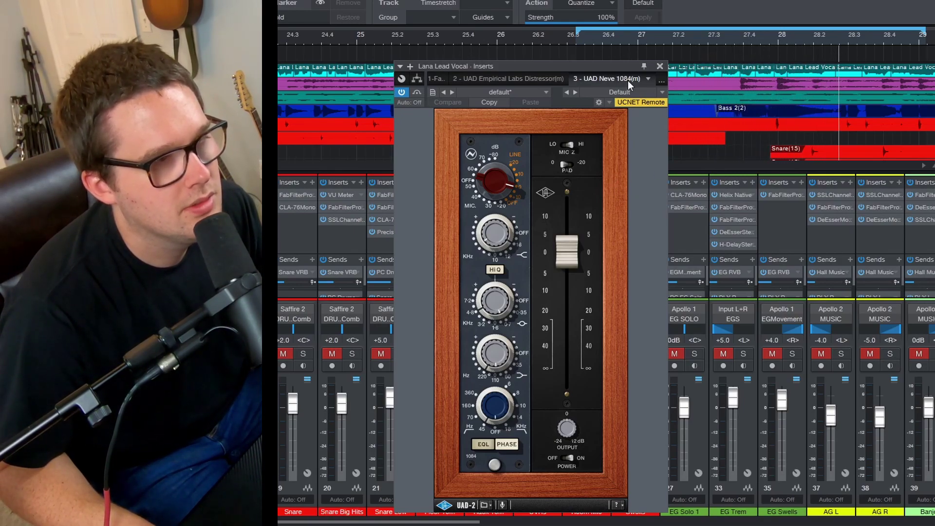
pyautogui.click(662, 66)
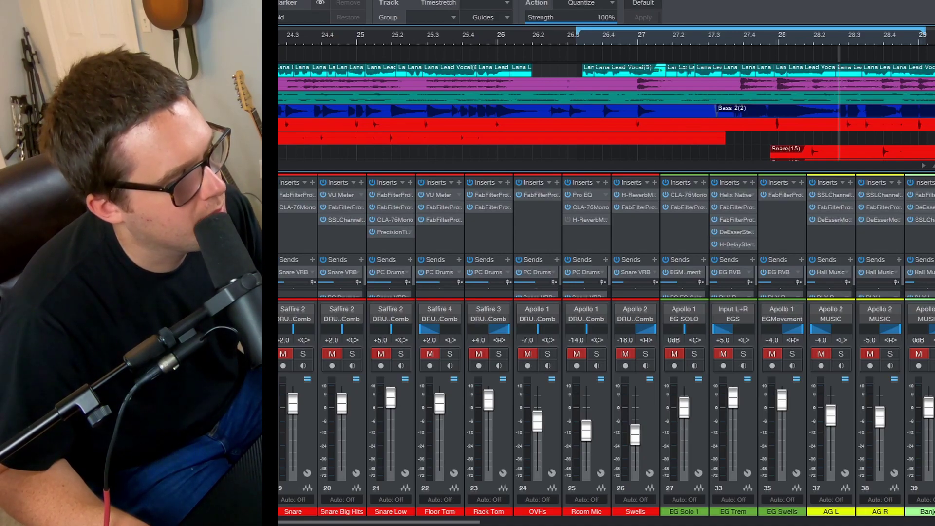
pyautogui.hotkey('shift', 'm')
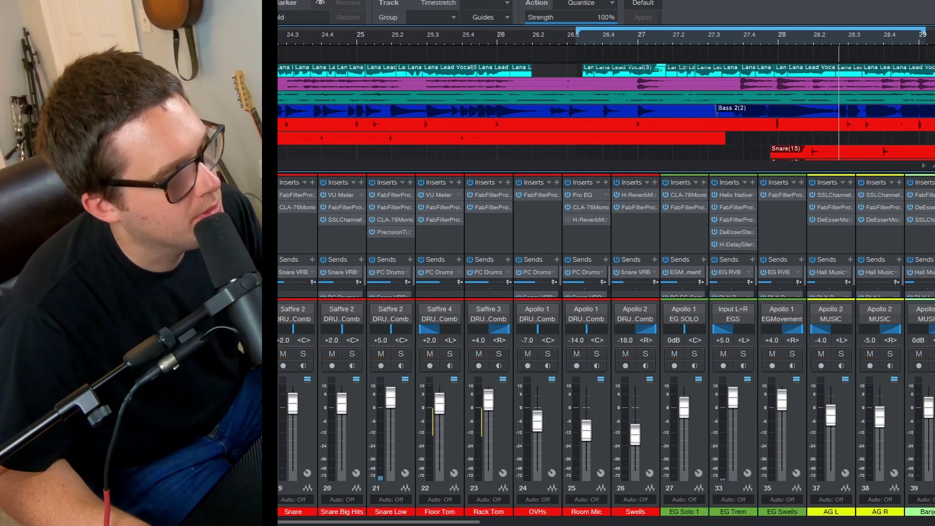
pyautogui.hscroll(10, 595, 502)
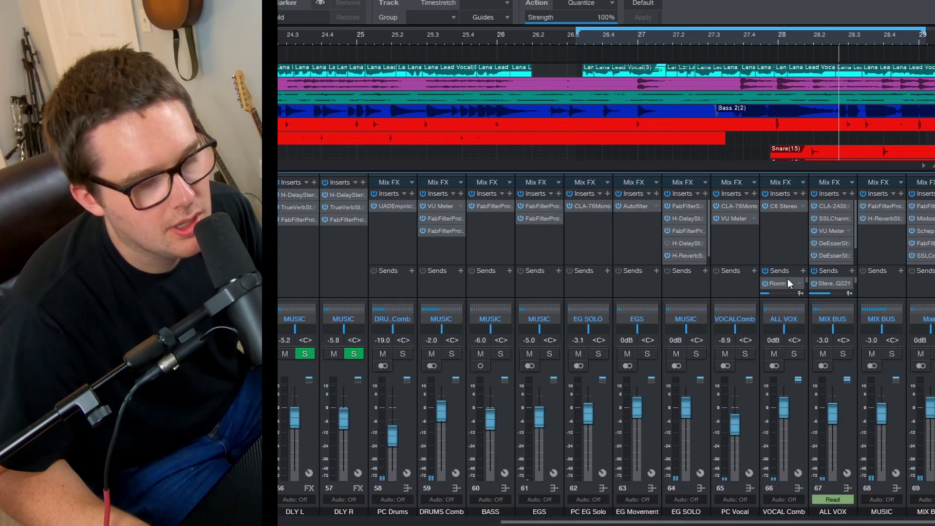
# - Enlarge the Sends area, select the Room reverb channel and open its Pro-Q 2 EQ
pyautogui.moveTo(790, 265); pyautogui.dragTo(792, 218)
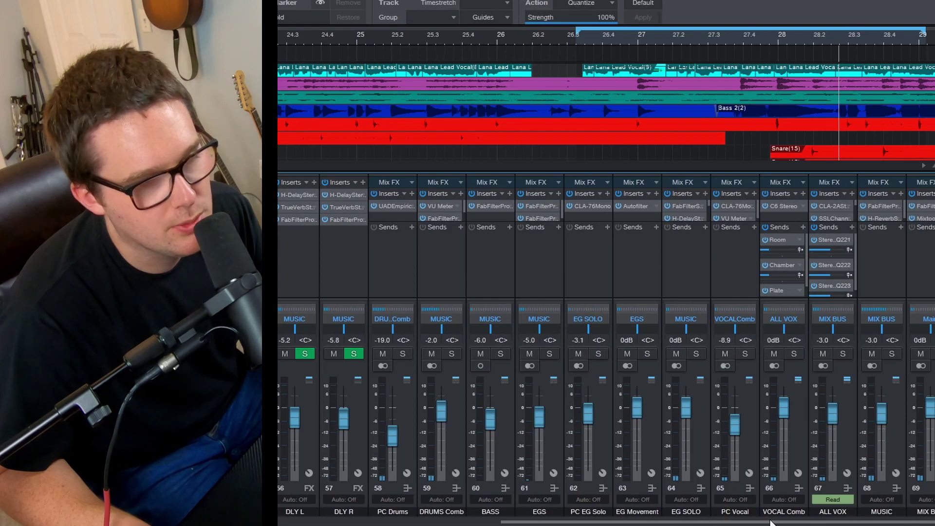
pyautogui.moveTo(757, 522); pyautogui.dragTo(530, 522)
pyautogui.click(477, 273)
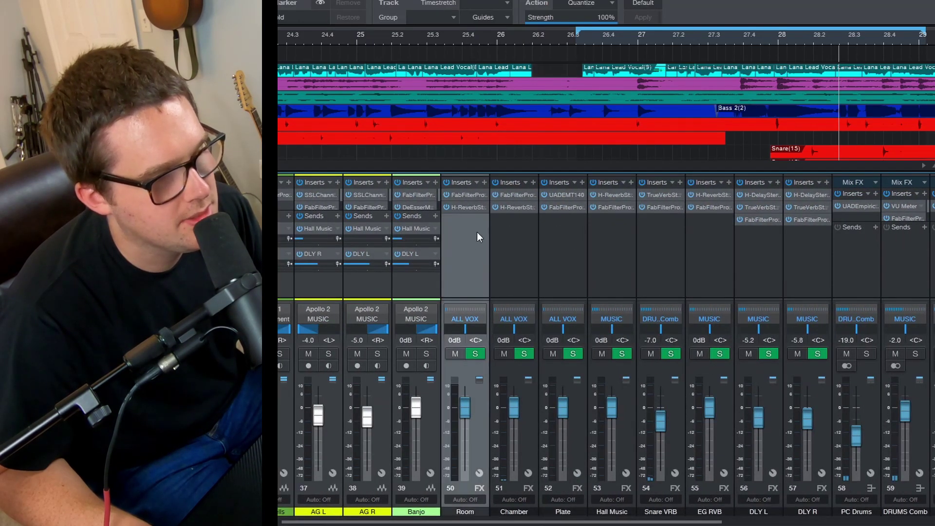
pyautogui.click(476, 195)
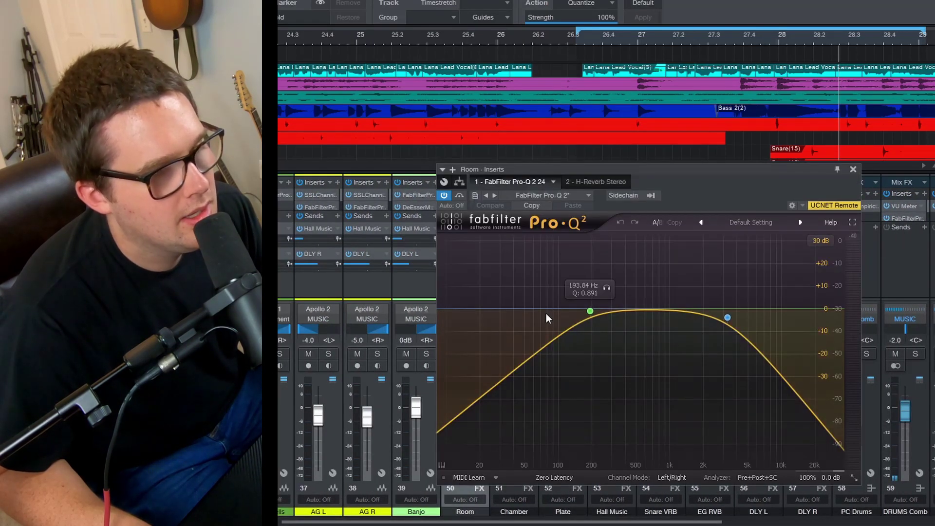
# - View and close the Room channel's H-Reverb plugin
pyautogui.click(585, 181)
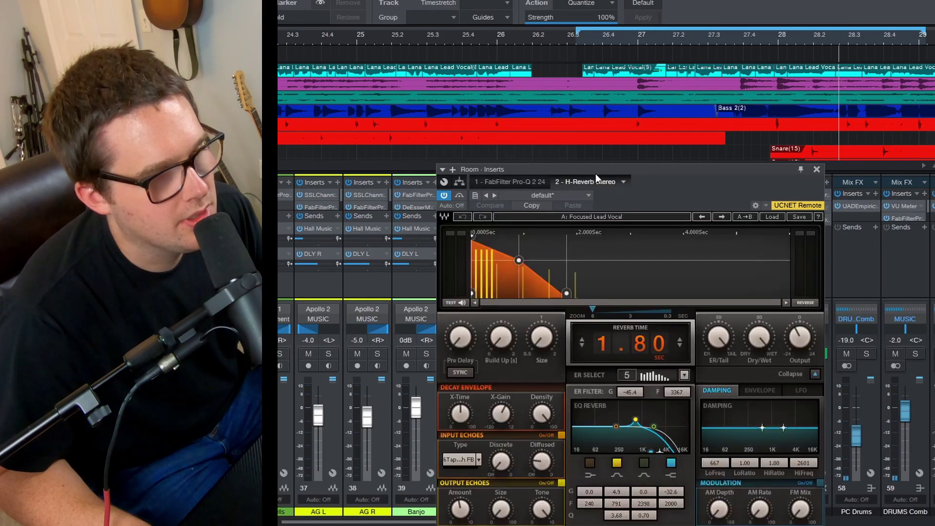
pyautogui.moveTo(601, 171); pyautogui.dragTo(649, 130)
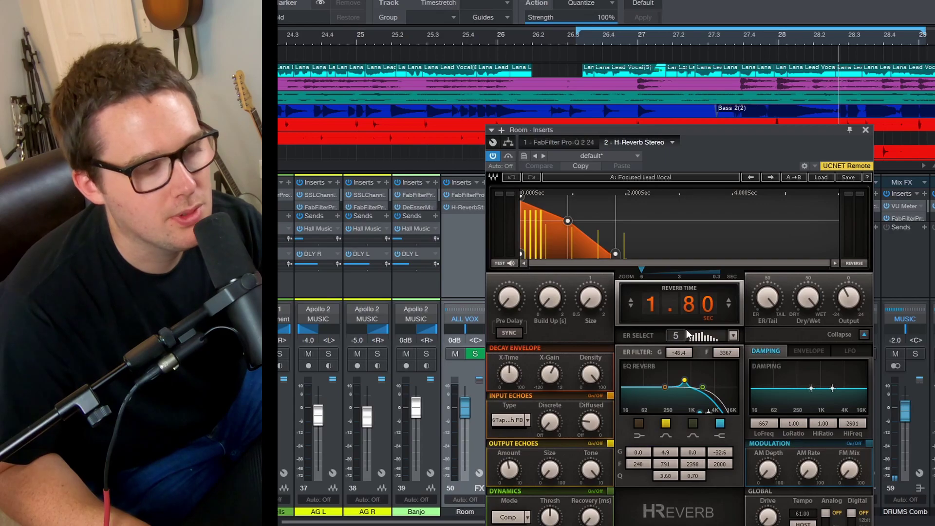
pyautogui.click(866, 129)
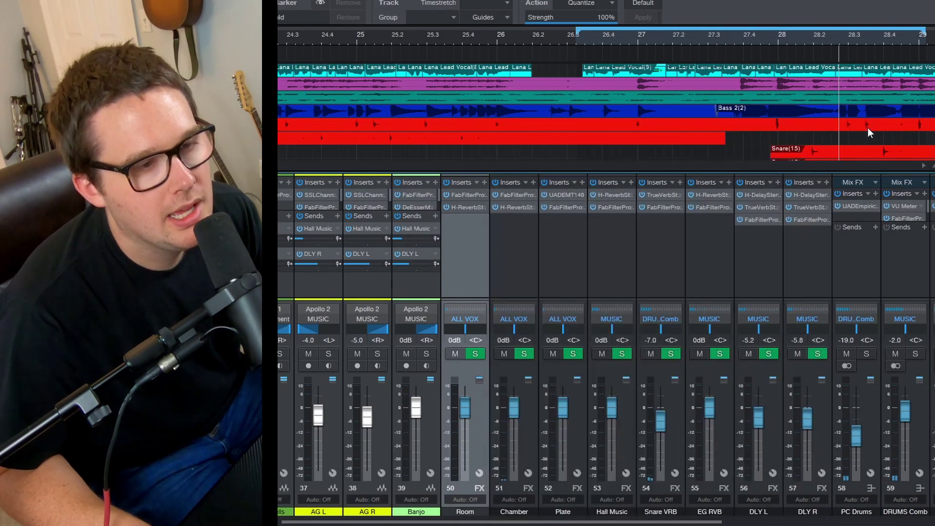
# - Select the Chamber reverb channel, view its H-Reverb, and close it
pyautogui.click(520, 257)
pyautogui.click(466, 250)
pyautogui.click(521, 261)
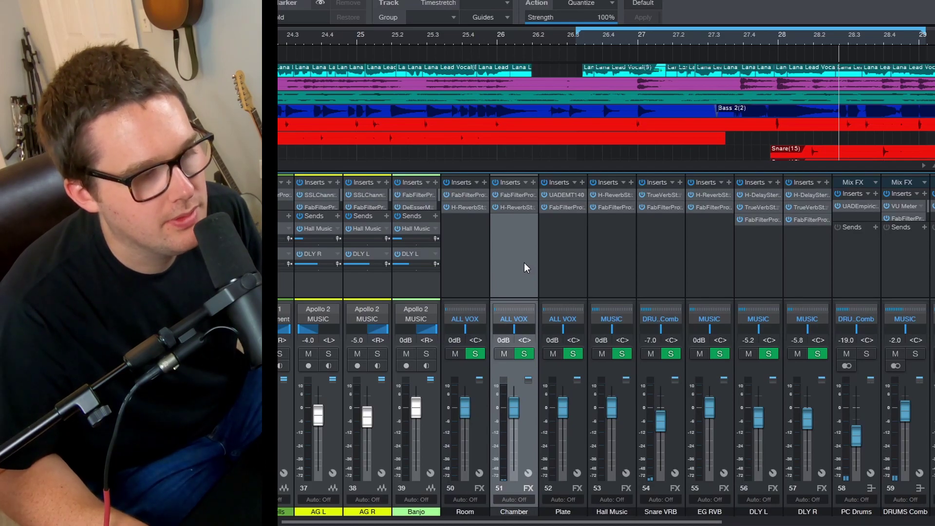
pyautogui.click(520, 203)
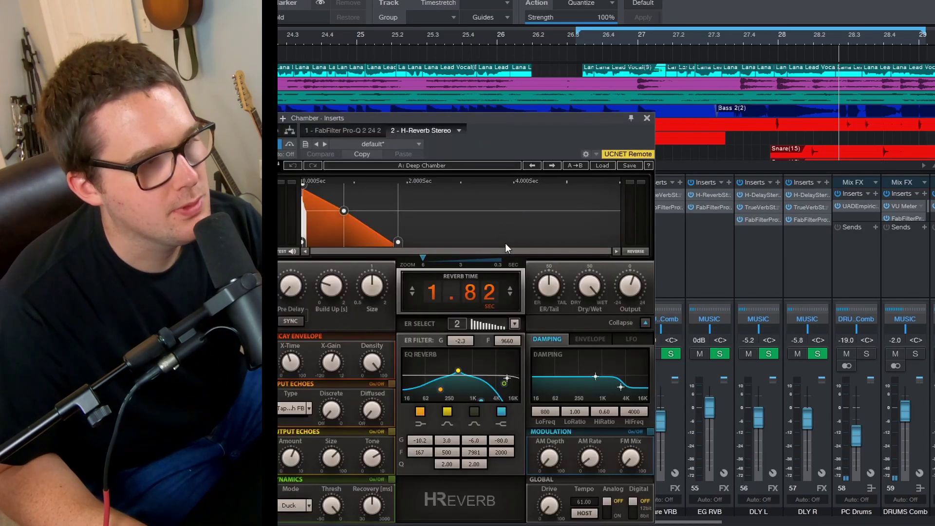
pyautogui.click(646, 119)
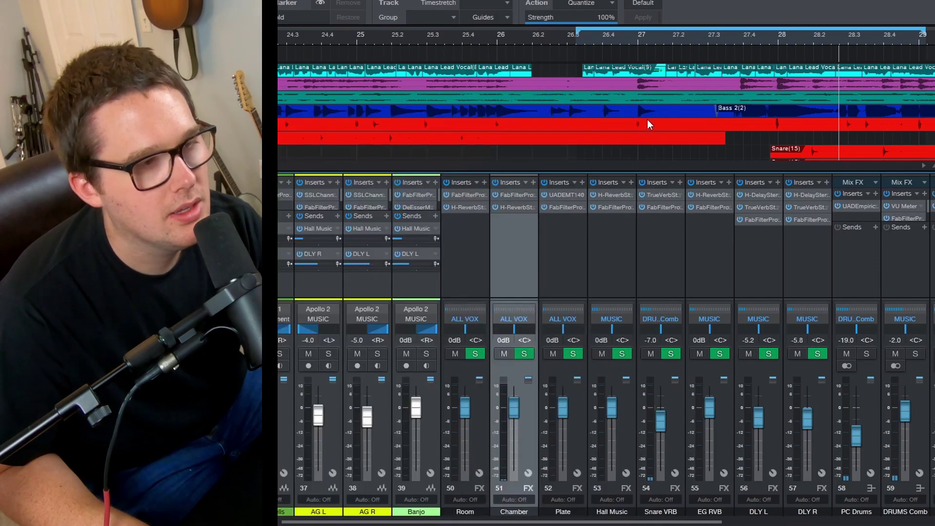
# - View and close the Plate channel's UAD EMT 140, then change how the returns are soloed
pyautogui.click(566, 209)
pyautogui.click(571, 193)
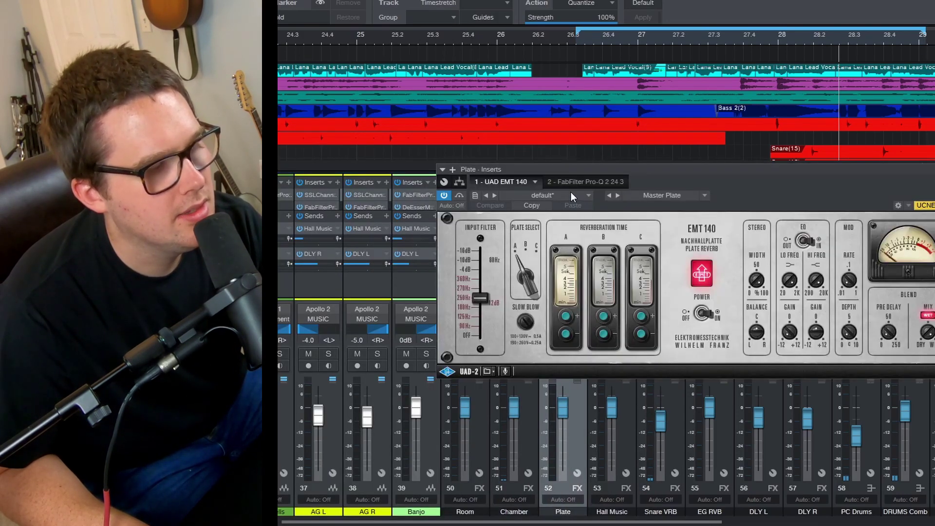
pyautogui.moveTo(605, 169); pyautogui.dragTo(484, 214)
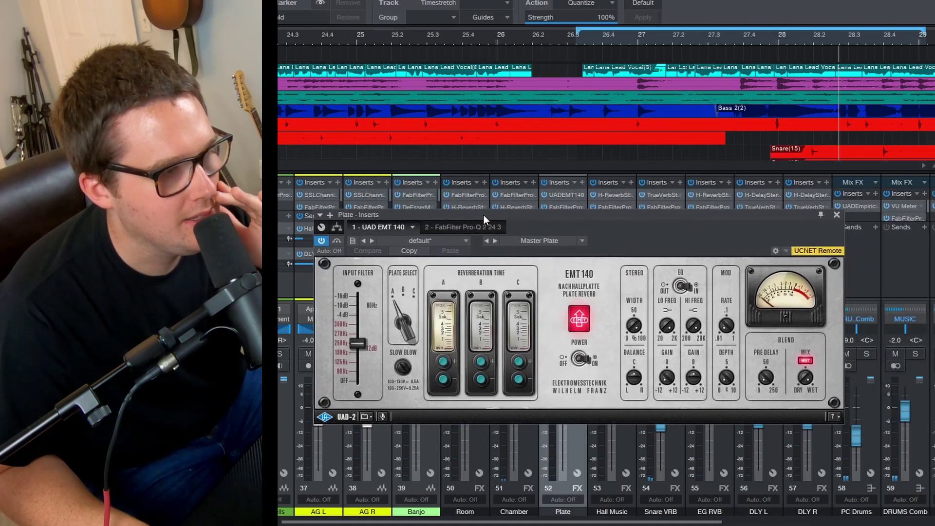
pyautogui.click(837, 215)
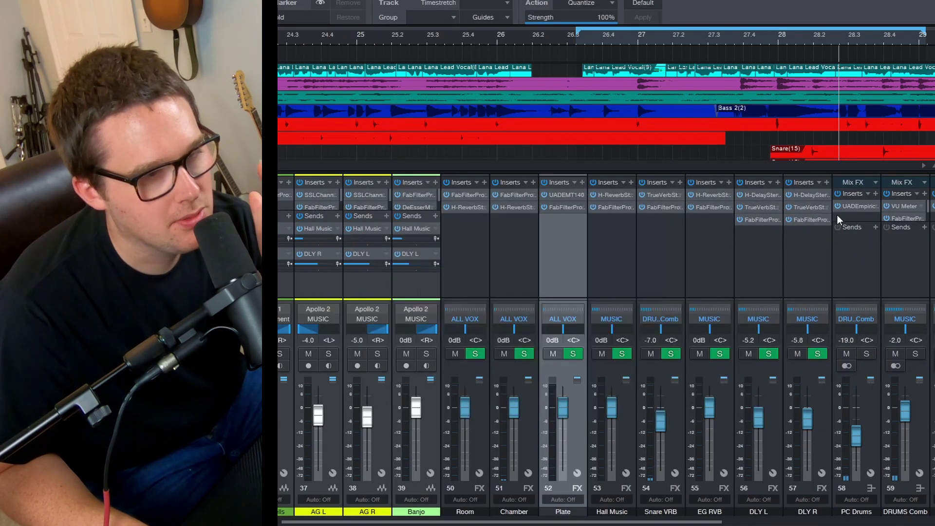
pyautogui.click(472, 355)
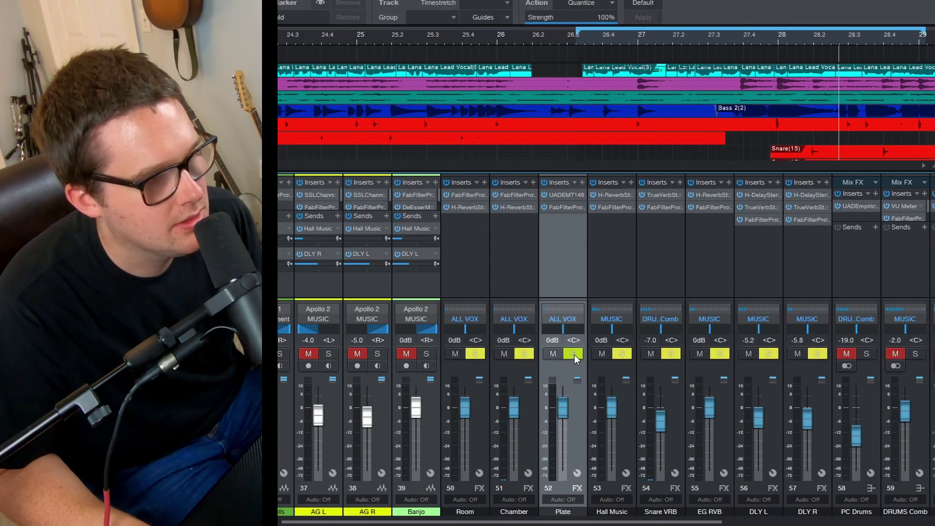
pyautogui.click(579, 40)
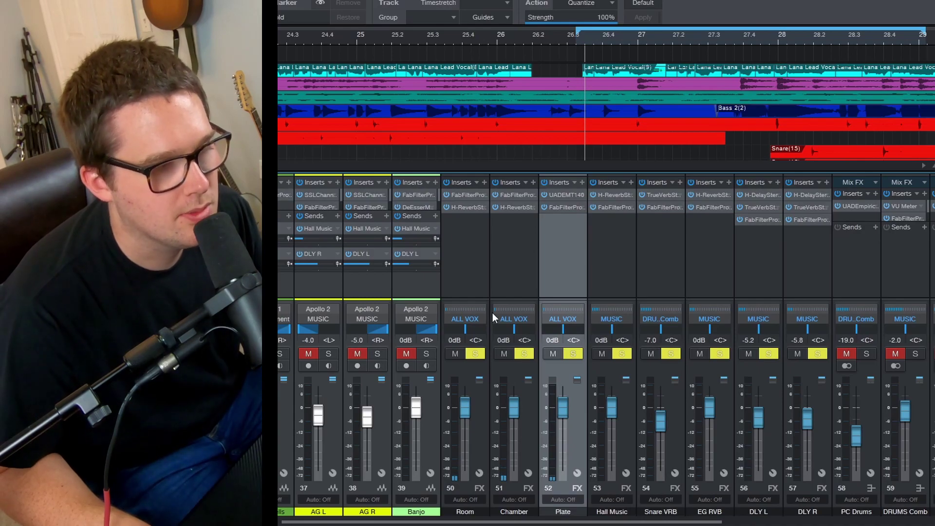
pyautogui.click(474, 354)
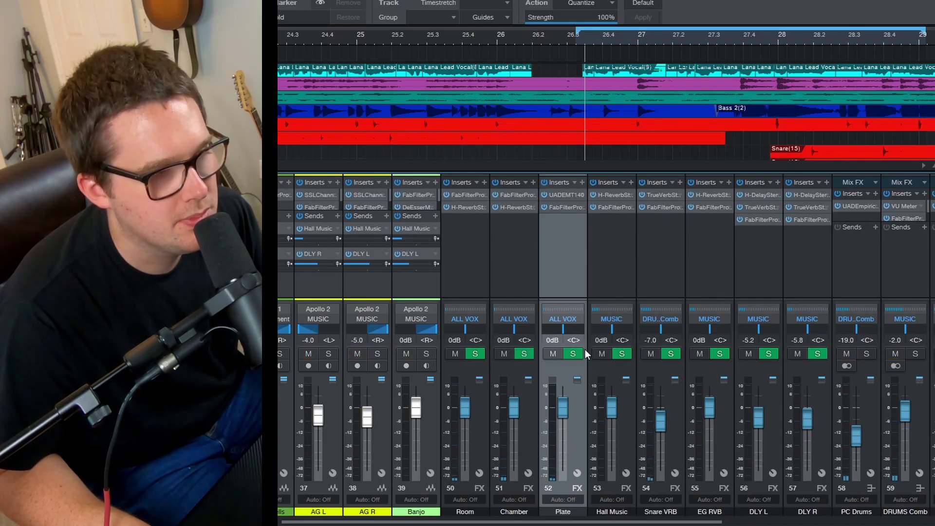
pyautogui.click(575, 356)
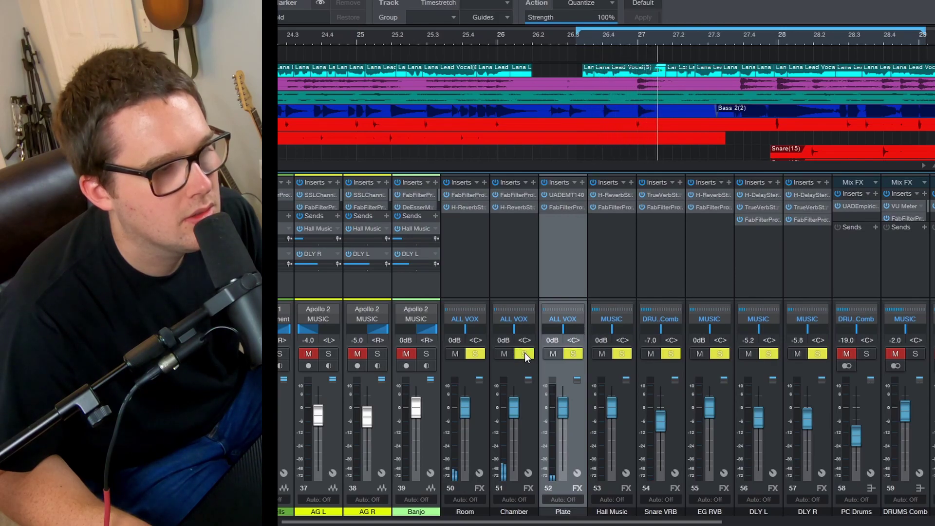
pyautogui.click(575, 355)
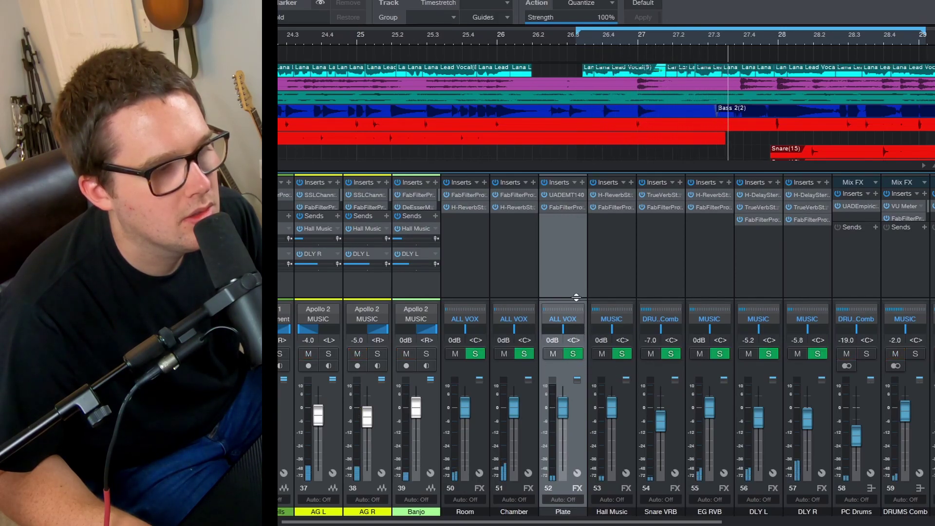
pyautogui.moveTo(598, 523); pyautogui.dragTo(646, 523)
pyautogui.click(554, 289)
# - Step the channel selection through the returns, from EG RVB to Hall Music
pyautogui.click(596, 266)
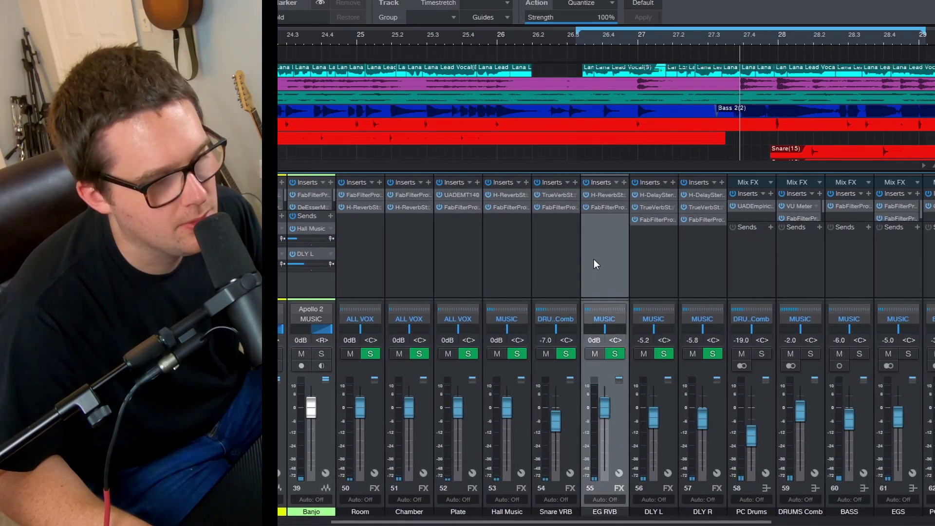
pyautogui.click(654, 265)
pyautogui.press('Right')
pyautogui.click(499, 278)
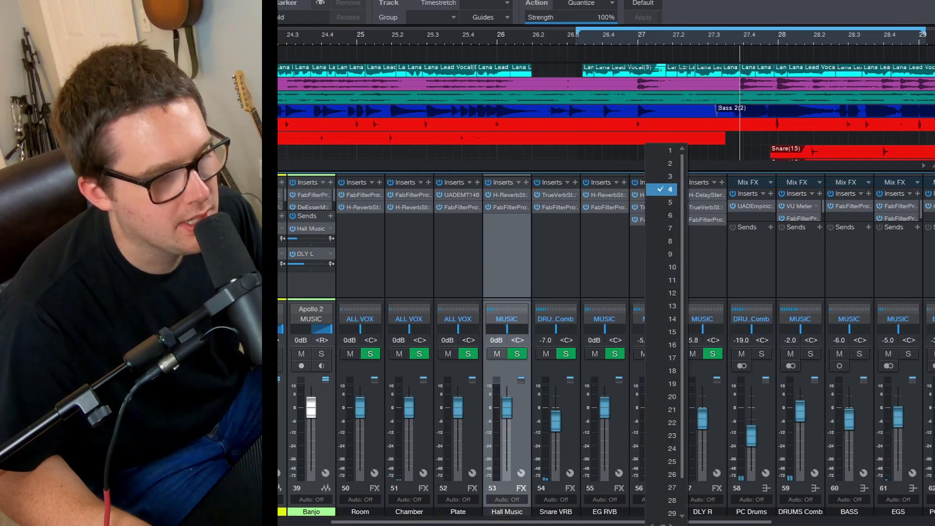
# - Select the EG SOLO channel to show its tracks, and enlarge the insert area
pyautogui.moveTo(567, 524); pyautogui.dragTo(761, 520)
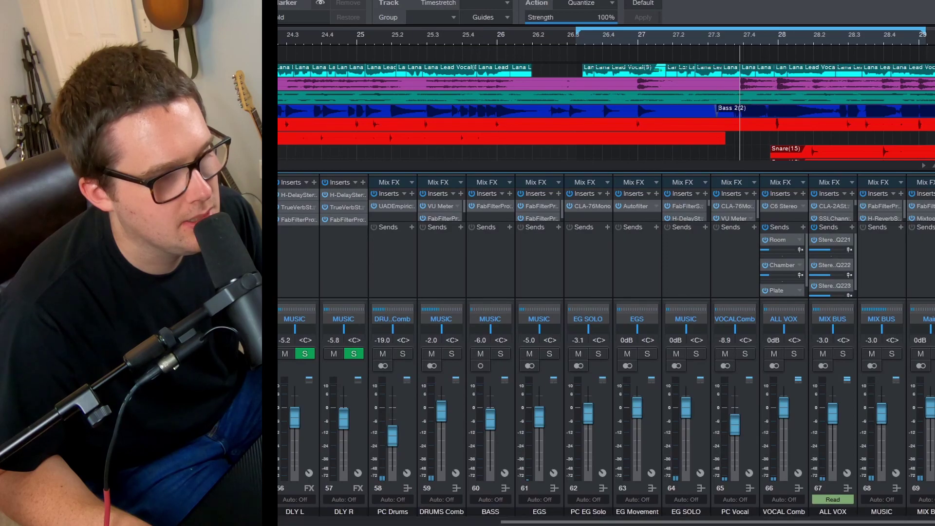
pyautogui.click(682, 222)
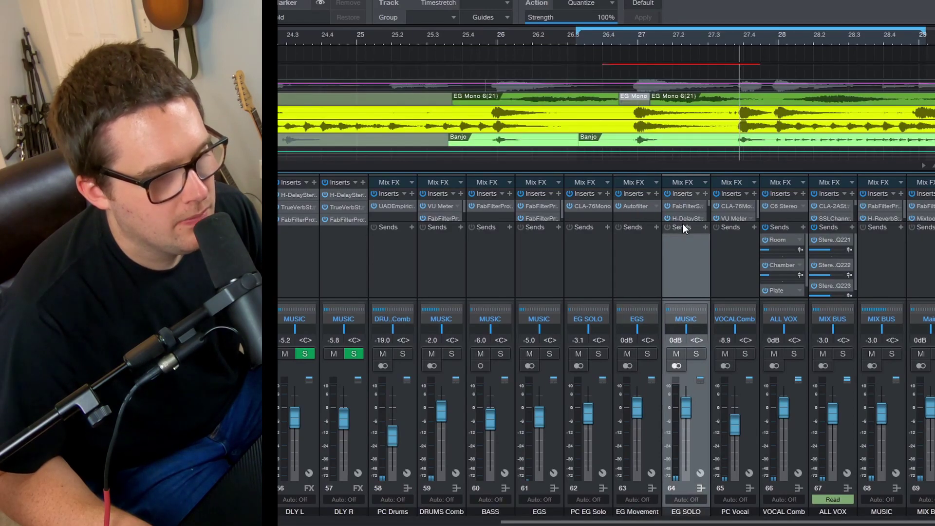
pyautogui.moveTo(689, 224); pyautogui.dragTo(690, 249)
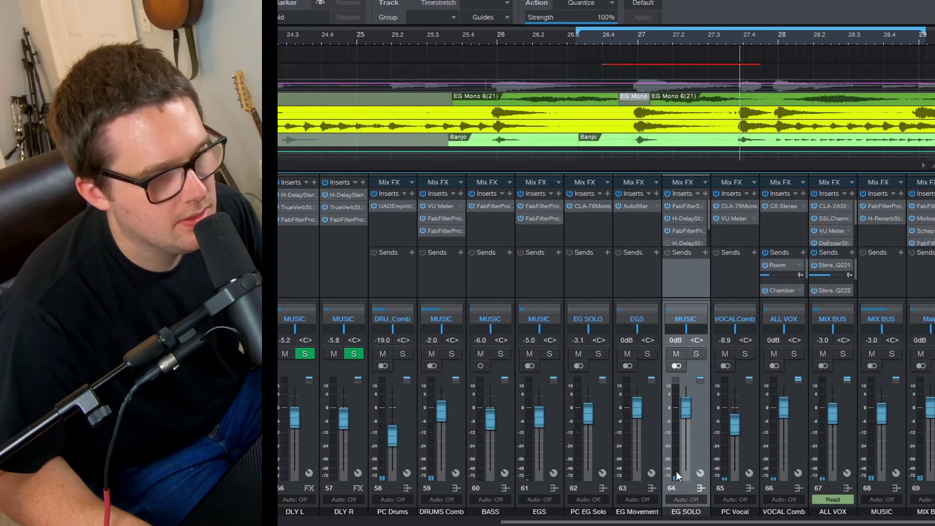
pyautogui.hscroll(-10, 500, 484)
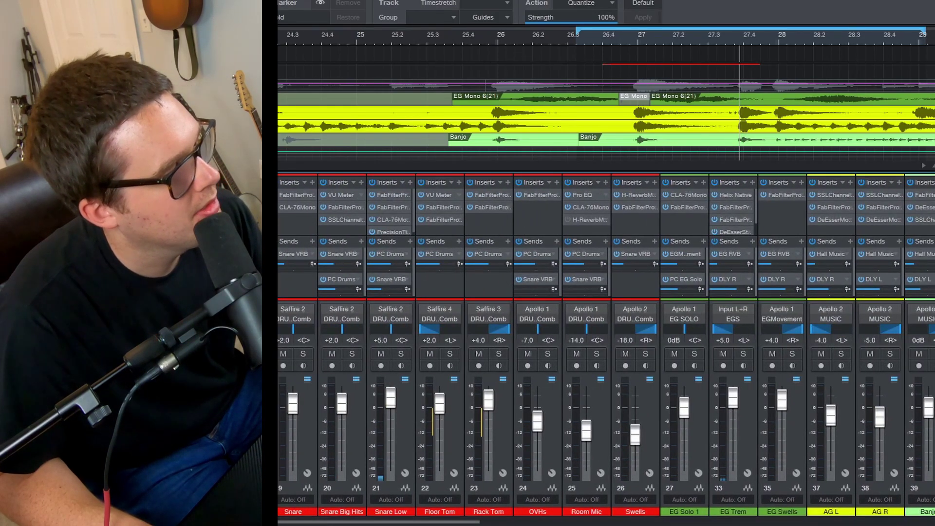
pyautogui.moveTo(689, 235); pyautogui.dragTo(688, 269)
pyautogui.scroll(5, 607, 110)
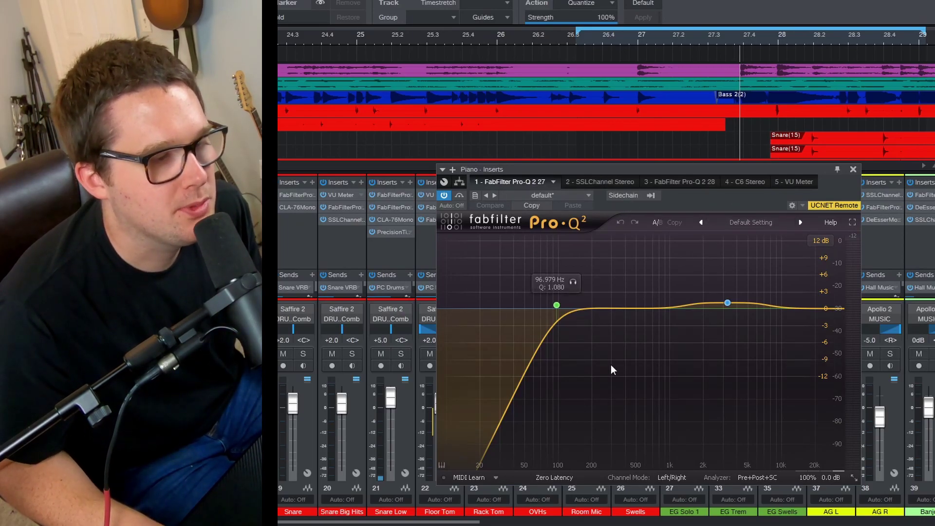
# - View the Piano's SSL channel strip insert
pyautogui.click(597, 179)
# - Browse the Piano's second Pro-Q 2, C6 compressor and VU meter, soloing the Piano
pyautogui.moveTo(595, 172); pyautogui.dragTo(598, 79)
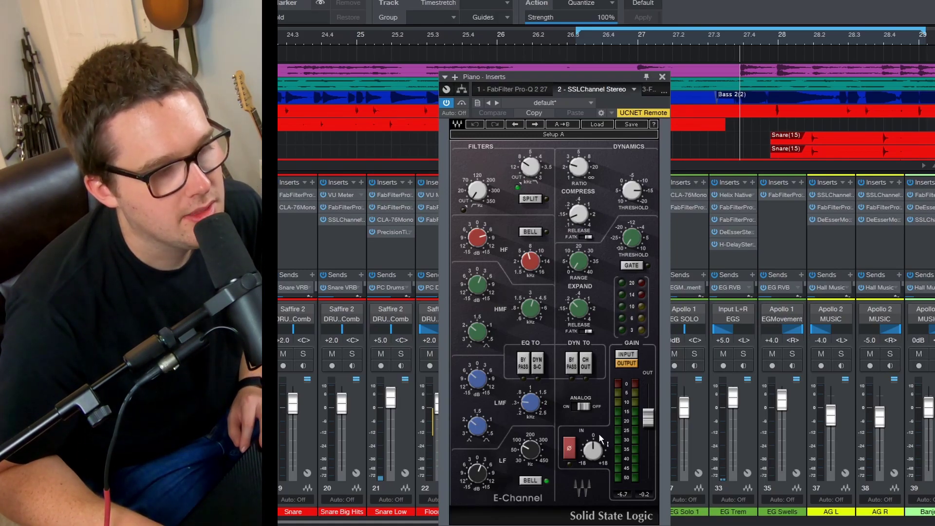
pyautogui.click(650, 90)
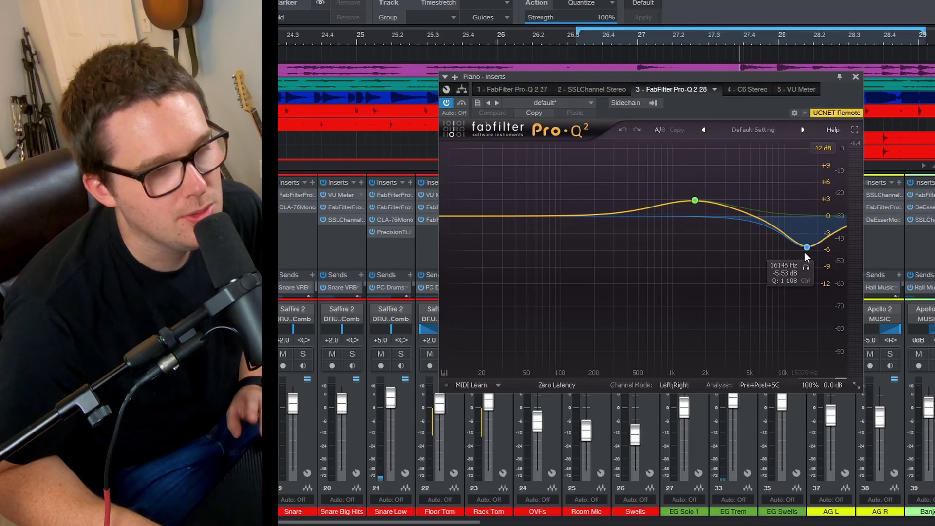
pyautogui.moveTo(695, 201)
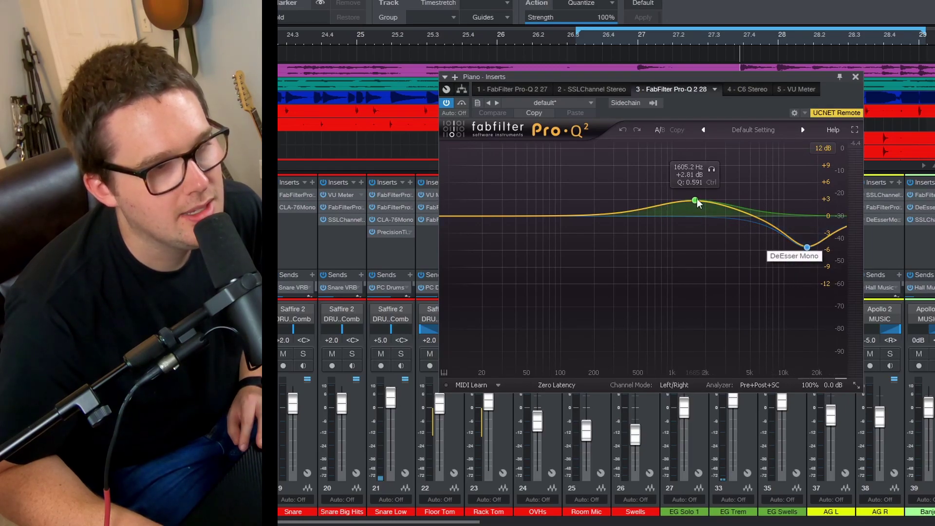
pyautogui.click(759, 90)
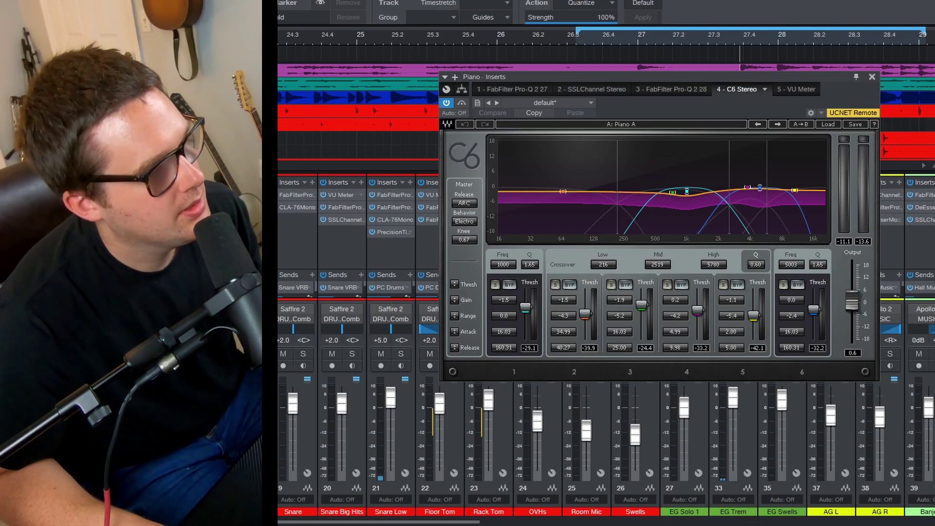
pyautogui.hotkey('shift', 'm')
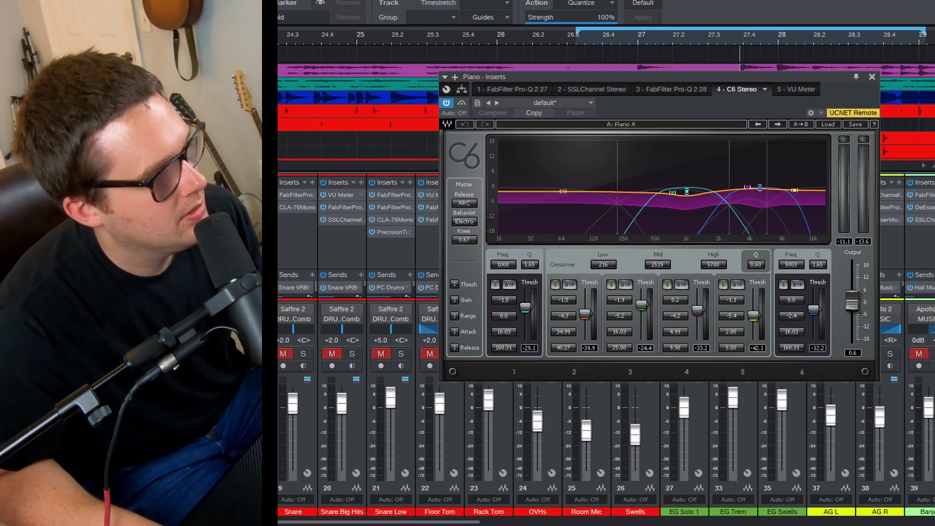
pyautogui.click(797, 90)
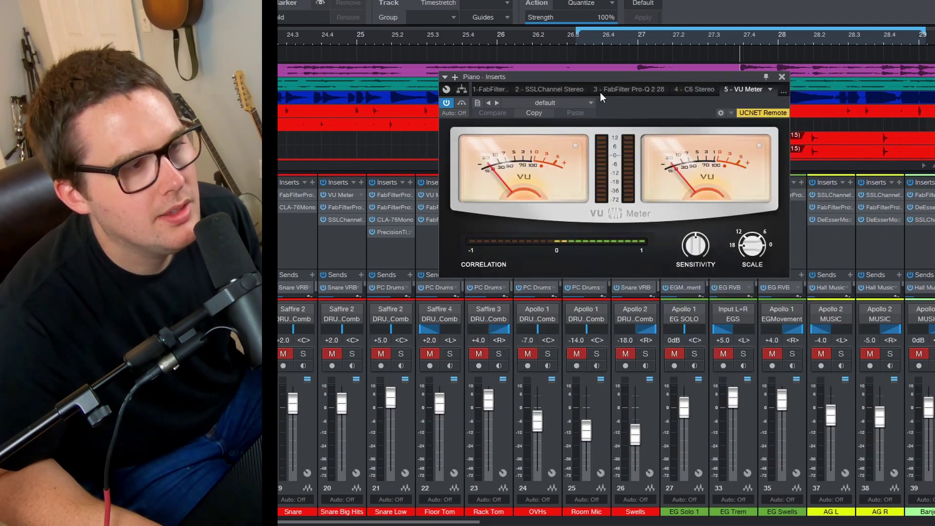
pyautogui.click(691, 90)
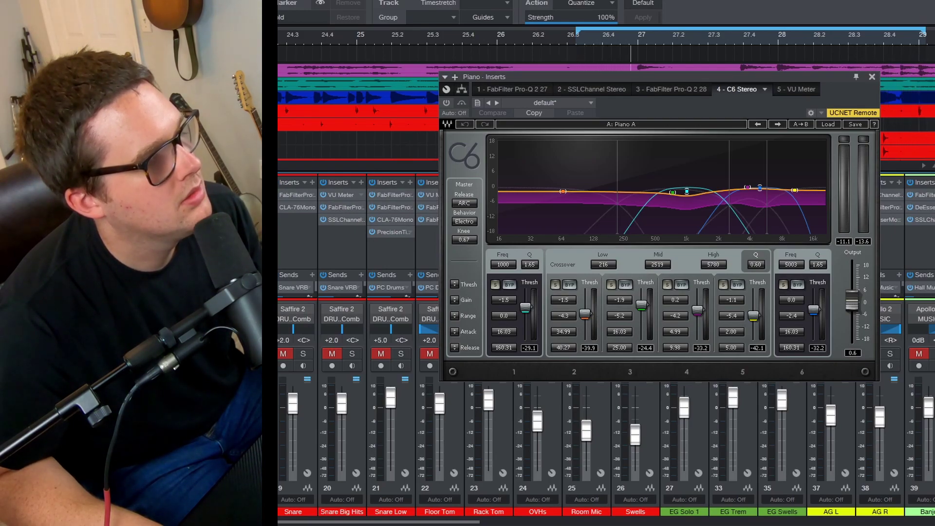
# - Audition the soloed Piano, then unsolo it and replay the full mix from earlier
pyautogui.press('space')
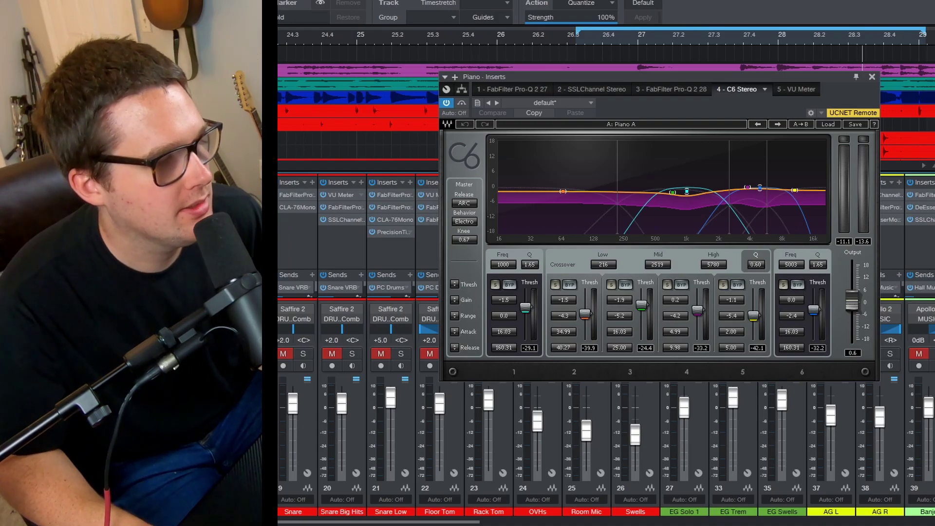
pyautogui.press('s')
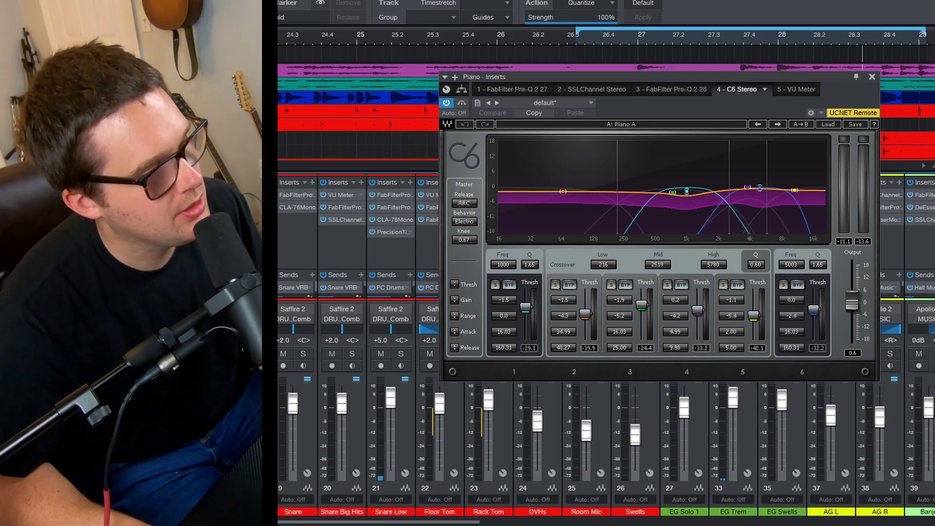
pyautogui.click(577, 40)
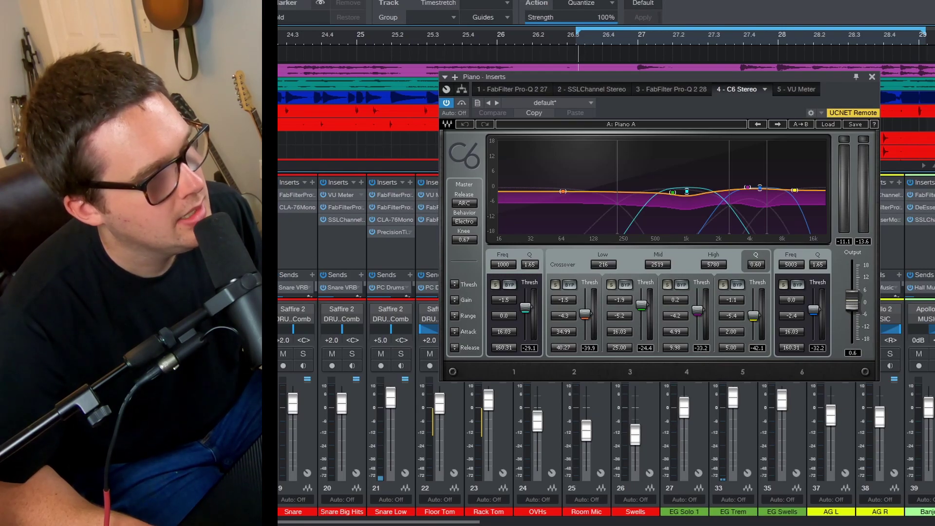
pyautogui.press('space')
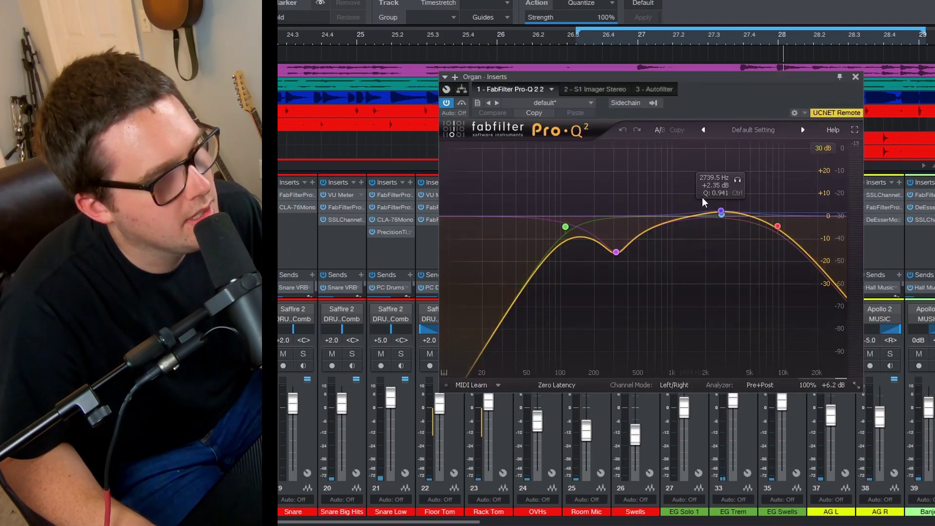
# - View the Organ's S1 Imager and Autofilter inserts, then solo the Organ track
pyautogui.click(594, 93)
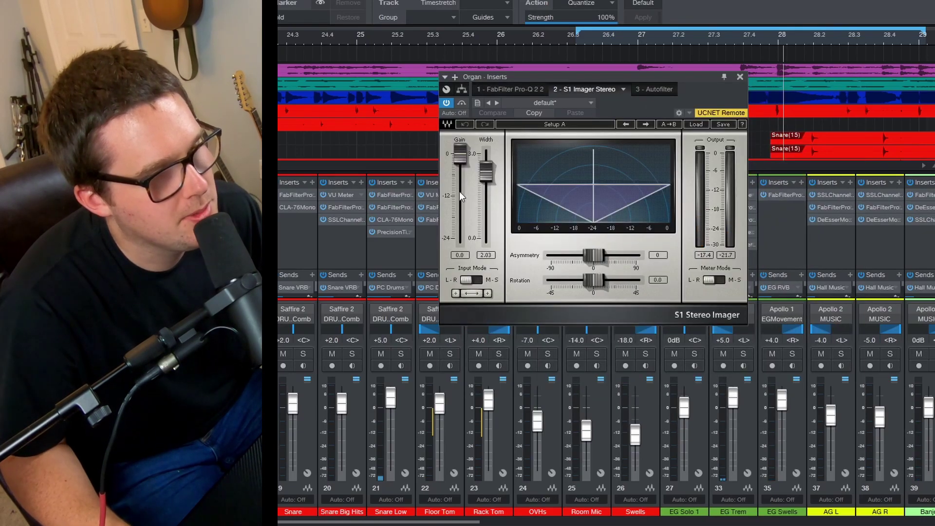
pyautogui.click(653, 89)
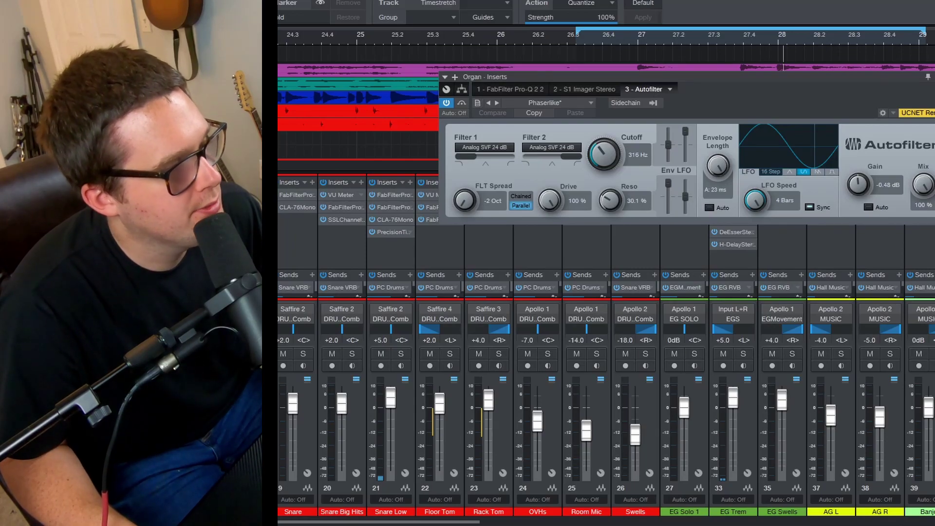
pyautogui.press('s')
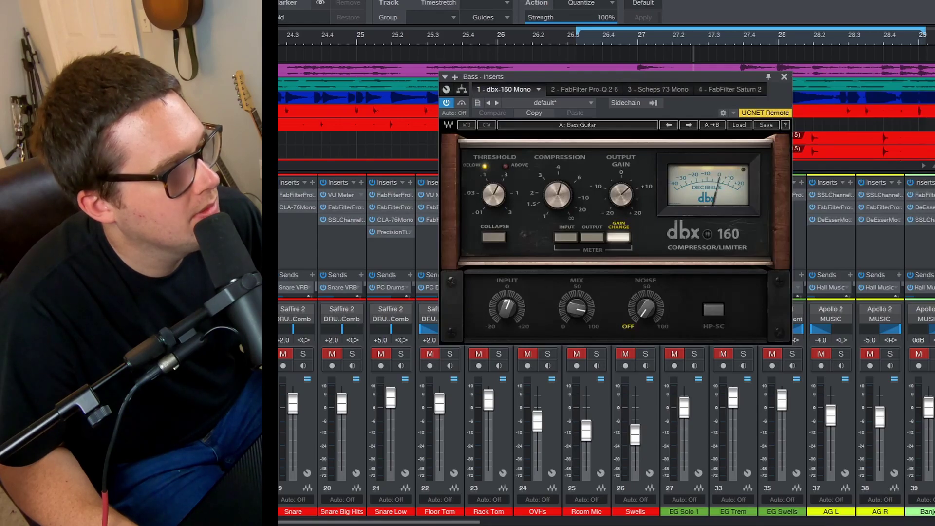
# - Solo the bass and turn up the mix amount on its dbx-160 compressor
pyautogui.press('s')
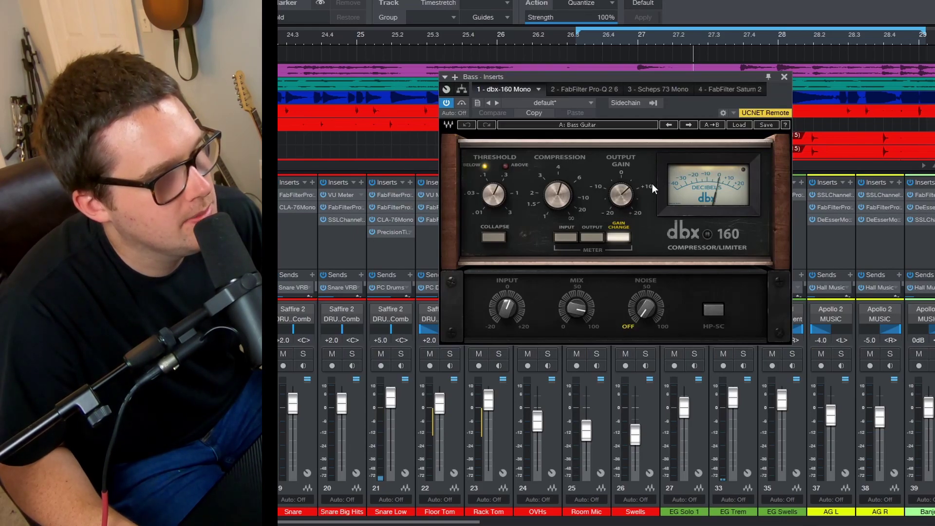
pyautogui.press('s')
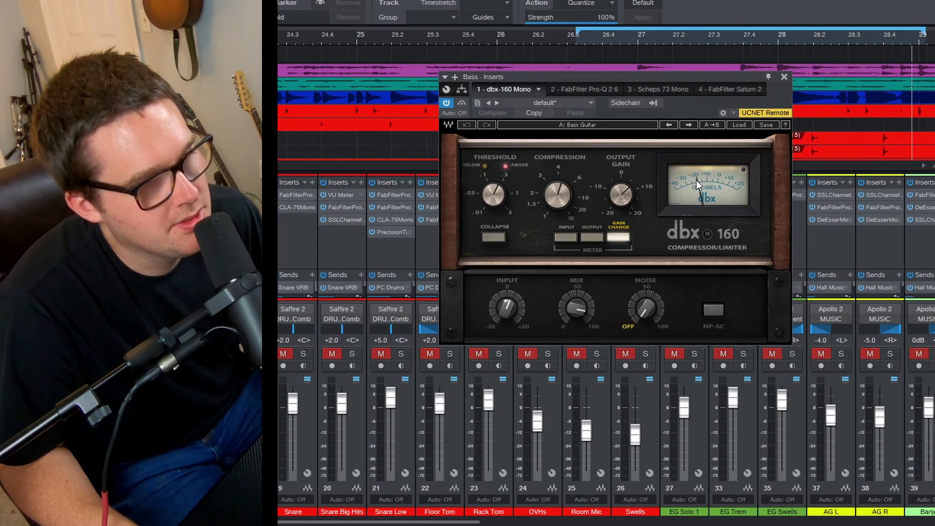
pyautogui.click(578, 91)
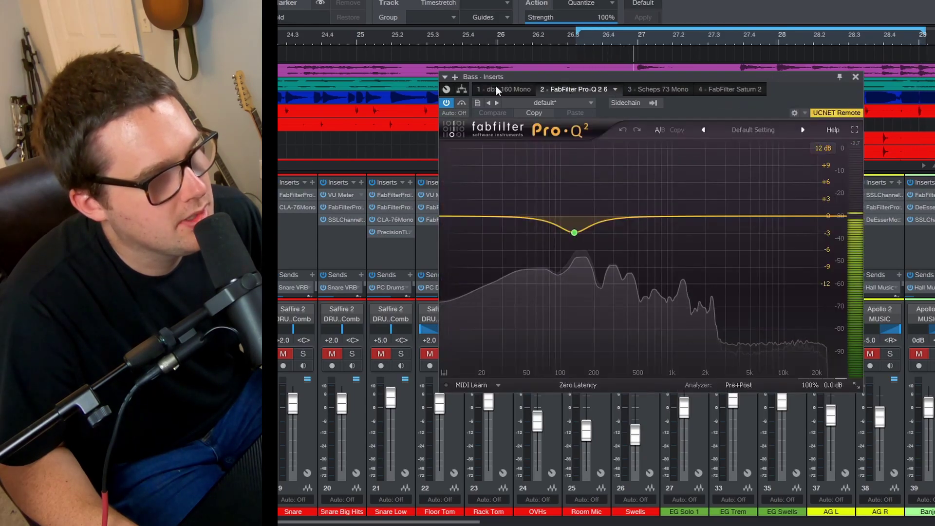
pyautogui.click(497, 89)
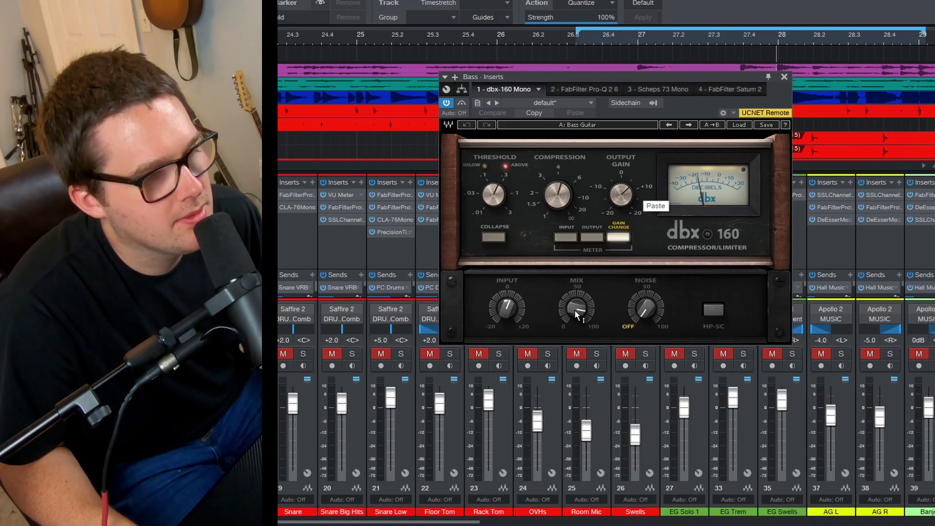
pyautogui.moveTo(575, 311); pyautogui.dragTo(570, 274)
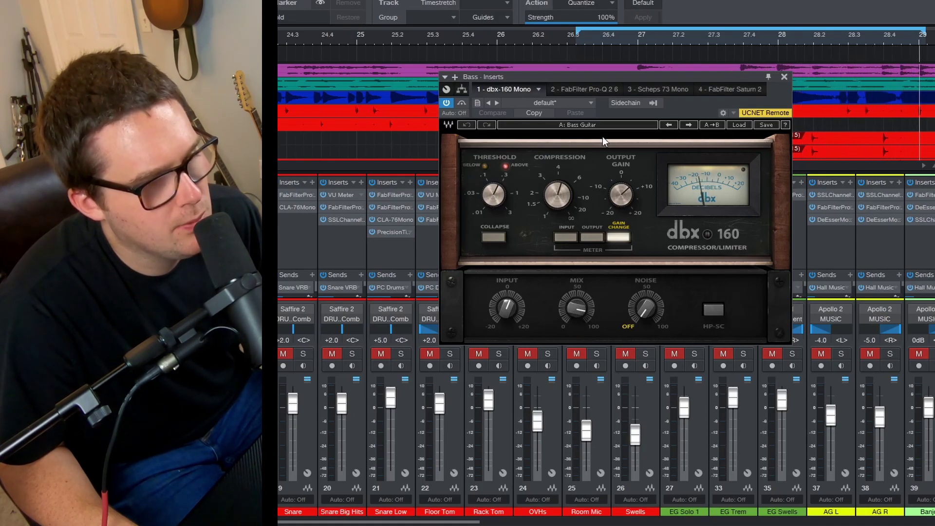
# - Review the bass's Pro-Q 2 and Scheps 73, then bring up FabFilter Saturn 2
pyautogui.click(600, 92)
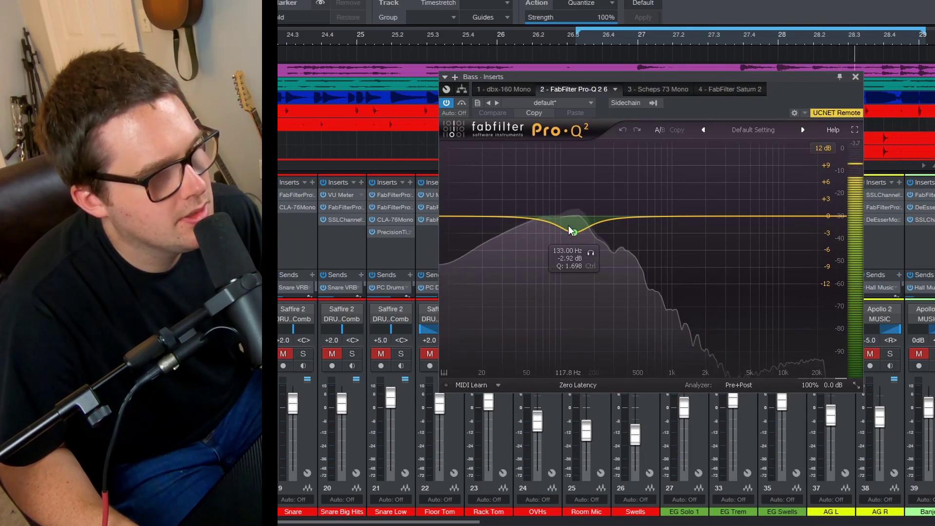
pyautogui.click(639, 90)
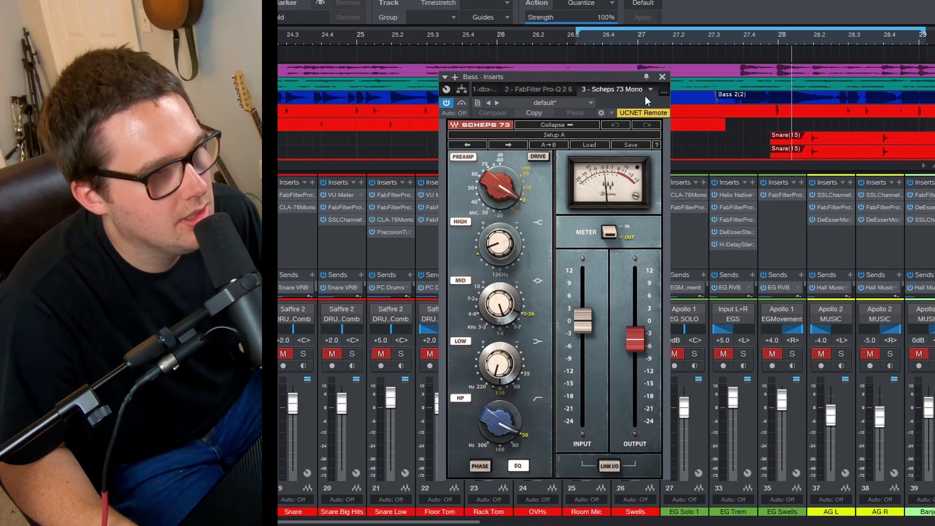
pyautogui.click(661, 89)
pyautogui.click(647, 148)
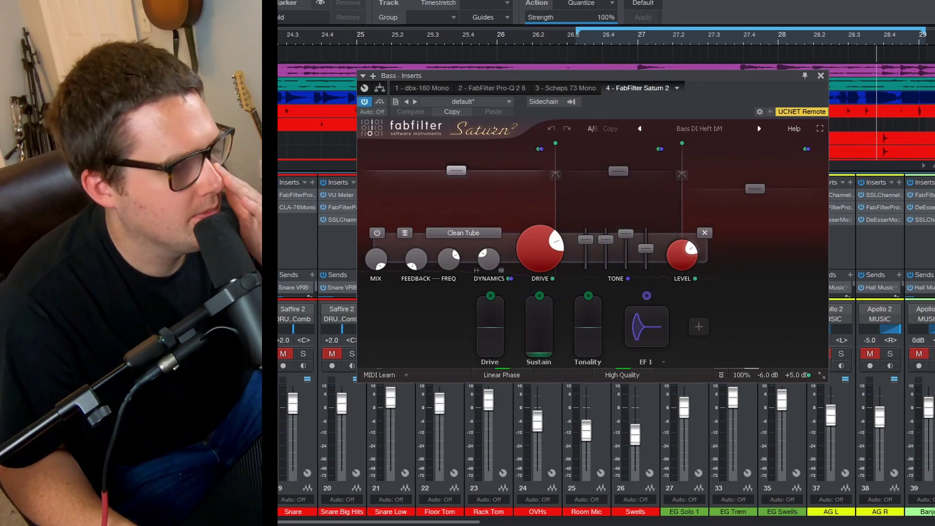
# - Switch to the Kick Drum inserts, clear the solo, and open the Pro-G insert's options
pyautogui.press('Up')
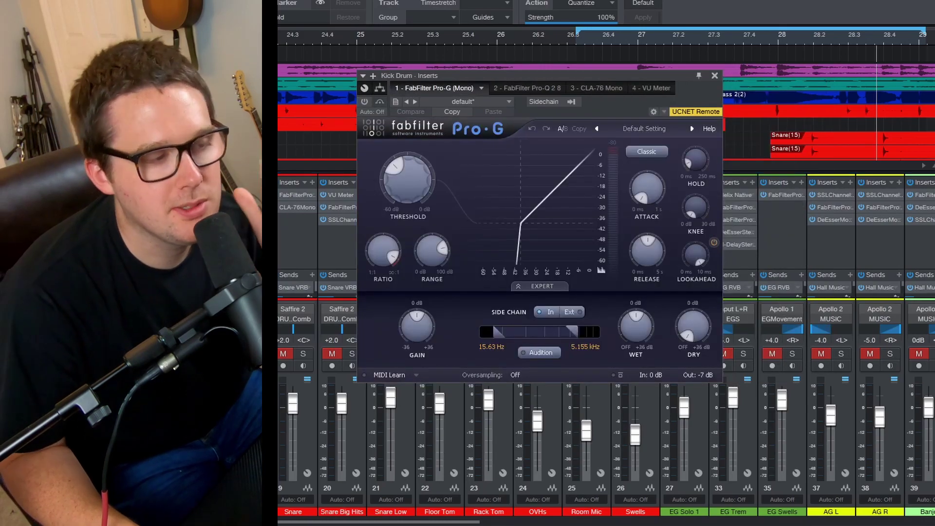
pyautogui.hotkey('shift', 's')
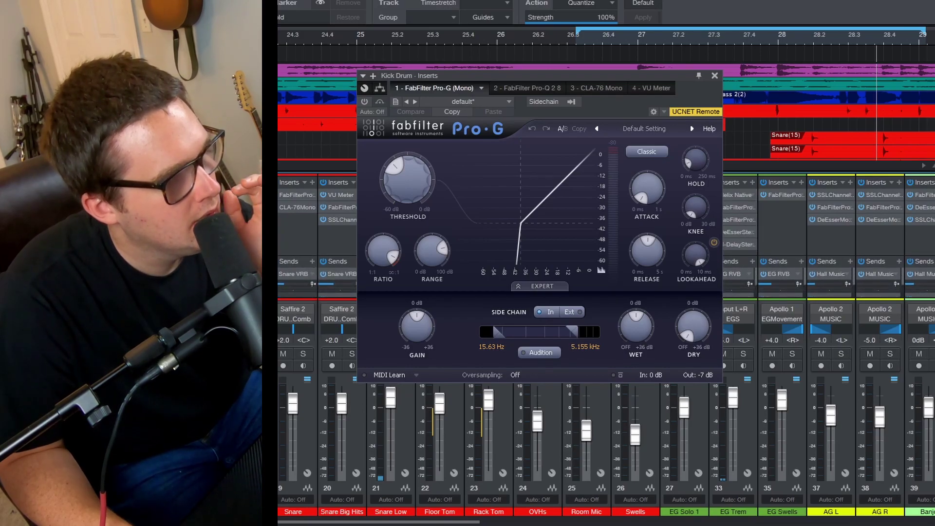
pyautogui.click(714, 76)
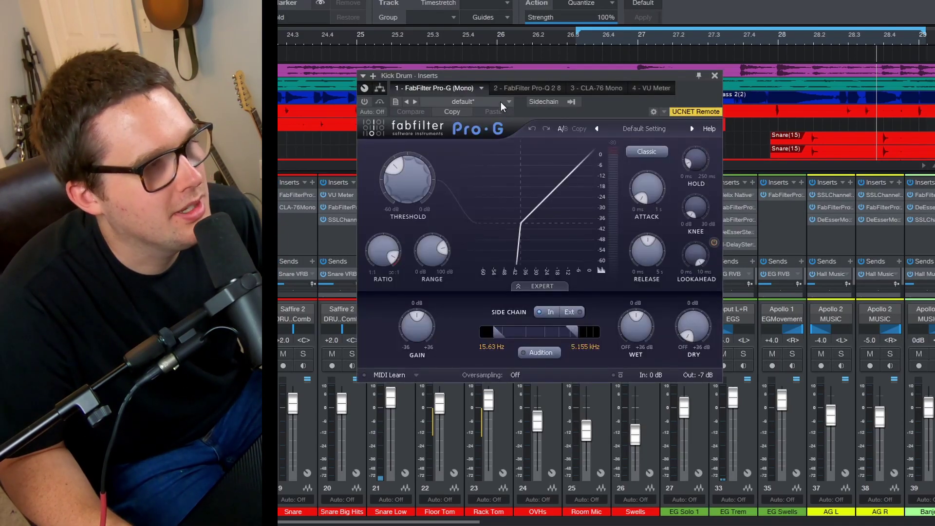
pyautogui.click(482, 89)
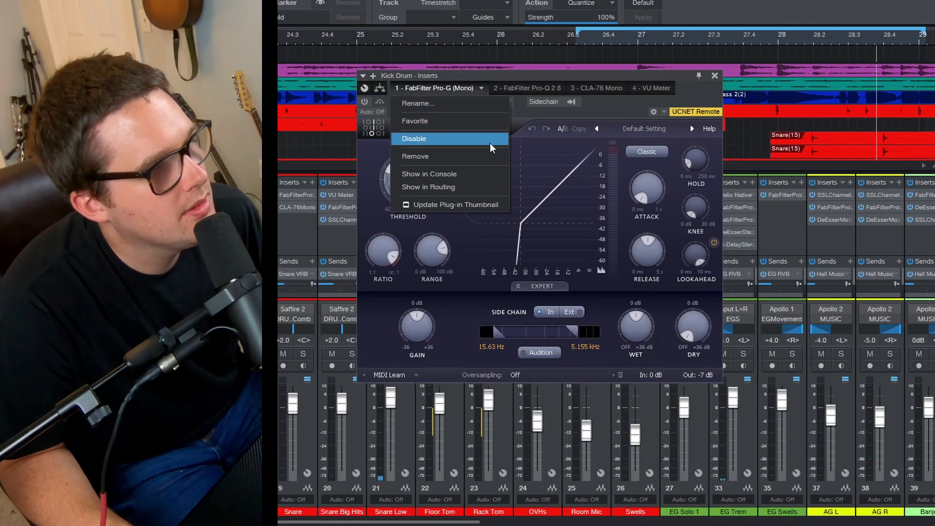
# - Choose Remove for the Kick Drum's Pro-G gate insert
pyautogui.click(493, 157)
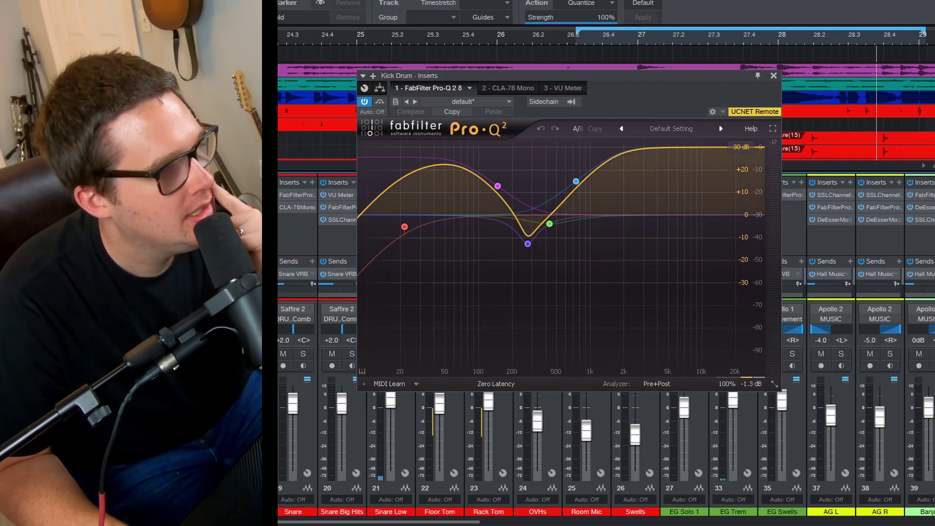
# - Check the Kick Drum's CLA-76 and VU meter, solo the kick, then stop playback
pyautogui.click(505, 89)
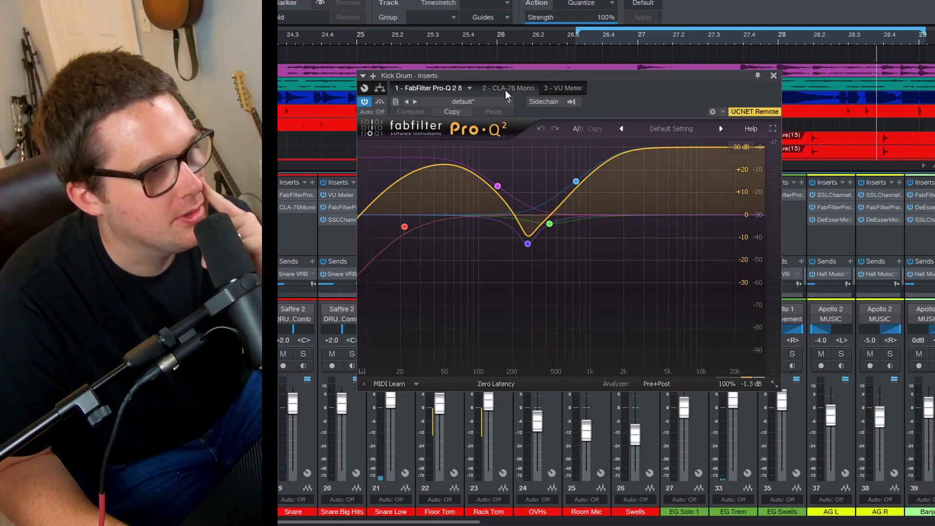
pyautogui.click(564, 89)
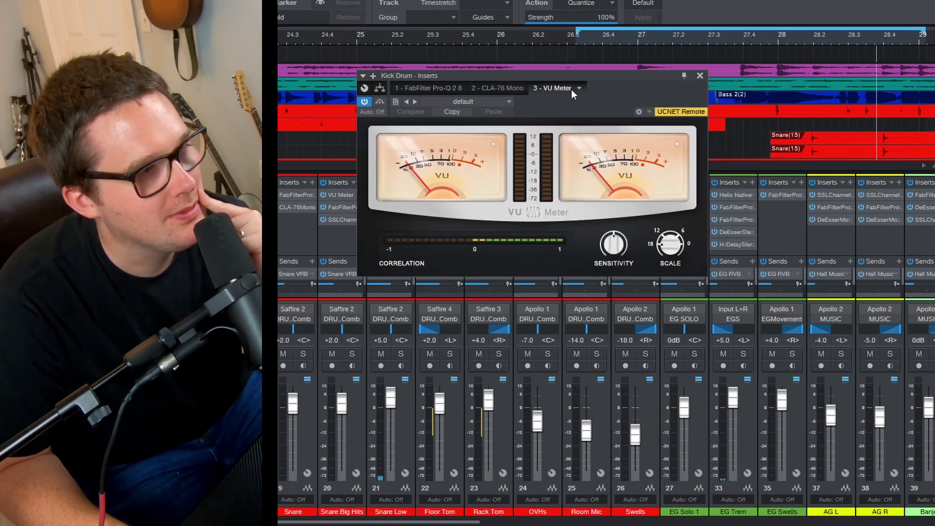
pyautogui.click(511, 90)
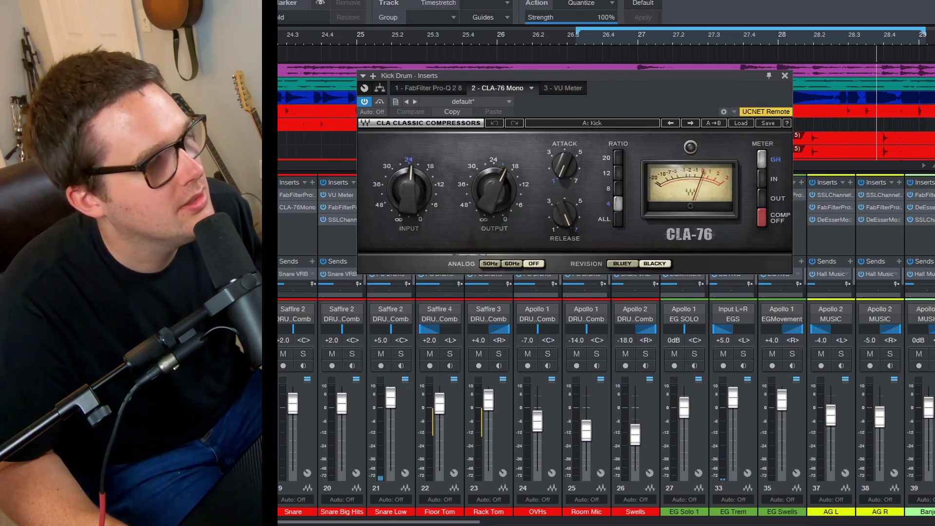
pyautogui.press('s')
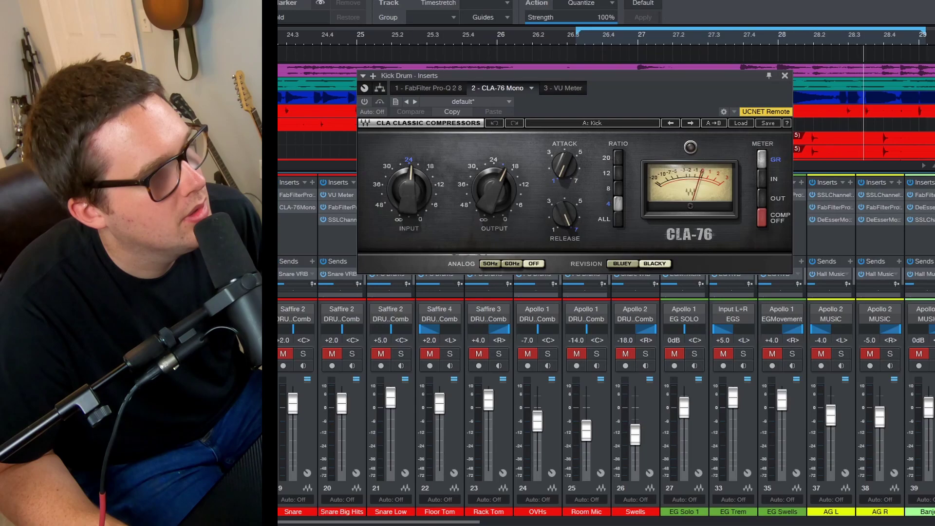
pyautogui.press('space')
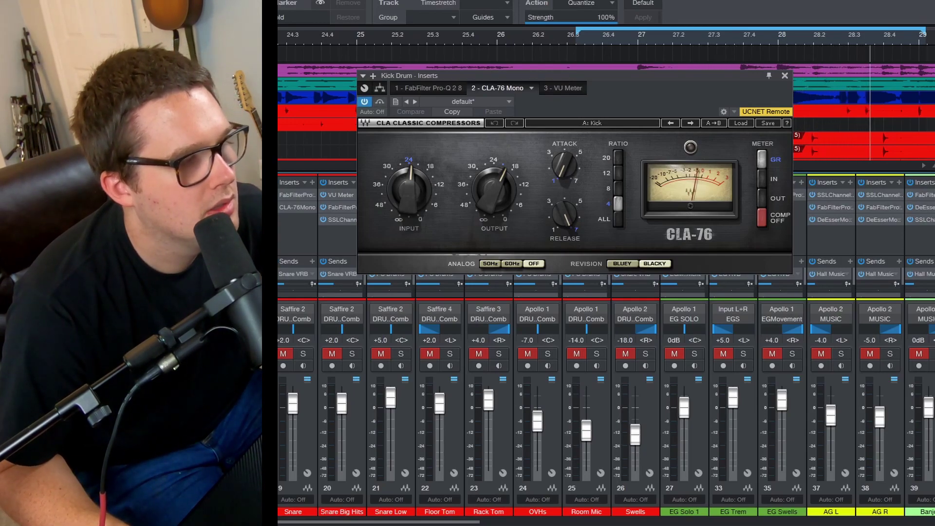
# - Open, close and reopen the Snare's Pro-Q EQ, then view its CLA-76 Mono compressor
pyautogui.click(282, 243)
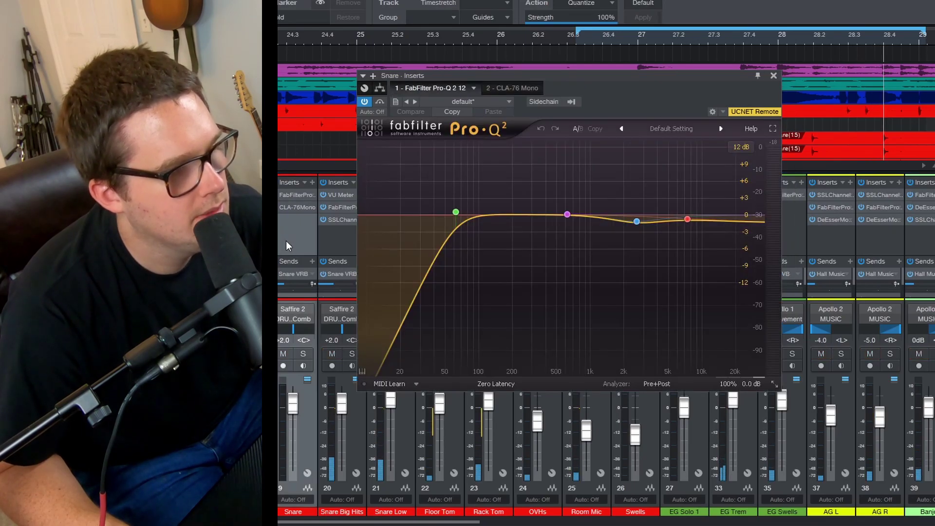
pyautogui.click(297, 194)
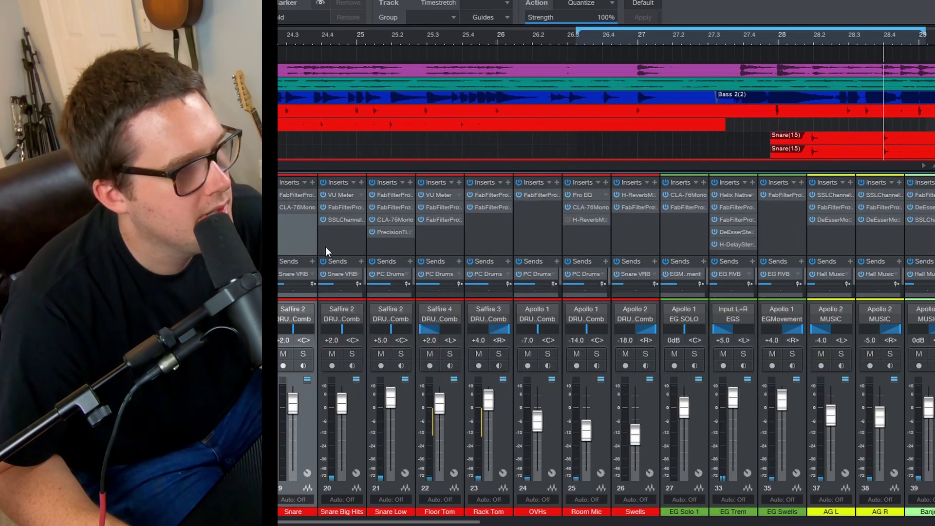
pyautogui.click(288, 197)
pyautogui.scroll(-2, 491, 33)
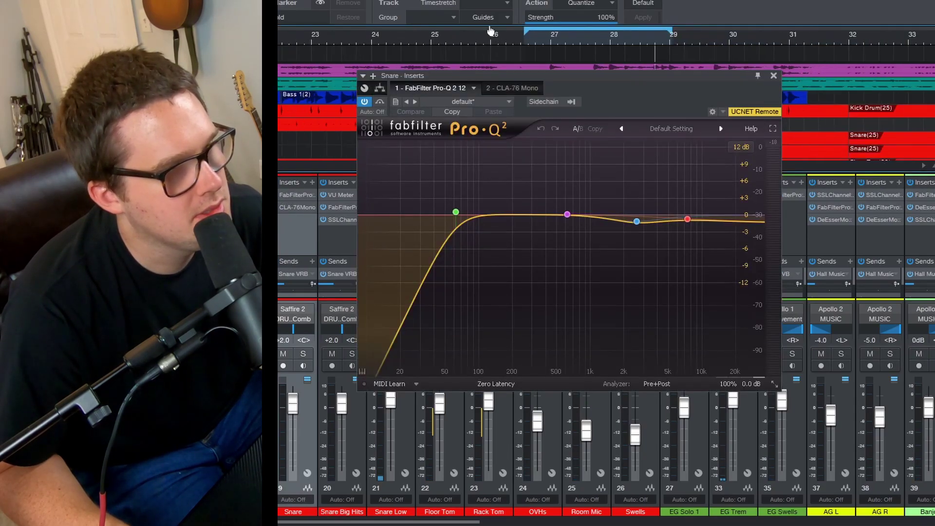
pyautogui.click(512, 88)
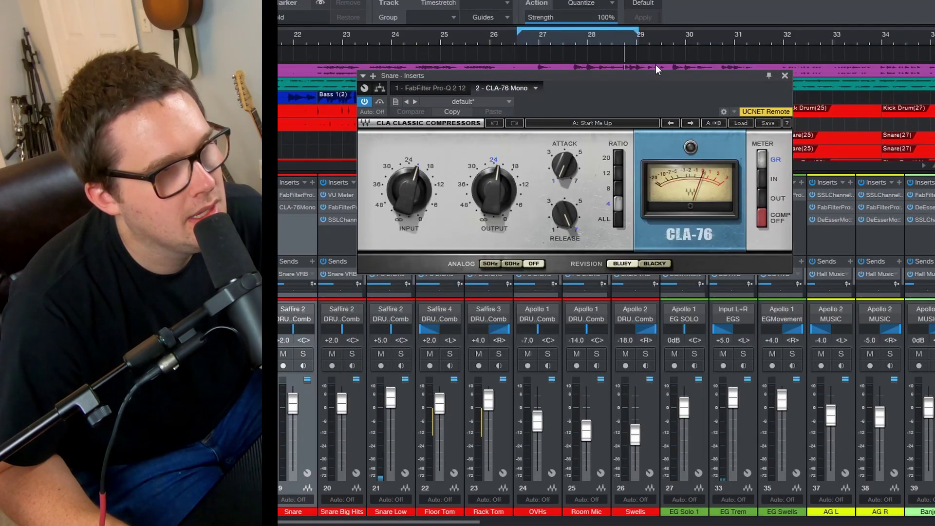
pyautogui.click(784, 77)
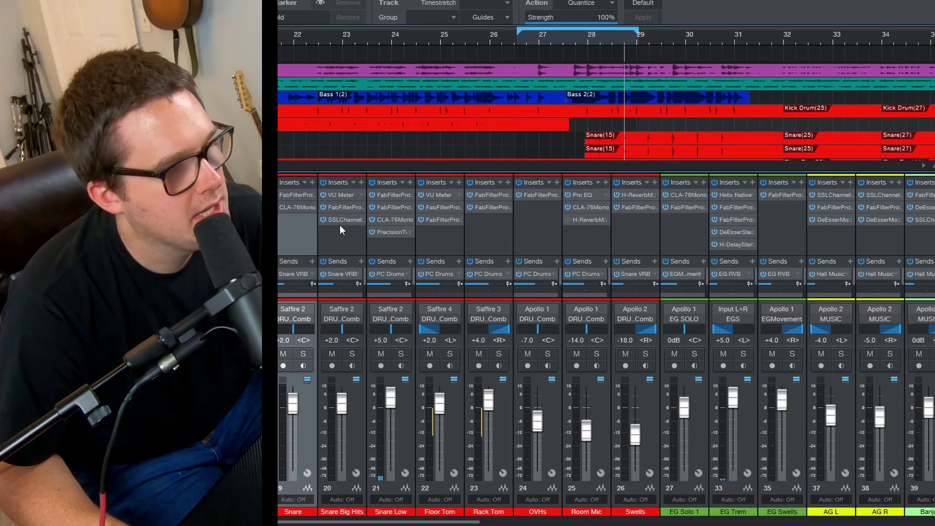
pyautogui.click(345, 215)
pyautogui.doubleClick(346, 194)
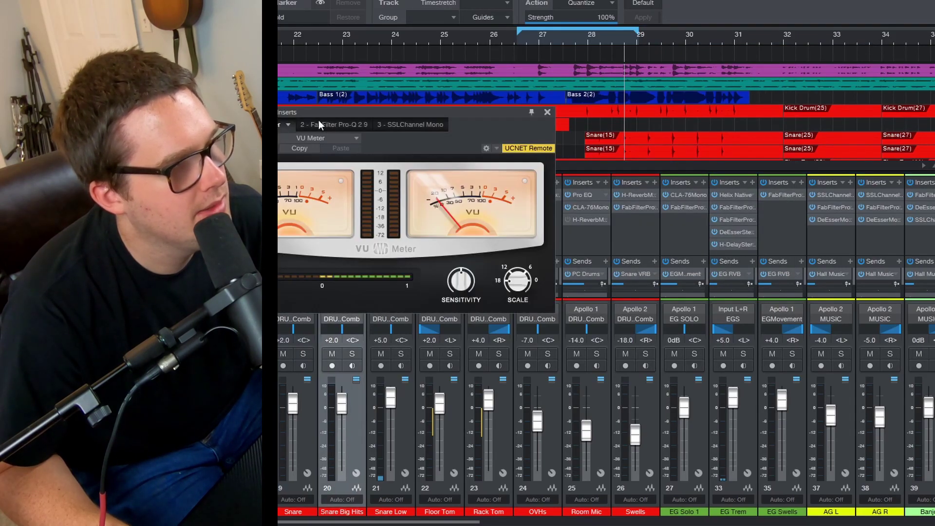
pyautogui.click(333, 125)
pyautogui.moveTo(483, 115)
pyautogui.mouseDown()
pyautogui.moveTo(658, 112)
pyautogui.moveTo(773, 134)
pyautogui.mouseUp()
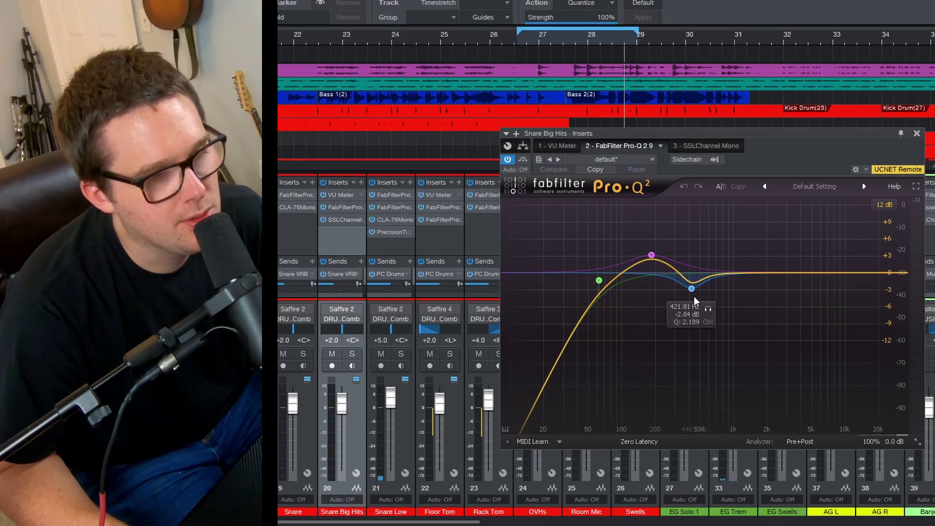
pyautogui.click(699, 145)
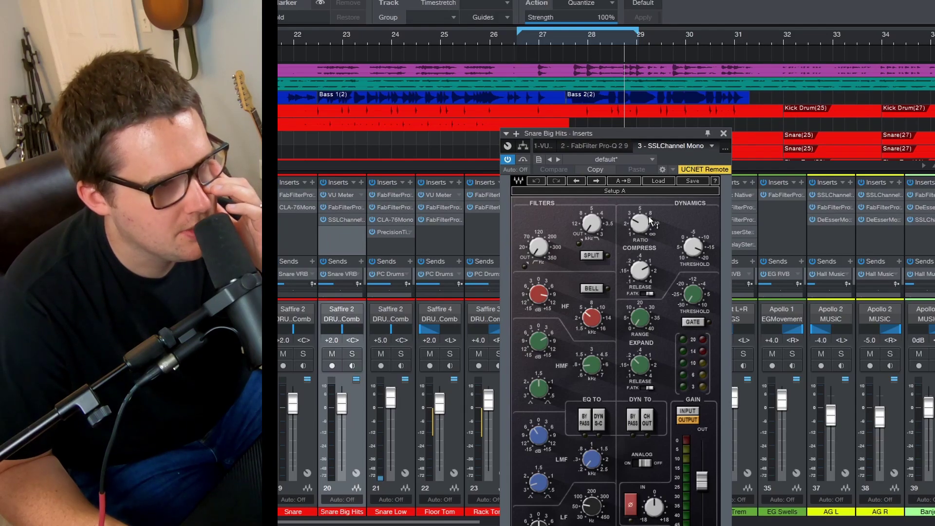
pyautogui.click(724, 134)
pyautogui.click(397, 245)
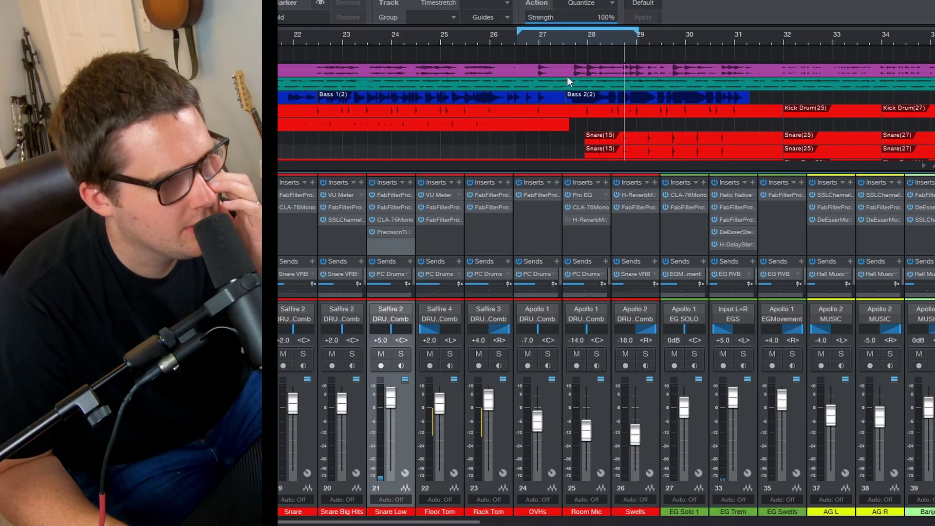
pyautogui.scroll(-2, 567, 76)
pyautogui.scroll(-2, 576, 96)
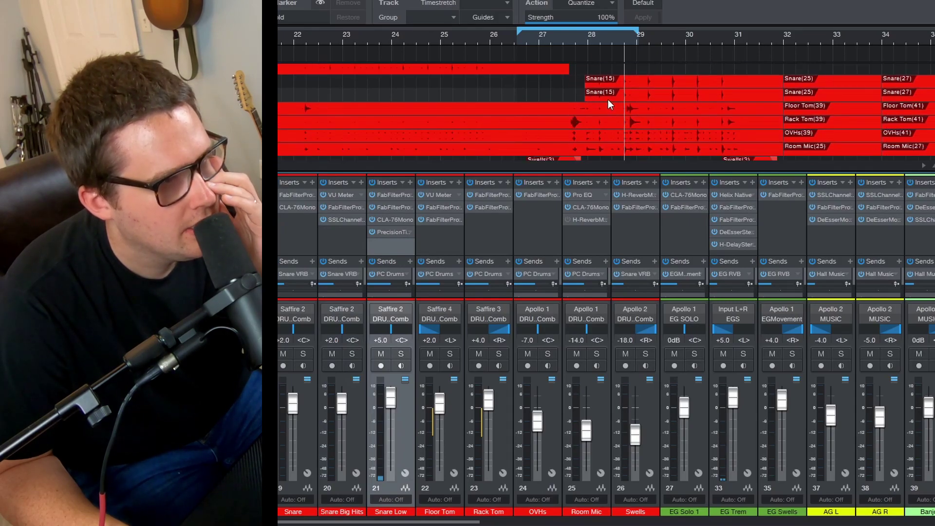
# - Zoom in around bar 28, view Snare Low's Pro-G gate and EQ, and solo Snare Low
pyautogui.moveTo(636, 38); pyautogui.dragTo(604, 96)
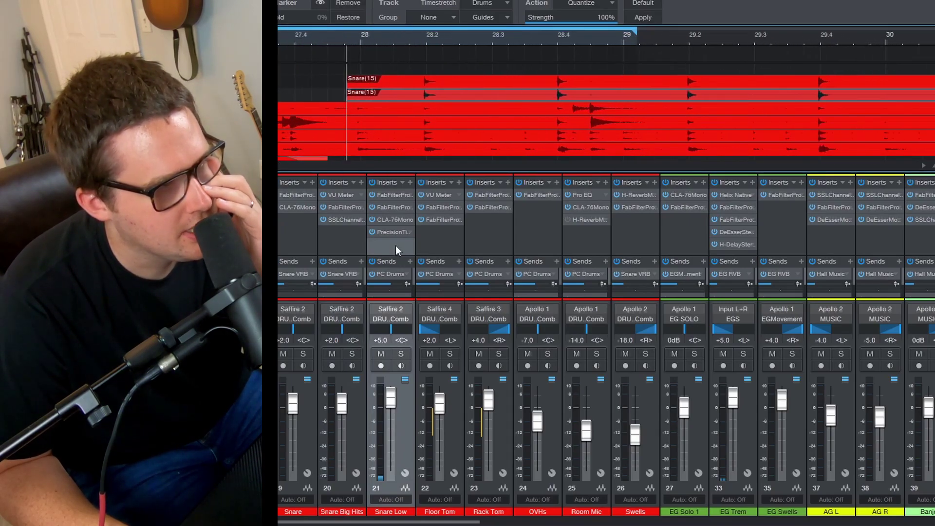
pyautogui.click(399, 194)
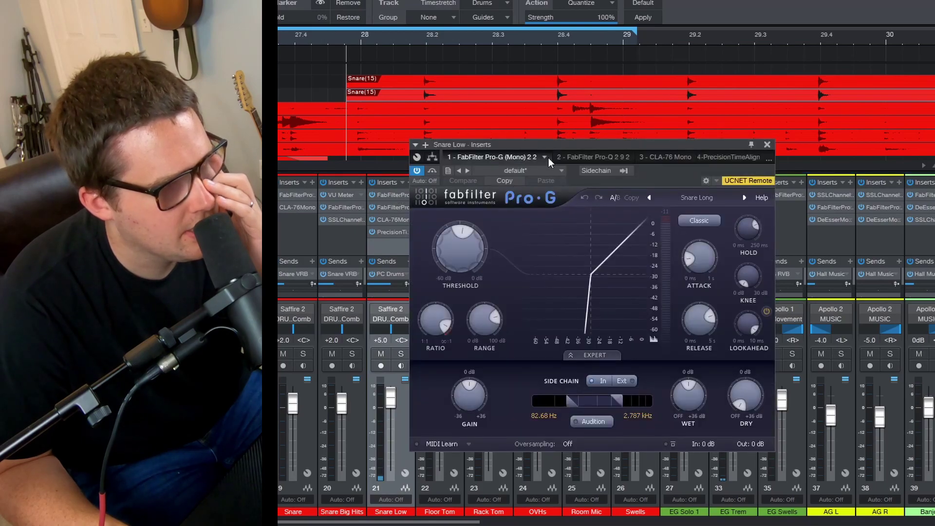
pyautogui.click(585, 156)
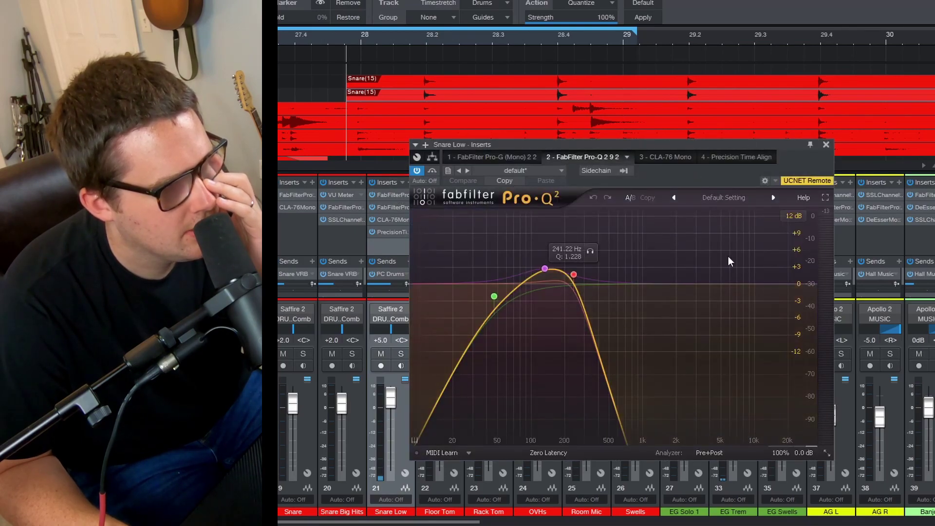
pyautogui.click(401, 354)
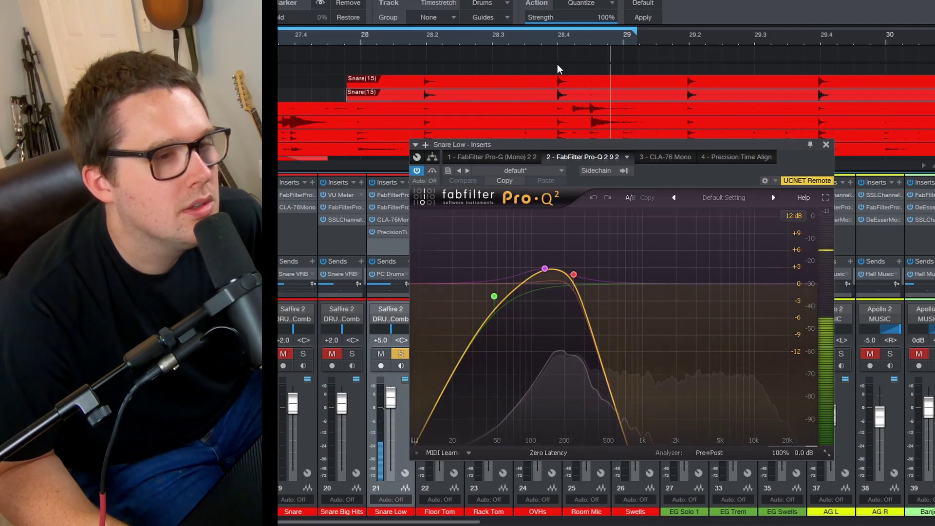
pyautogui.press('space')
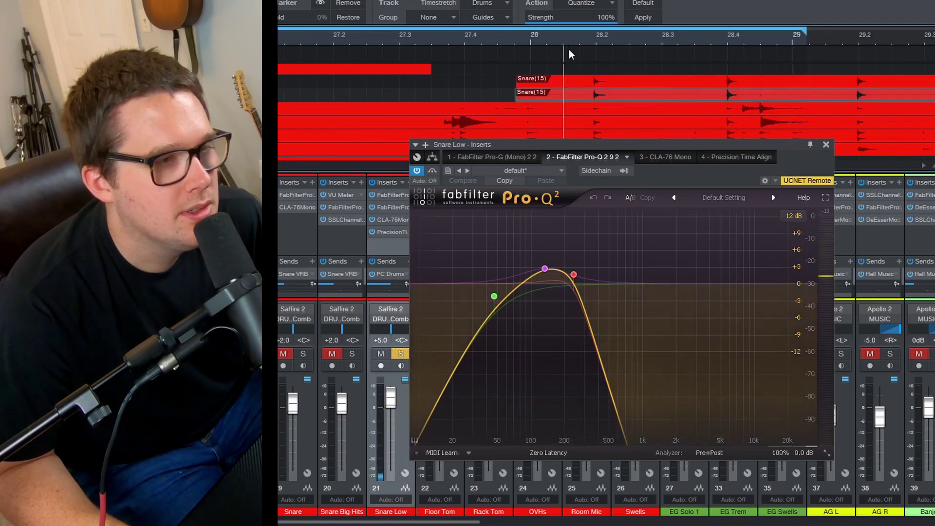
# - Check Snare Low's CLA-76 and Precision Time Align at 0.06 ms, then close the window
pyautogui.click(675, 157)
pyautogui.press('space')
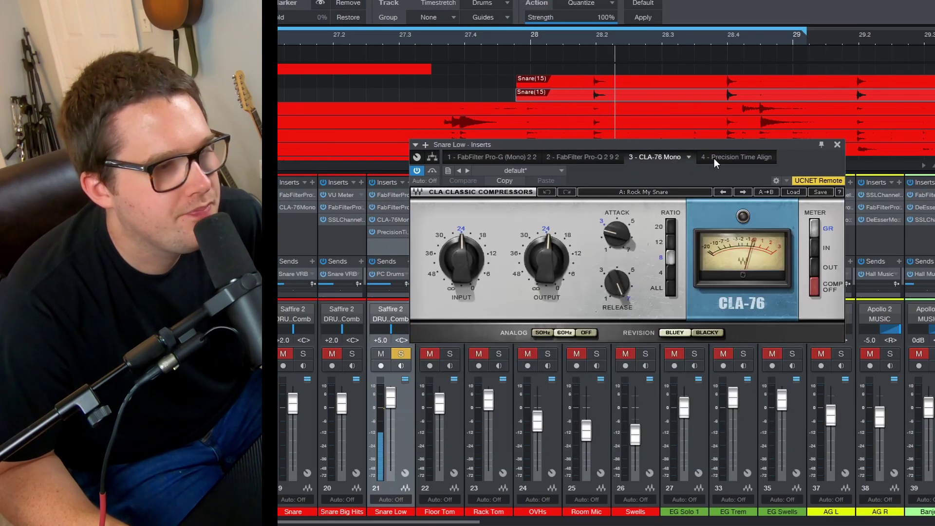
pyautogui.click(744, 161)
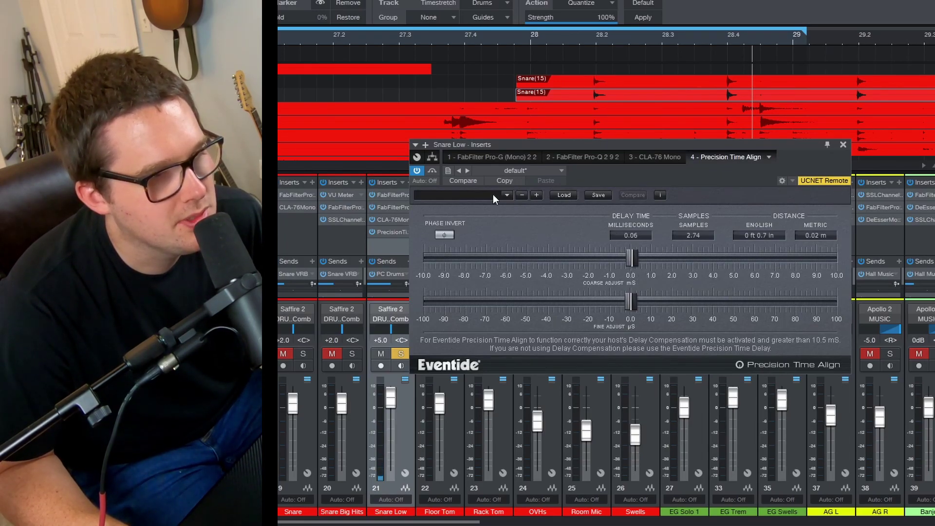
pyautogui.click(844, 145)
# - Solo Snare Big Hits and A/B Snare Low's solo, replaying from just before bar 28
pyautogui.click(356, 355)
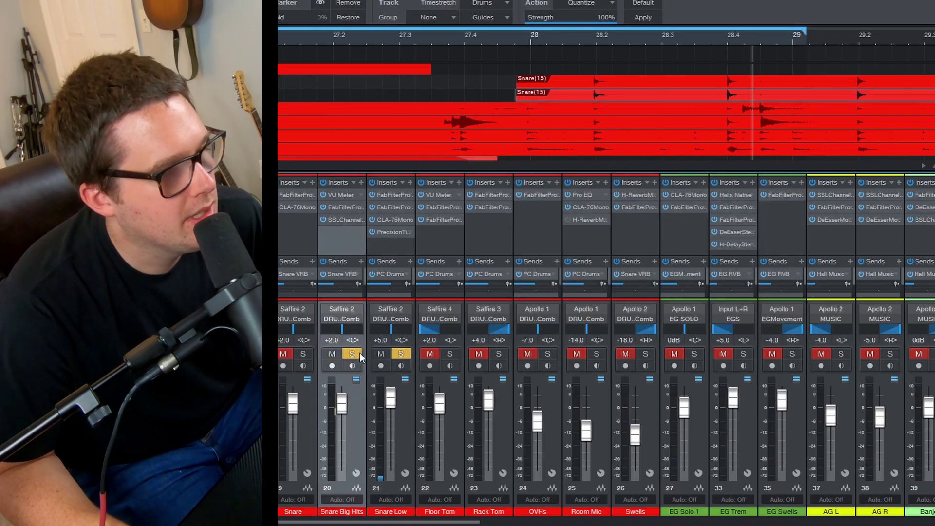
pyautogui.click(401, 354)
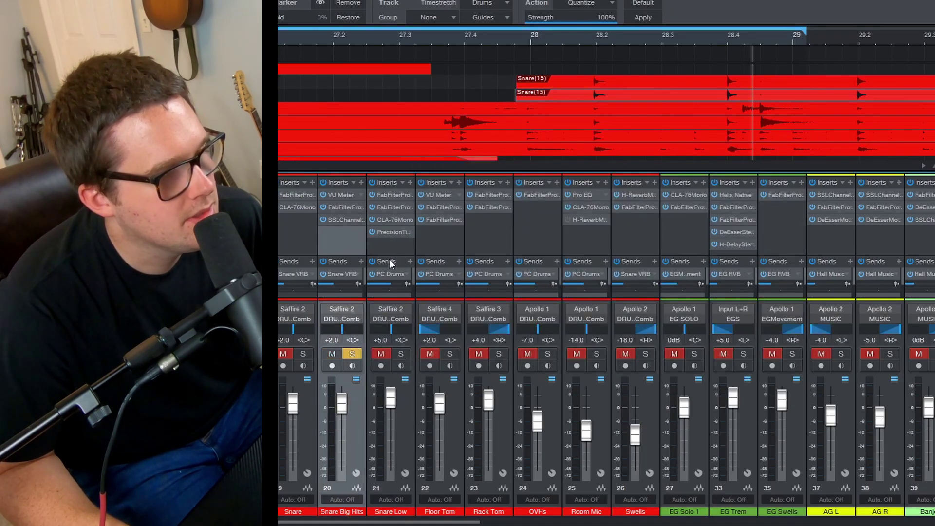
pyautogui.click(559, 32)
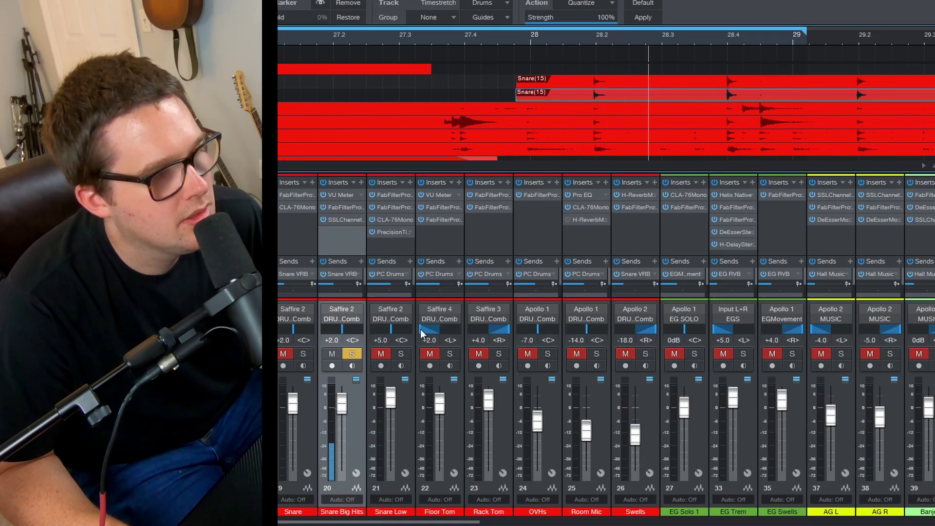
pyautogui.click(566, 36)
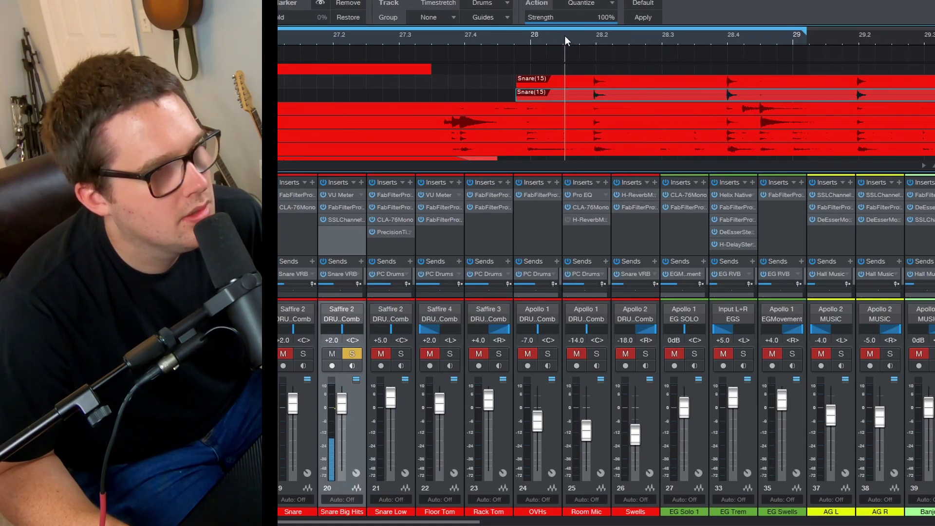
pyautogui.click(403, 355)
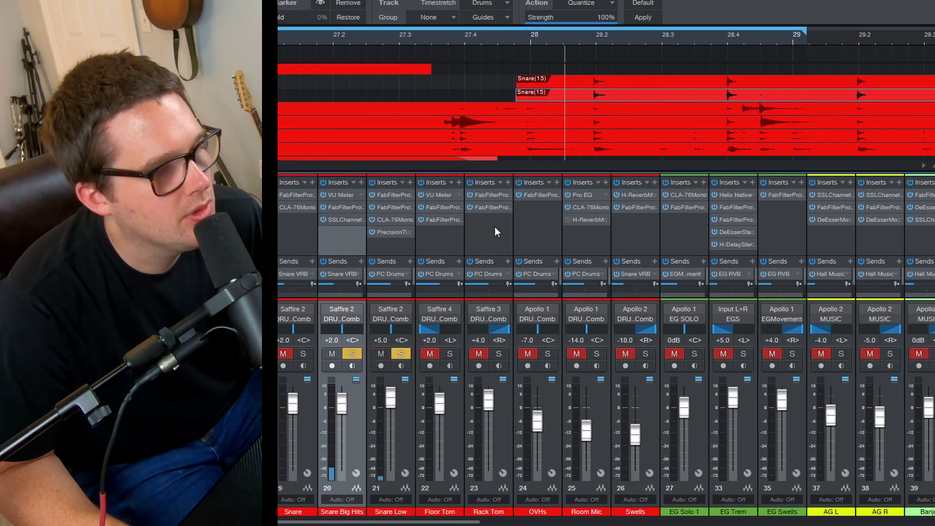
pyautogui.click(548, 37)
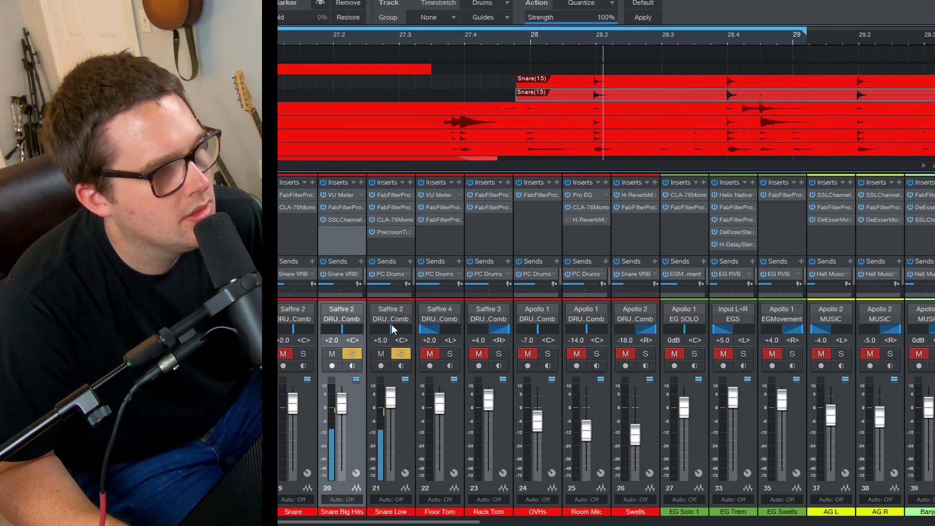
pyautogui.click(403, 354)
pyautogui.click(576, 41)
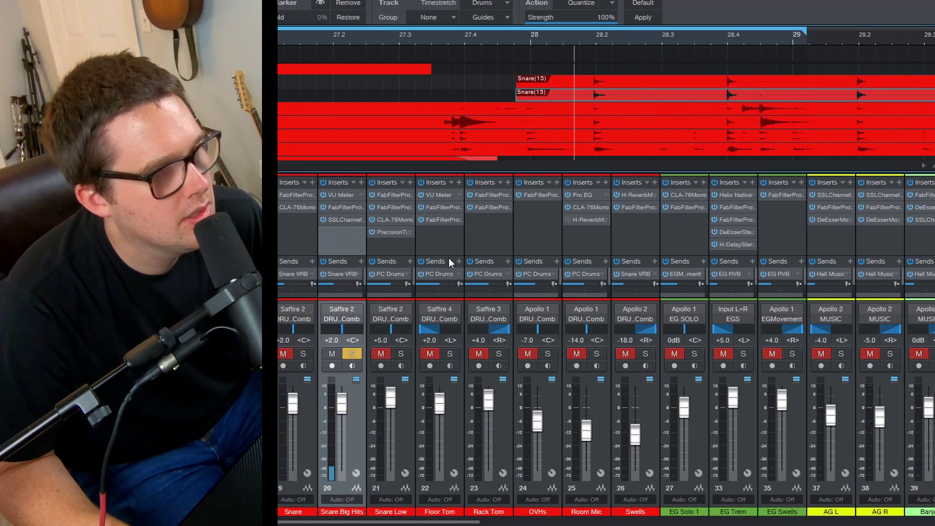
pyautogui.click(403, 354)
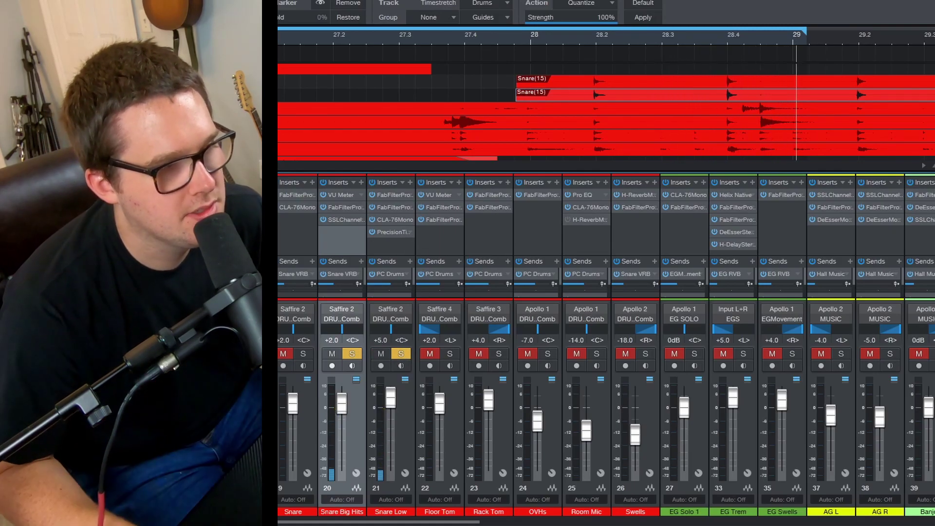
pyautogui.hscroll(1, 386, 248)
pyautogui.hscroll(1, 387, 247)
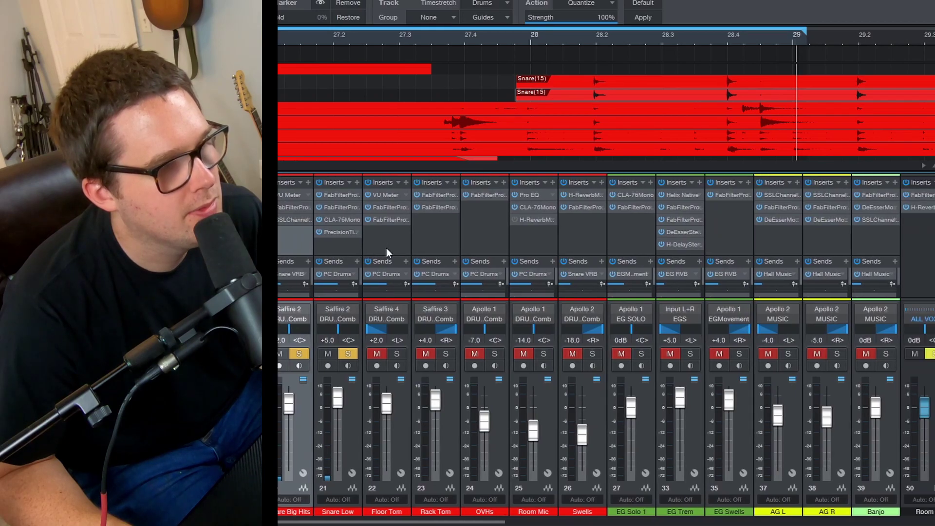
pyautogui.hscroll(1, 387, 247)
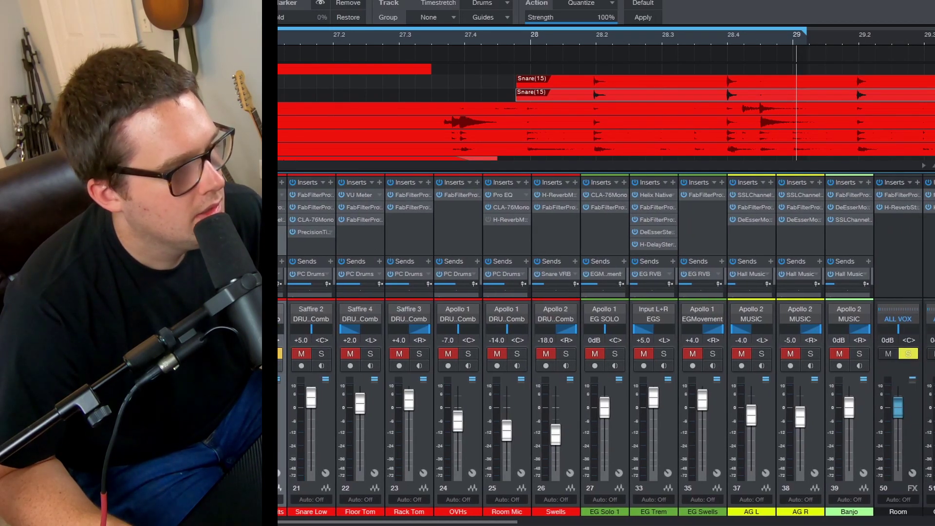
pyautogui.click(374, 240)
pyautogui.click(423, 238)
pyautogui.click(370, 247)
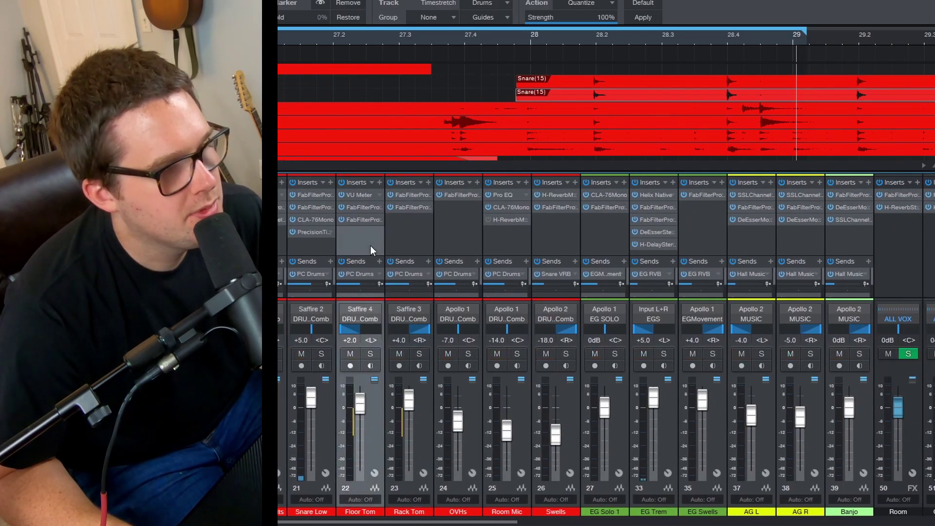
pyautogui.click(416, 246)
pyautogui.click(380, 250)
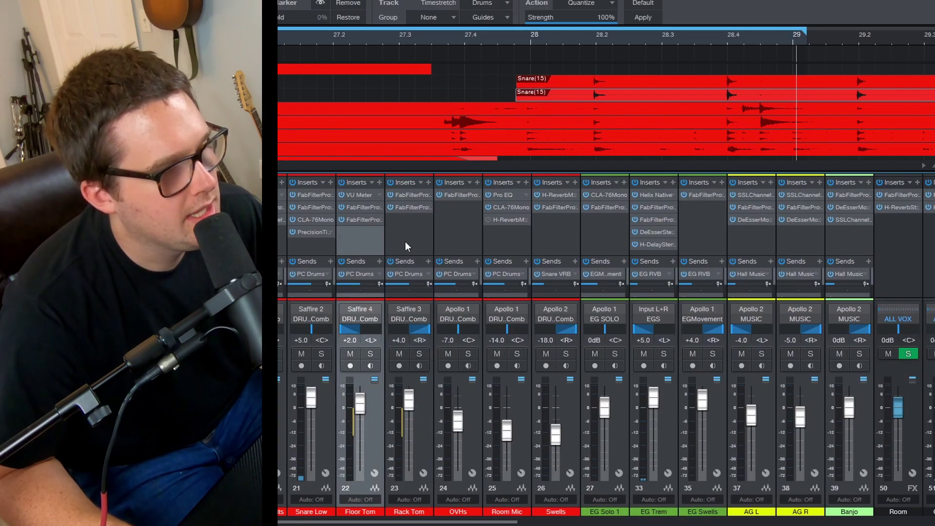
pyautogui.click(361, 195)
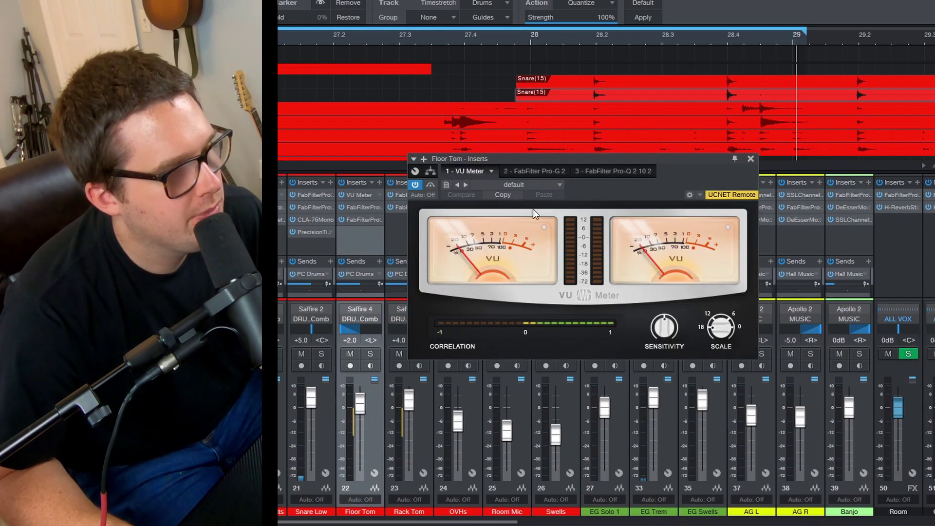
pyautogui.click(540, 171)
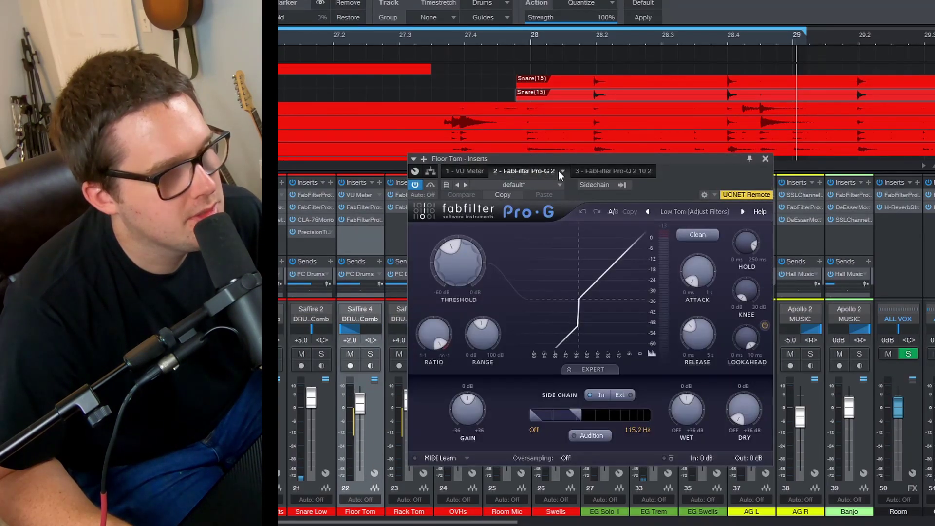
pyautogui.click(611, 170)
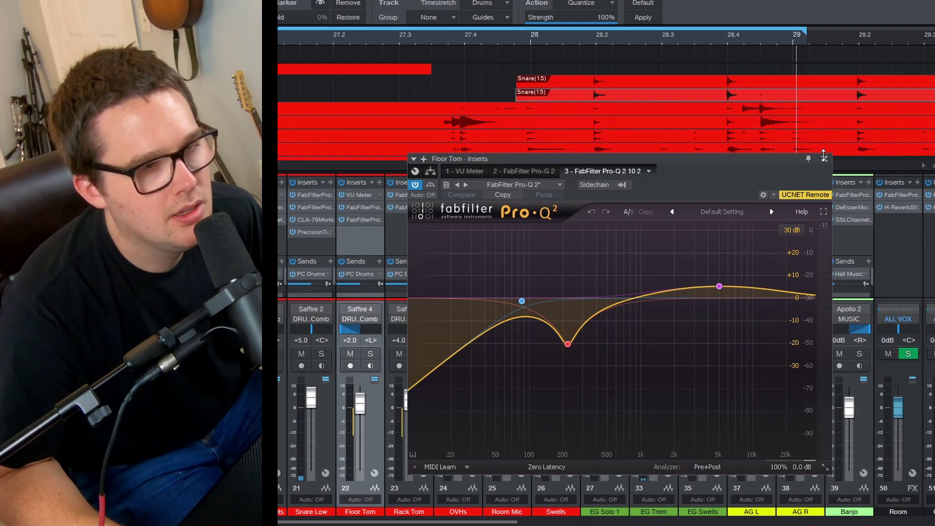
pyautogui.click(825, 158)
pyautogui.click(398, 234)
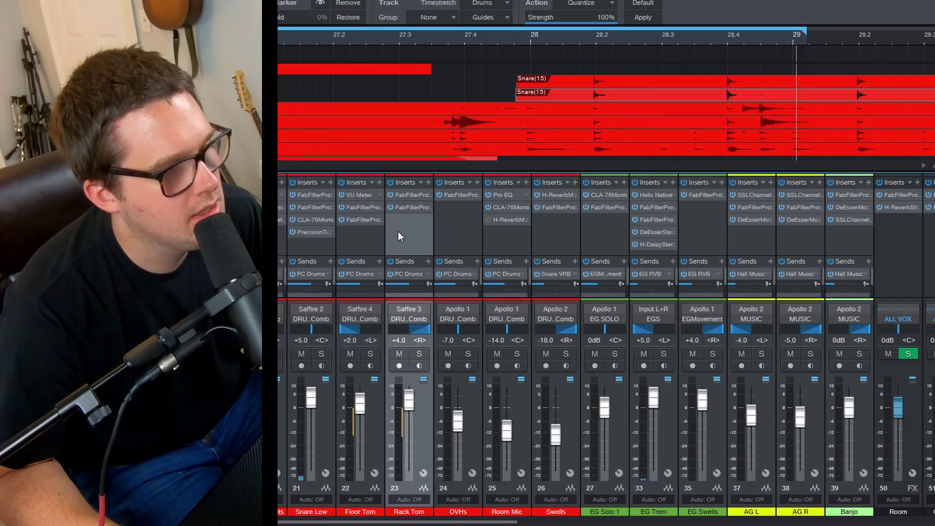
pyautogui.click(403, 207)
pyautogui.click(514, 173)
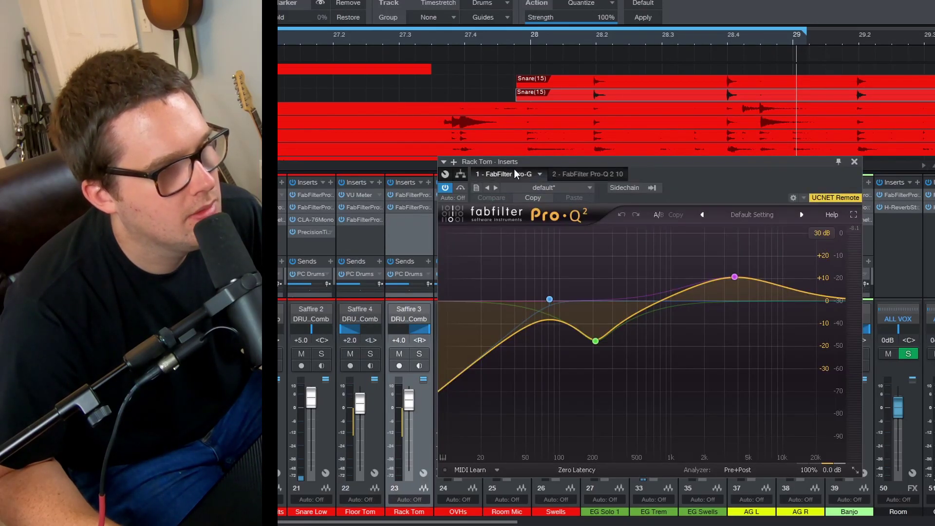
pyautogui.click(796, 161)
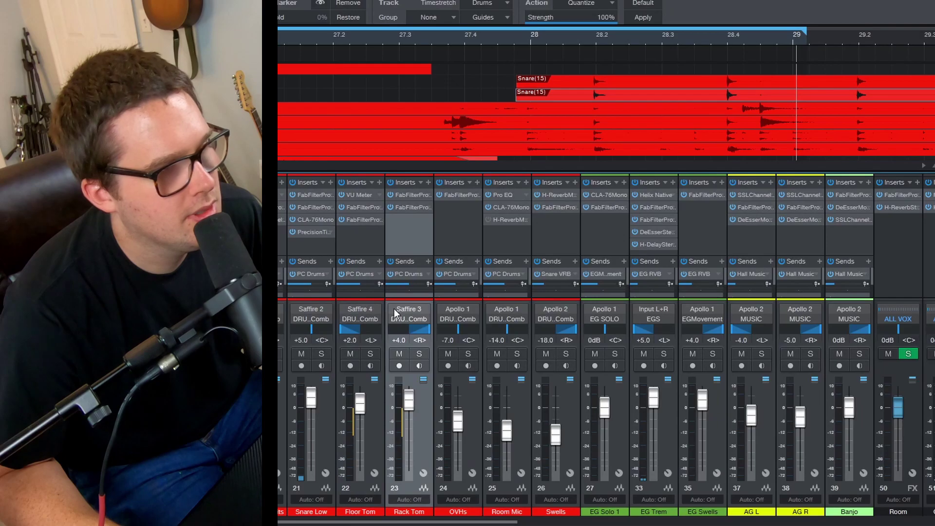
pyautogui.click(370, 353)
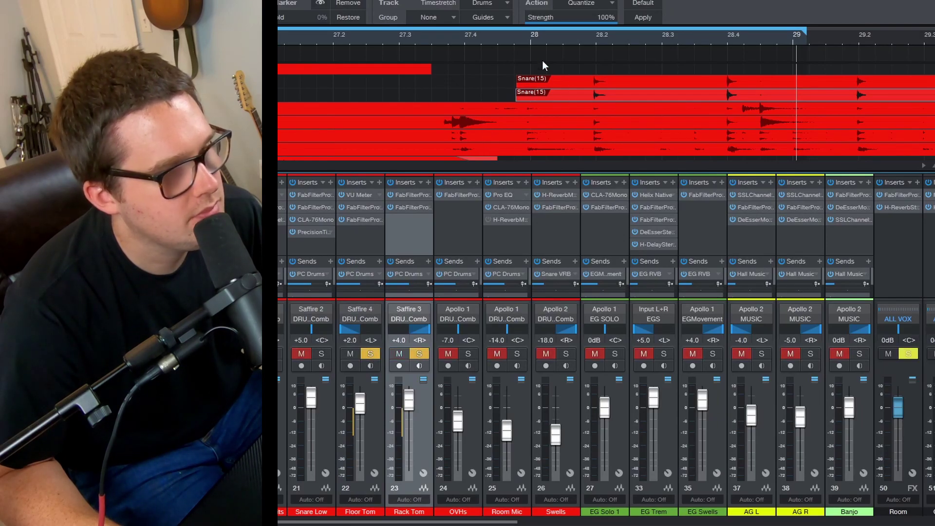
pyautogui.click(428, 36)
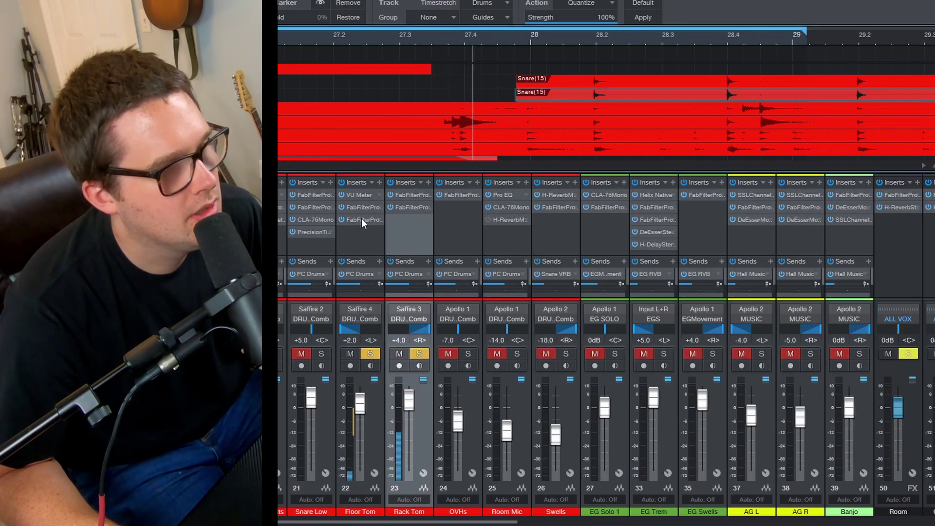
pyautogui.click(362, 243)
pyautogui.click(342, 184)
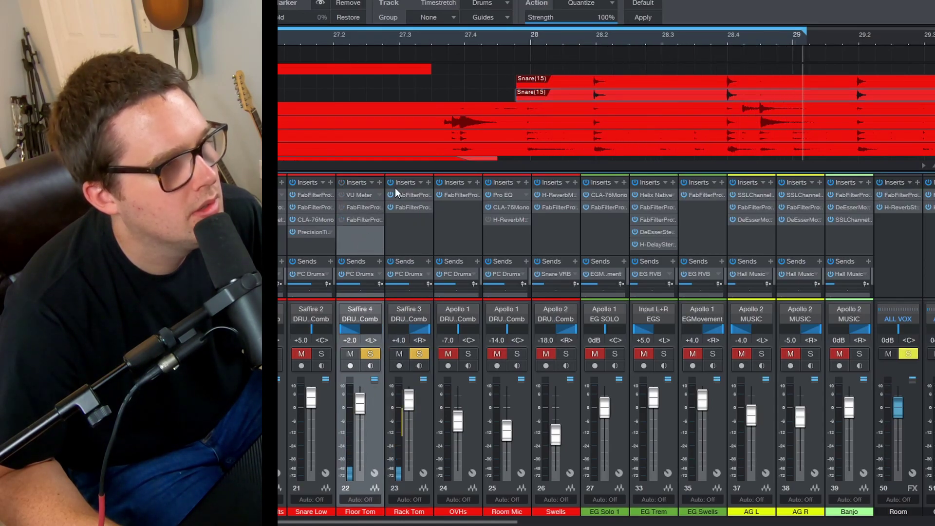
pyautogui.click(390, 36)
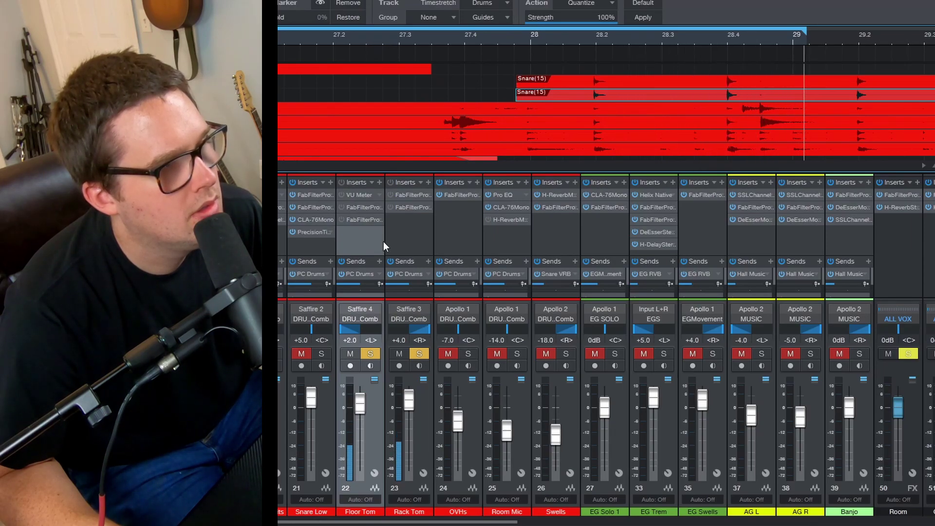
pyautogui.click(341, 182)
pyautogui.click(389, 183)
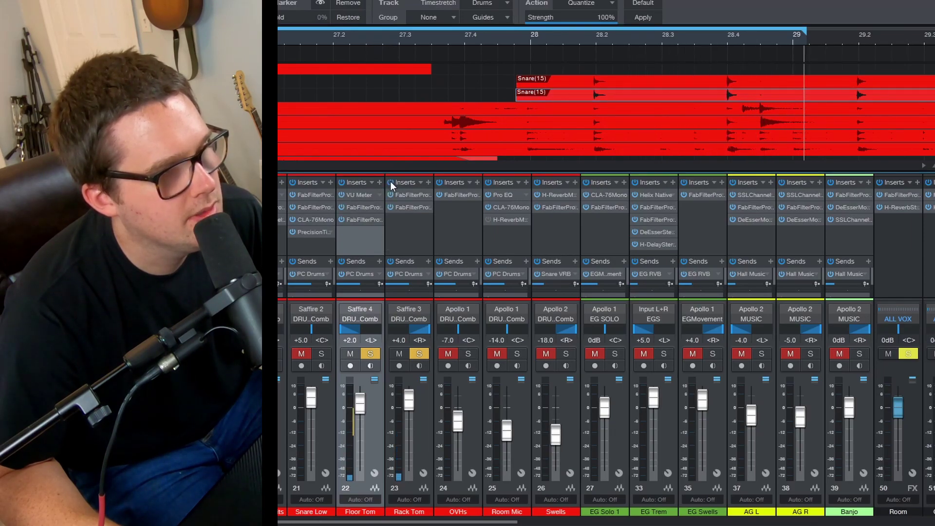
pyautogui.click(391, 182)
pyautogui.click(445, 40)
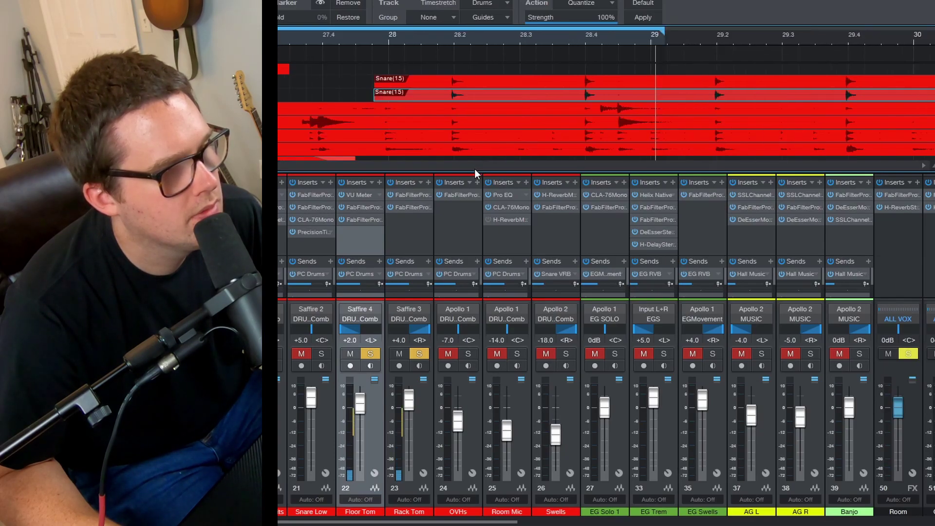
pyautogui.click(370, 354)
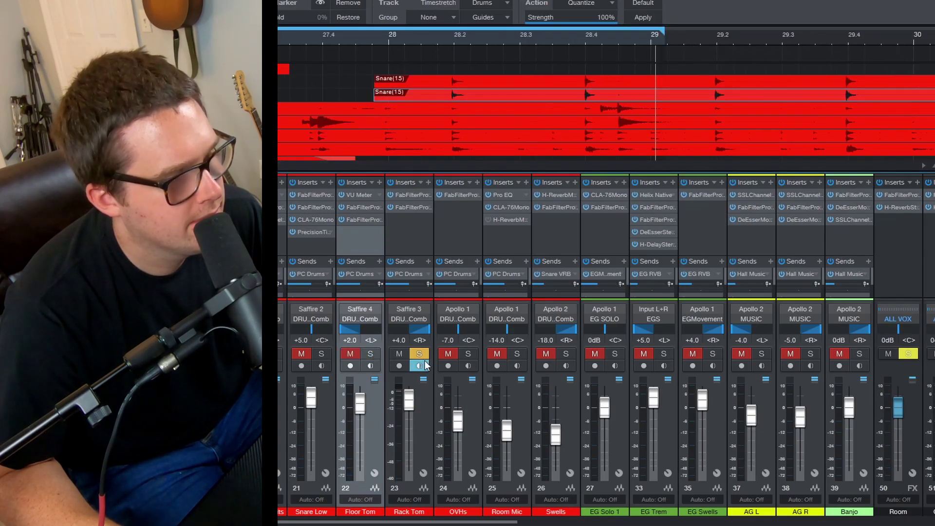
pyautogui.click(419, 354)
pyautogui.click(480, 220)
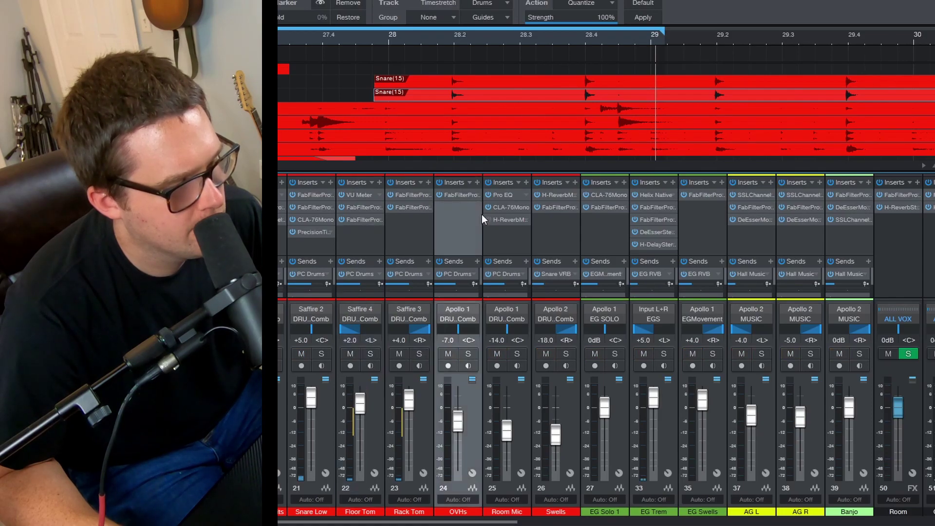
pyautogui.doubleClick(464, 193)
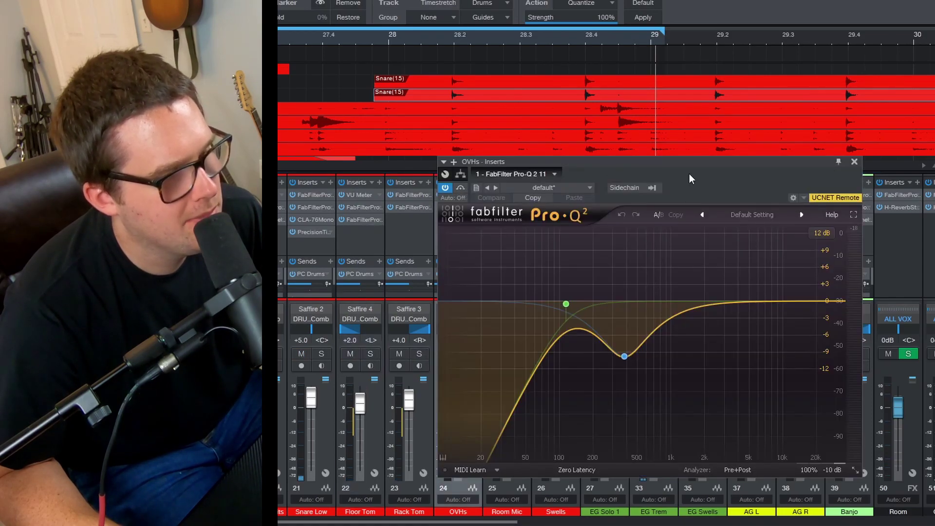
pyautogui.press('-')
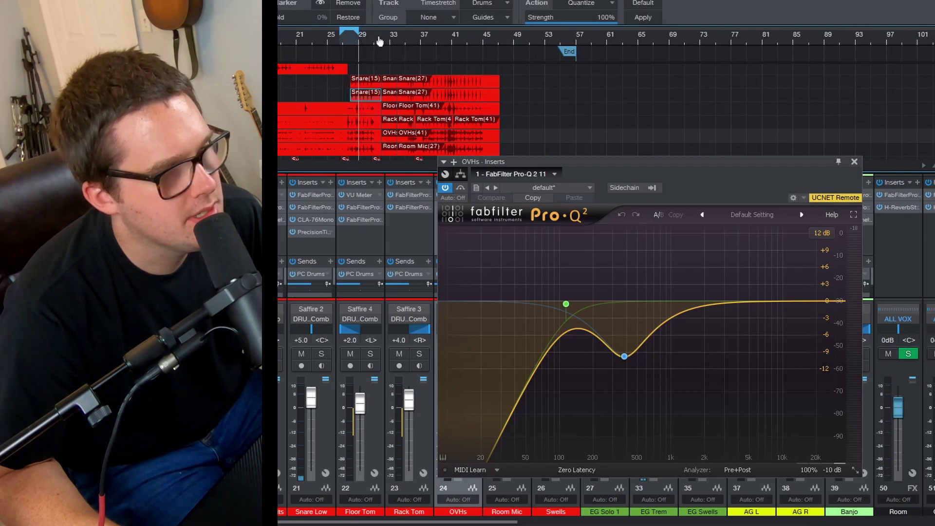
pyautogui.moveTo(379, 42); pyautogui.dragTo(387, 51)
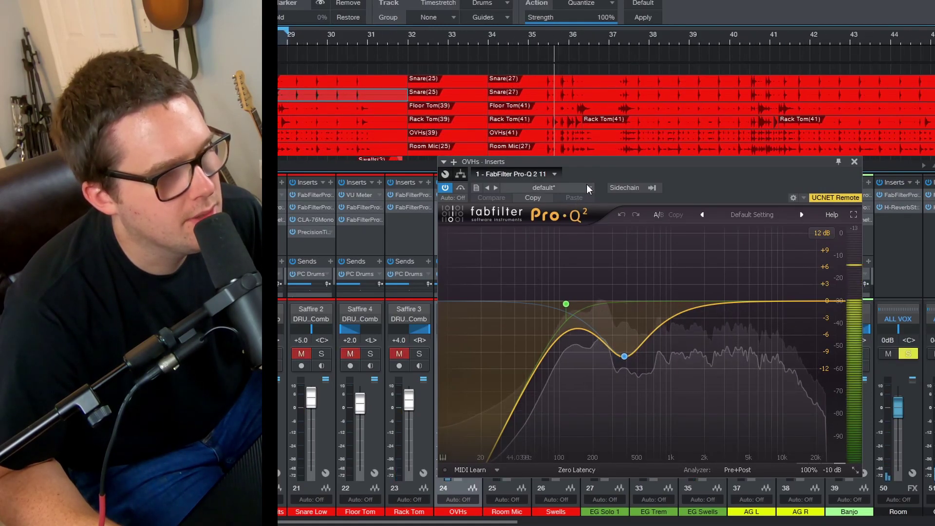
pyautogui.moveTo(601, 171)
pyautogui.mouseDown()
pyautogui.moveTo(722, 111)
pyautogui.moveTo(708, 86)
pyautogui.mouseUp()
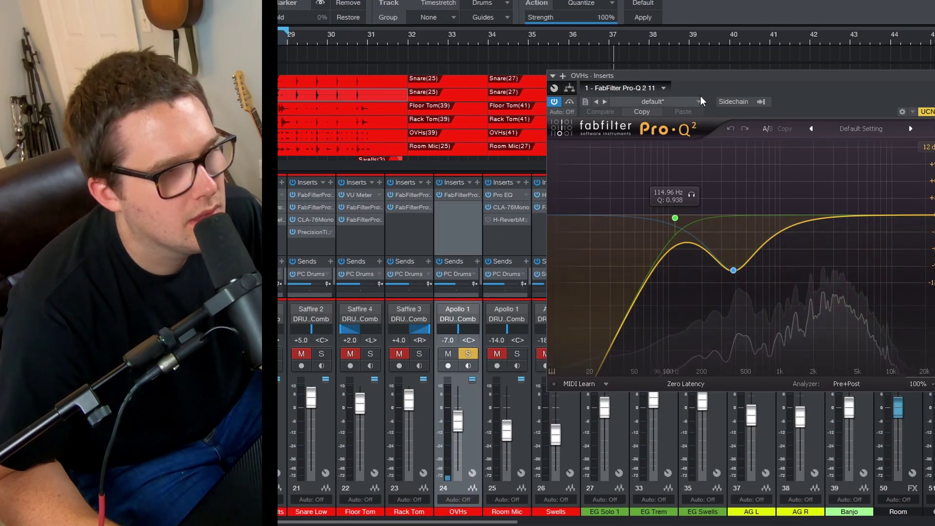
pyautogui.moveTo(712, 76)
pyautogui.mouseDown()
pyautogui.moveTo(453, 135)
pyautogui.moveTo(174, 72)
pyautogui.mouseUp()
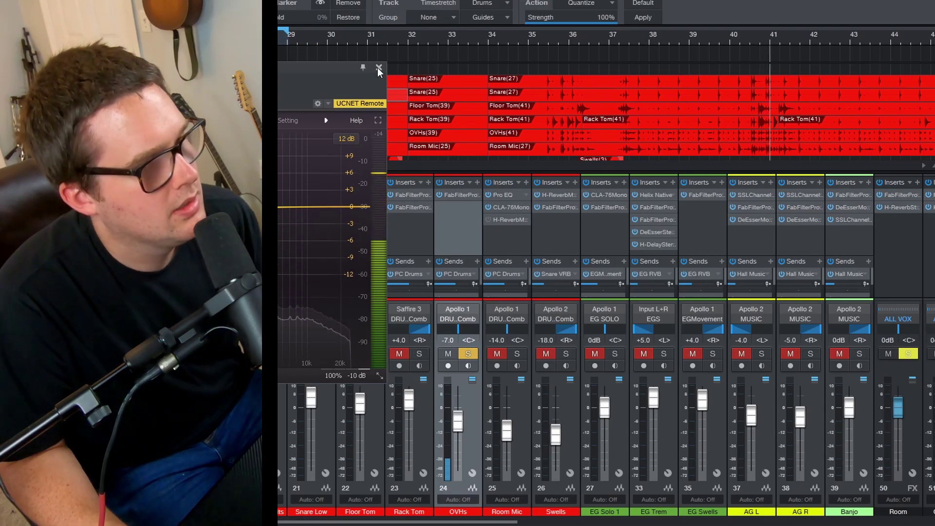
pyautogui.click(379, 68)
pyautogui.press('s')
# - Unsolo the overheads, then select and solo the DRUMS Comb bus
pyautogui.click(510, 230)
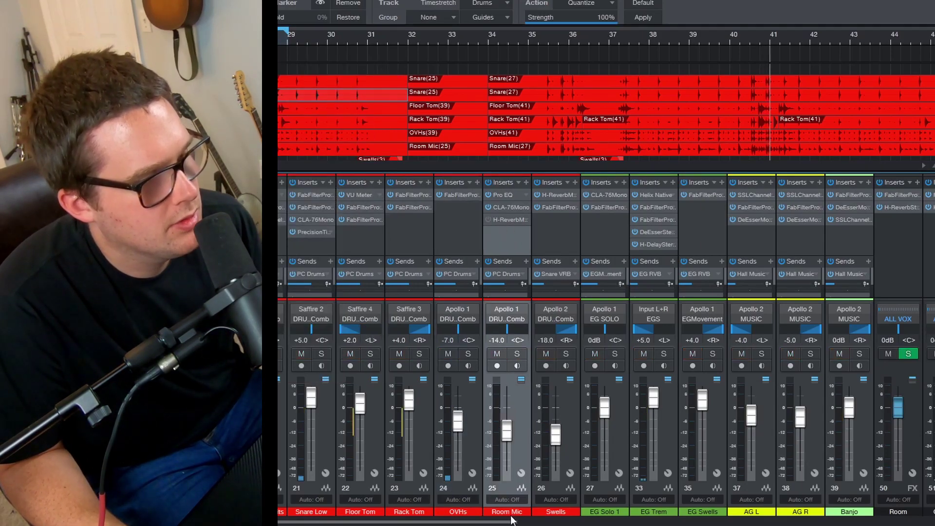
pyautogui.hscroll(4, 468, 402)
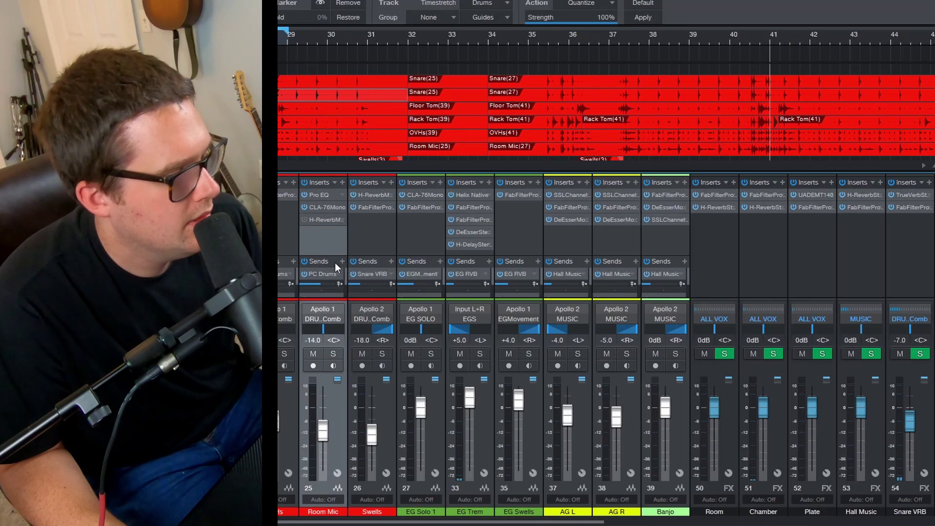
pyautogui.click(351, 237)
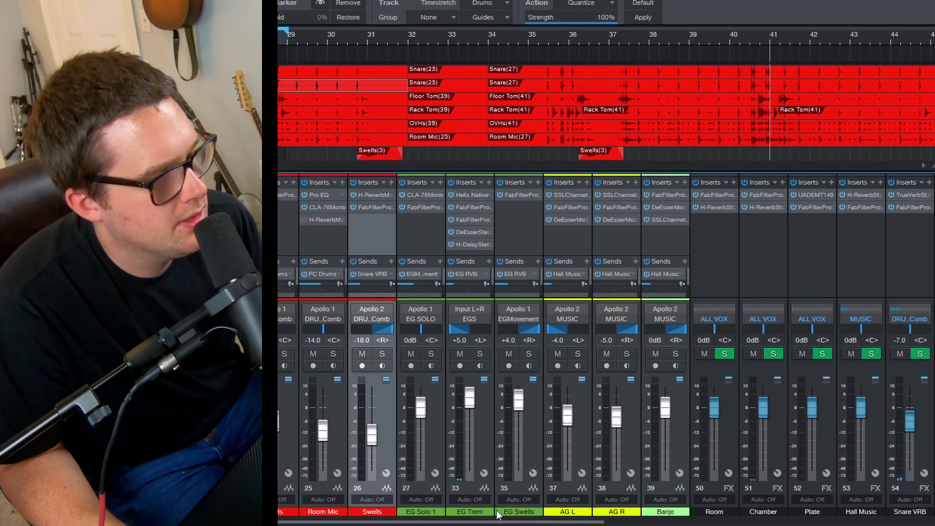
pyautogui.moveTo(498, 519); pyautogui.dragTo(612, 334)
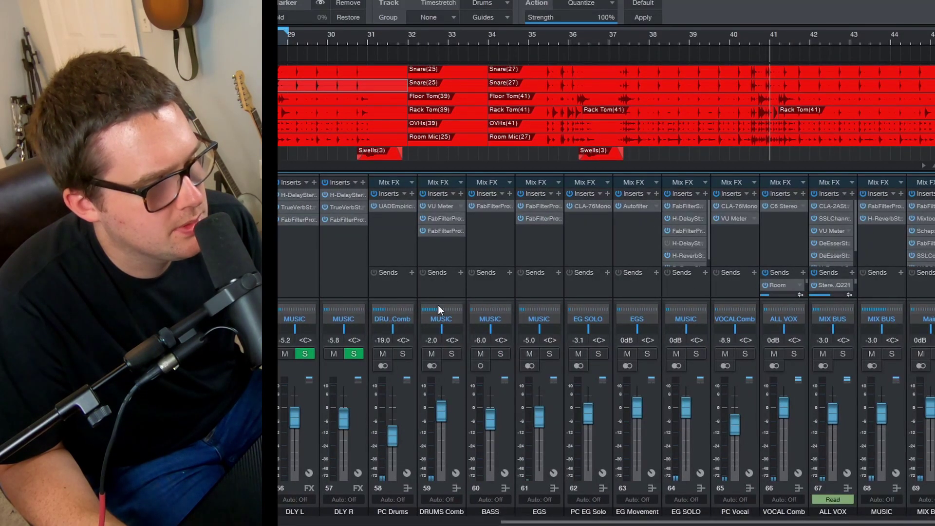
pyautogui.click(451, 254)
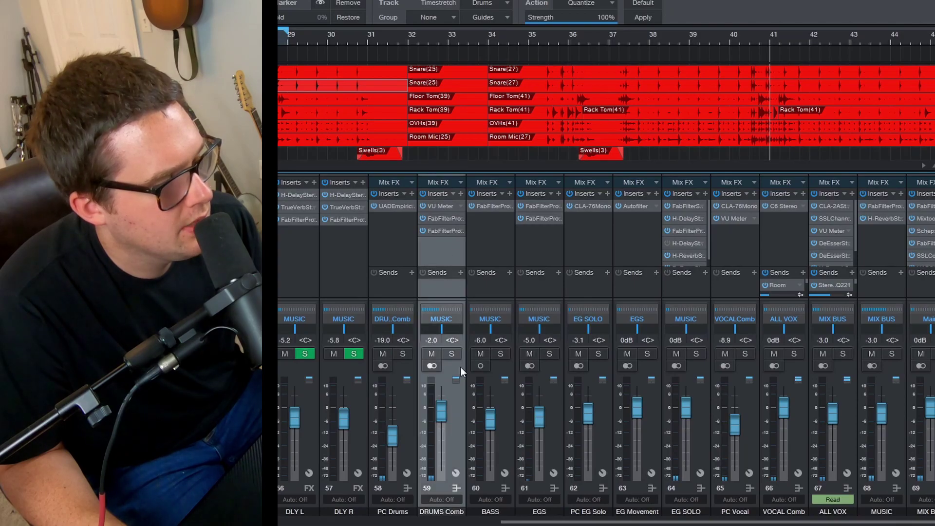
pyautogui.click(458, 353)
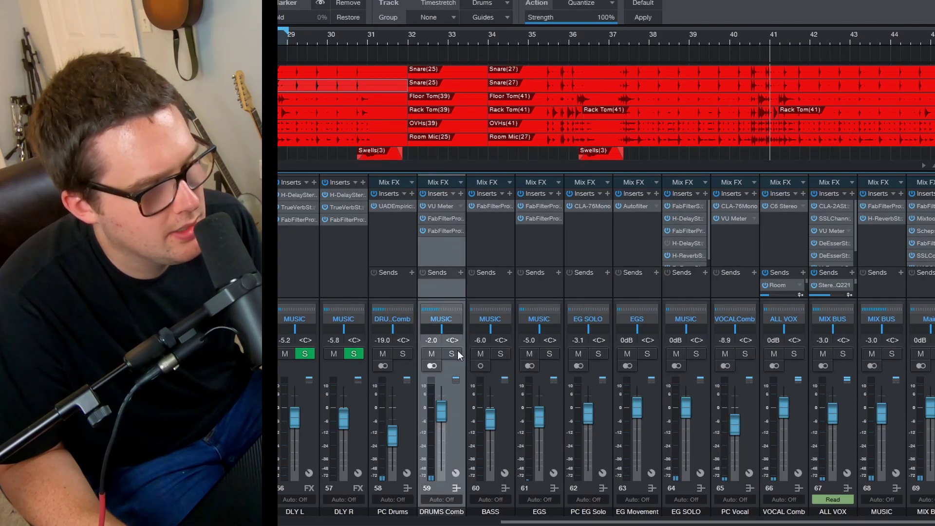
pyautogui.press('s')
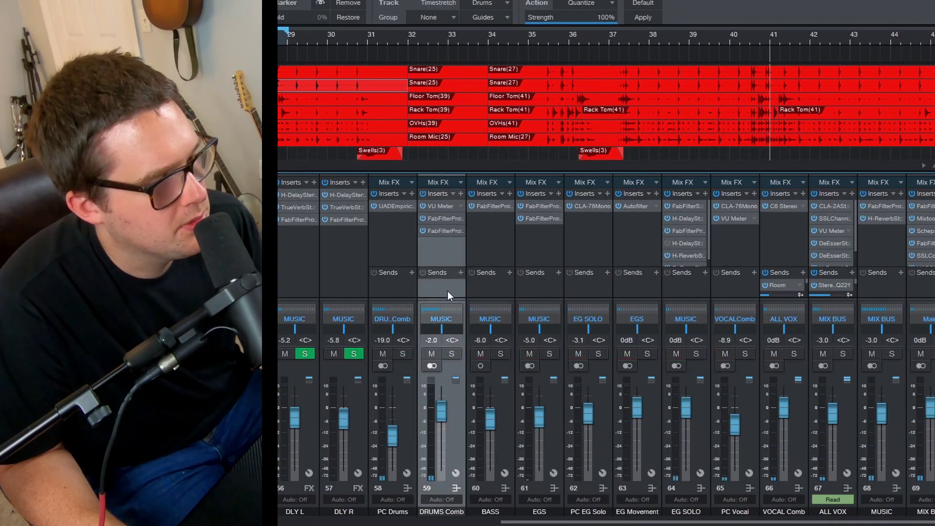
pyautogui.press('s')
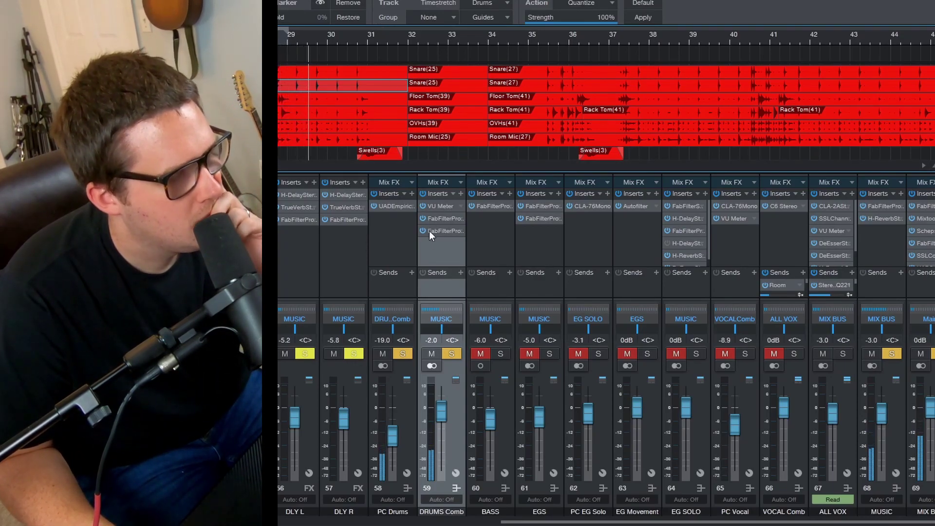
# - Inspect the third EQ on DRUMS Comb, jump playback to bar 37, and close the equalizer
pyautogui.doubleClick(442, 218)
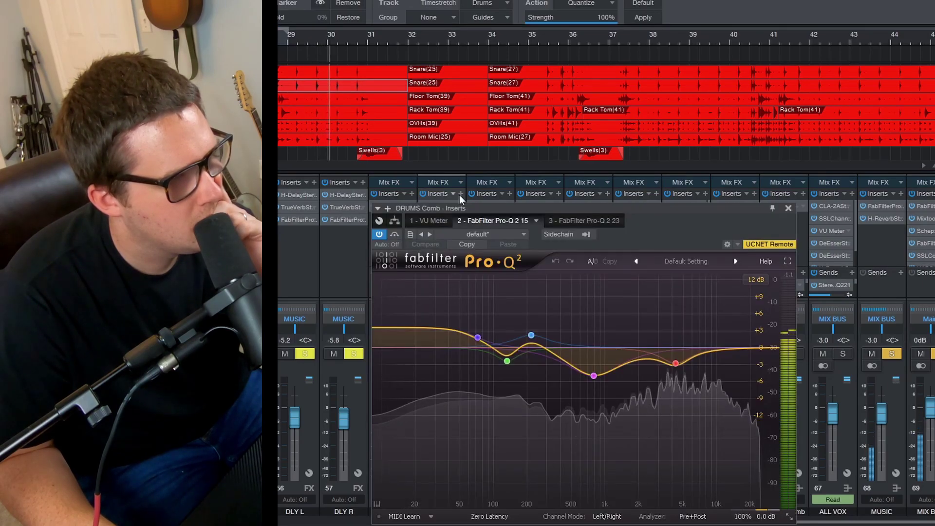
pyautogui.click(576, 217)
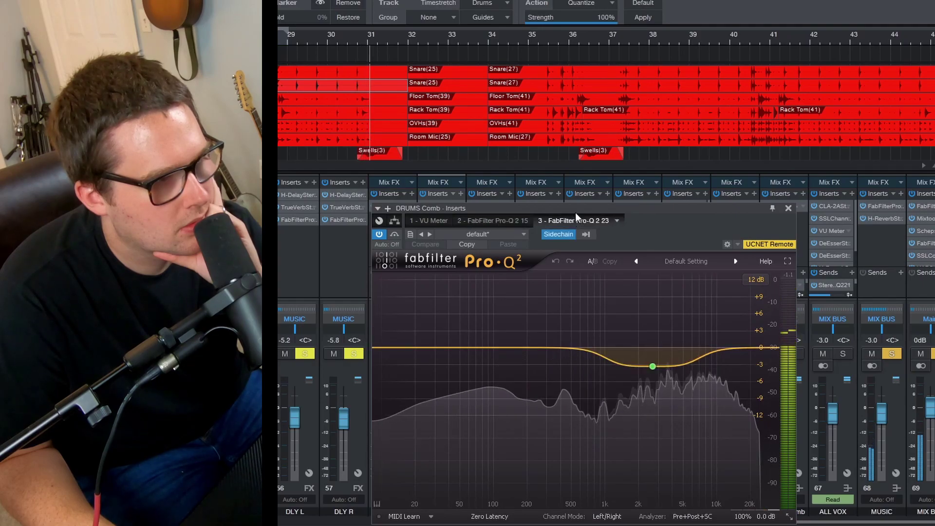
pyautogui.moveTo(573, 202); pyautogui.dragTo(563, 170)
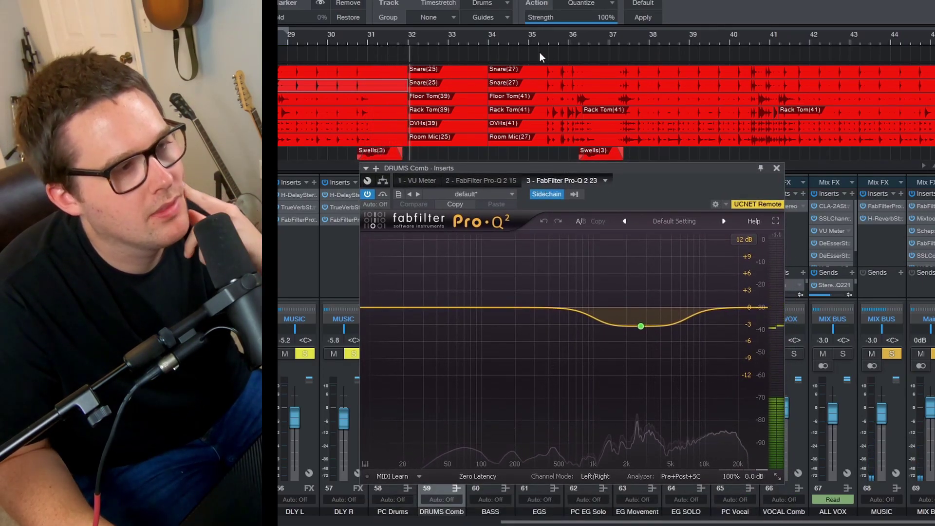
pyautogui.click(568, 40)
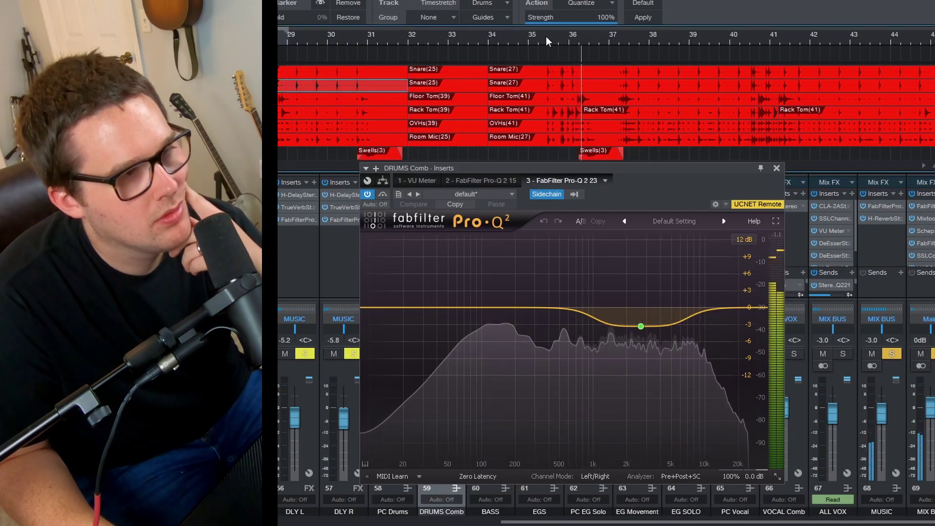
pyautogui.click(776, 168)
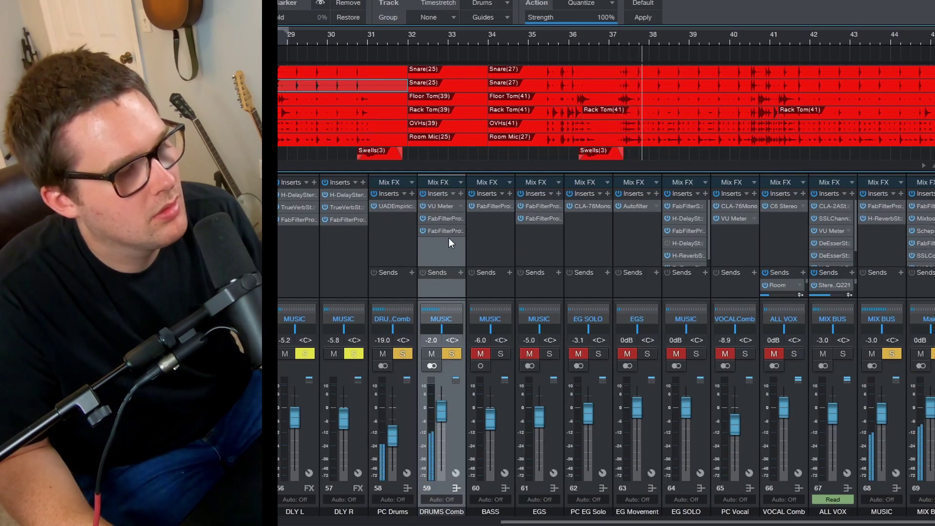
pyautogui.click(393, 245)
# - Open and close the PC Drums Distressor, replaying from bar 36, then unsolo DRUMS Comb
pyautogui.click(402, 206)
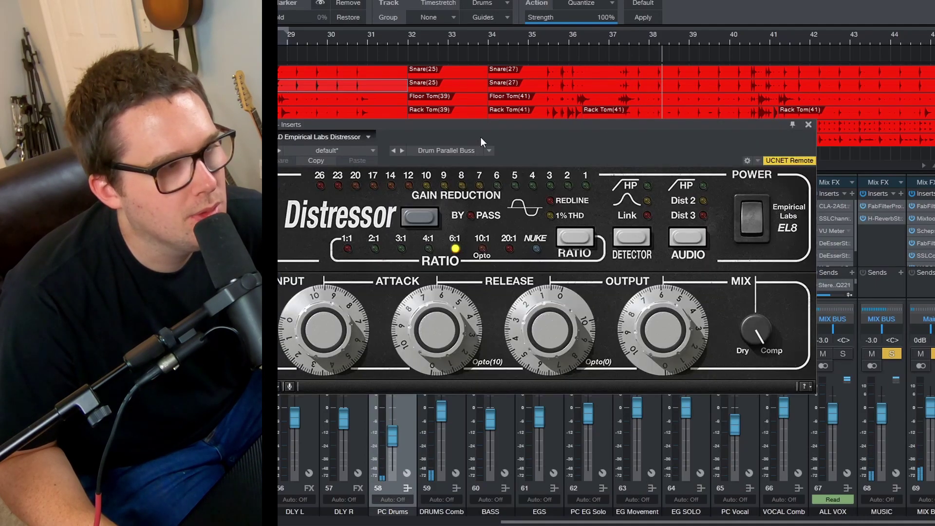
pyautogui.click(549, 36)
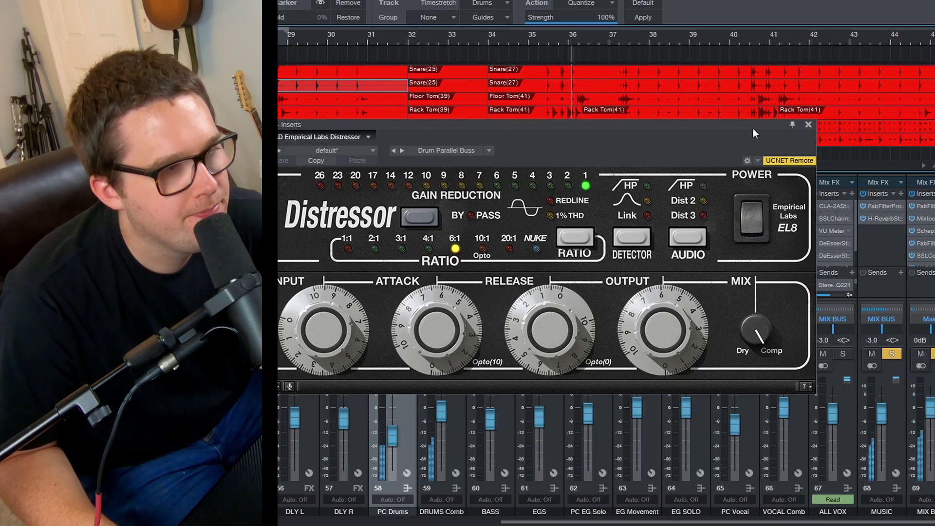
pyautogui.click(808, 124)
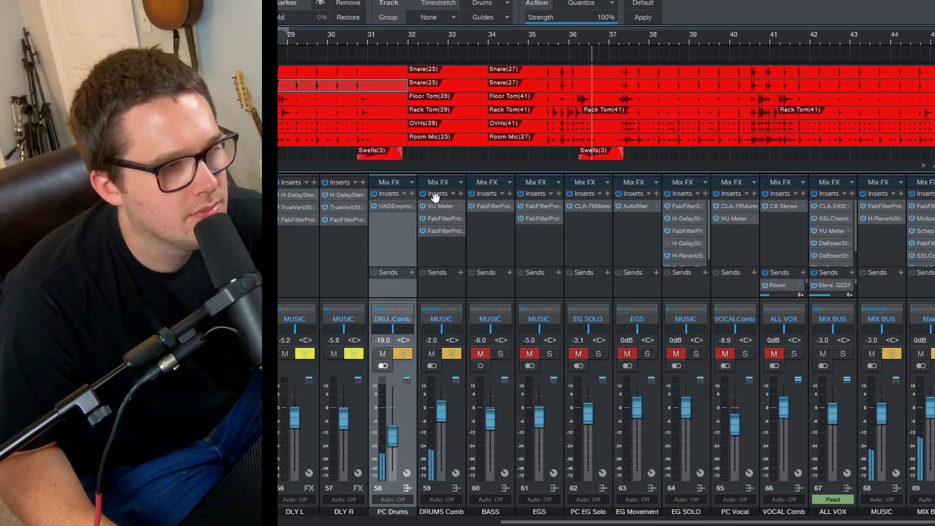
pyautogui.hscroll(-3, 584, 514)
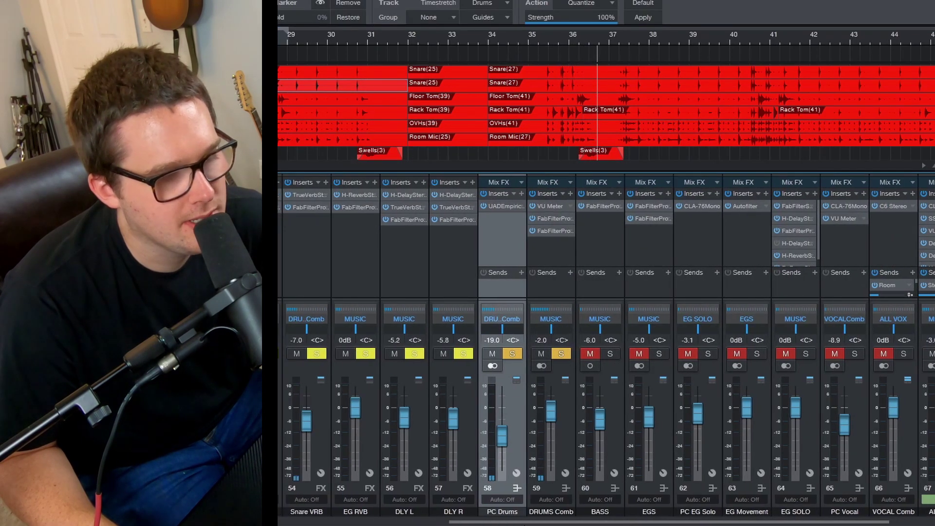
pyautogui.hscroll(-2, 585, 514)
pyautogui.hscroll(-2, 585, 514)
pyautogui.hscroll(-1, 637, 369)
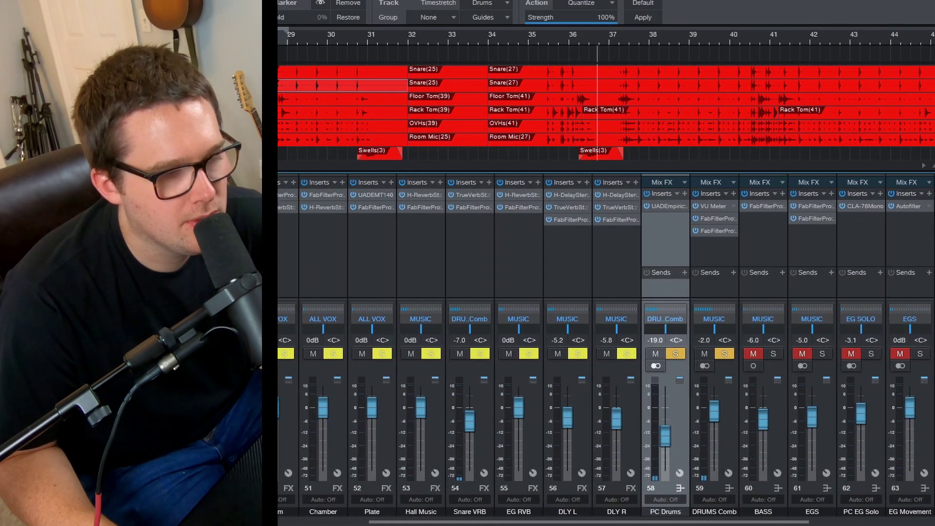
pyautogui.hscroll(1, 636, 369)
pyautogui.hscroll(1, 637, 369)
pyautogui.click(649, 355)
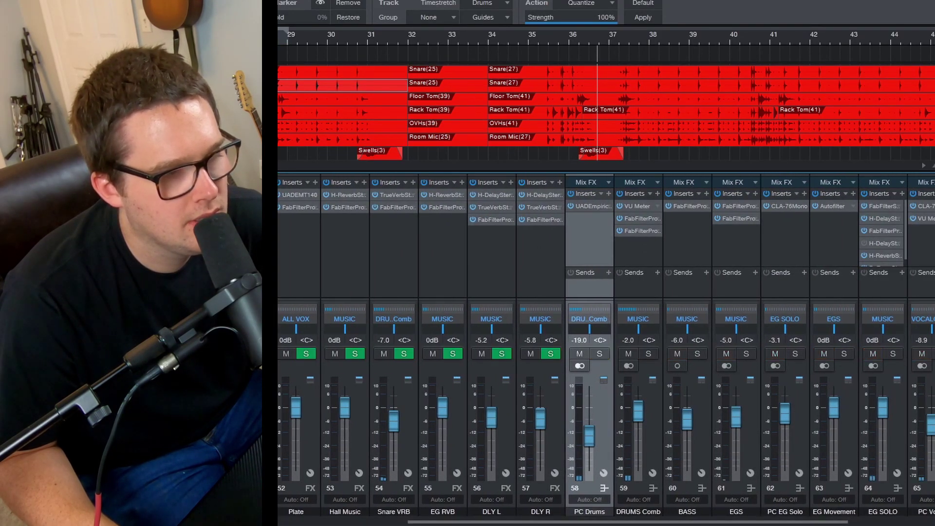
pyautogui.hscroll(-4, 395, 515)
pyautogui.hscroll(-3, 394, 515)
pyautogui.hscroll(-5, 394, 515)
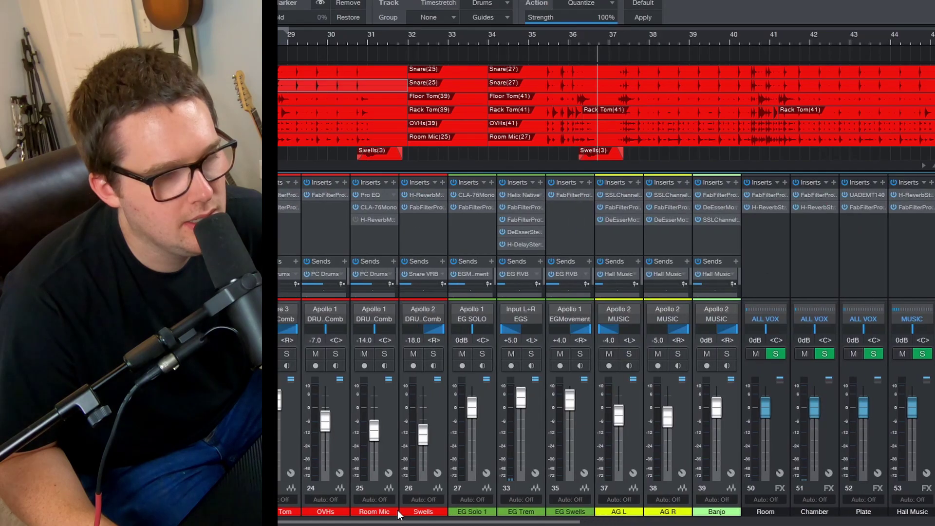
pyautogui.hscroll(-3, 394, 515)
pyautogui.hscroll(-1, 395, 515)
pyautogui.click(636, 199)
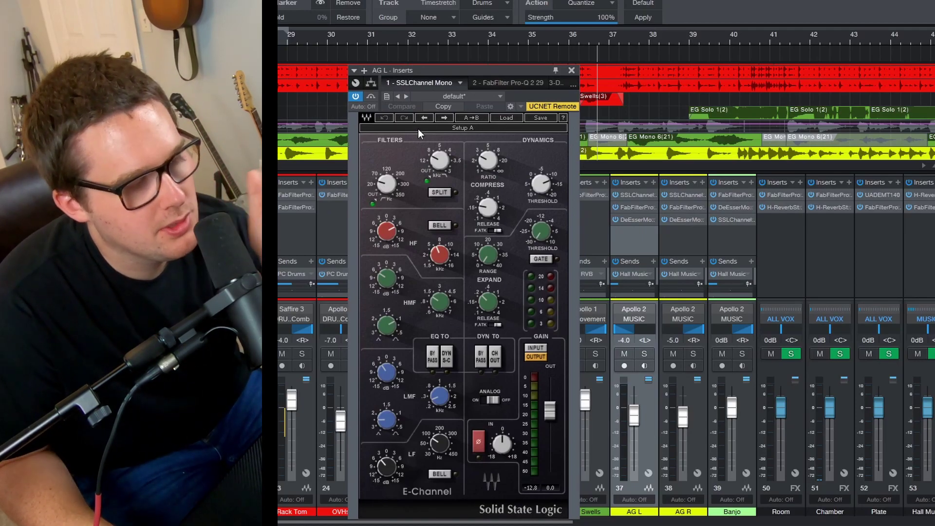
pyautogui.click(515, 80)
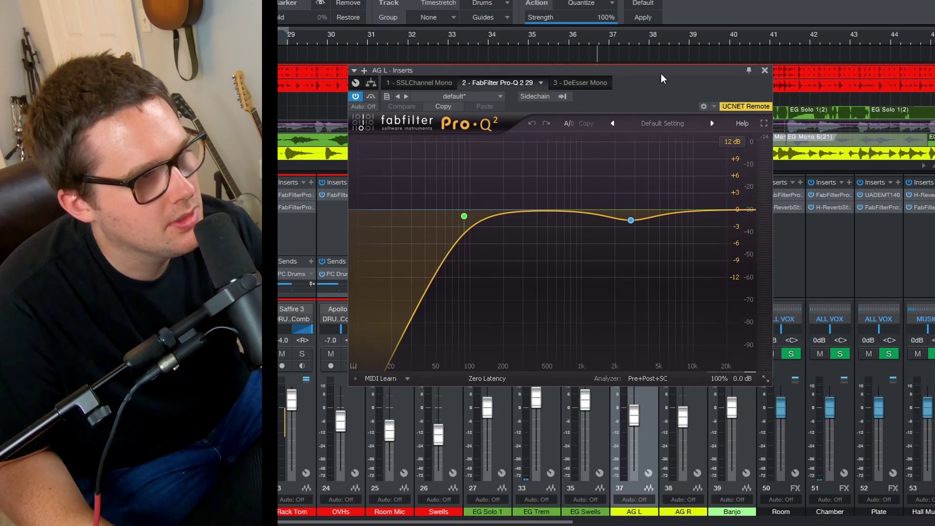
pyautogui.click(587, 82)
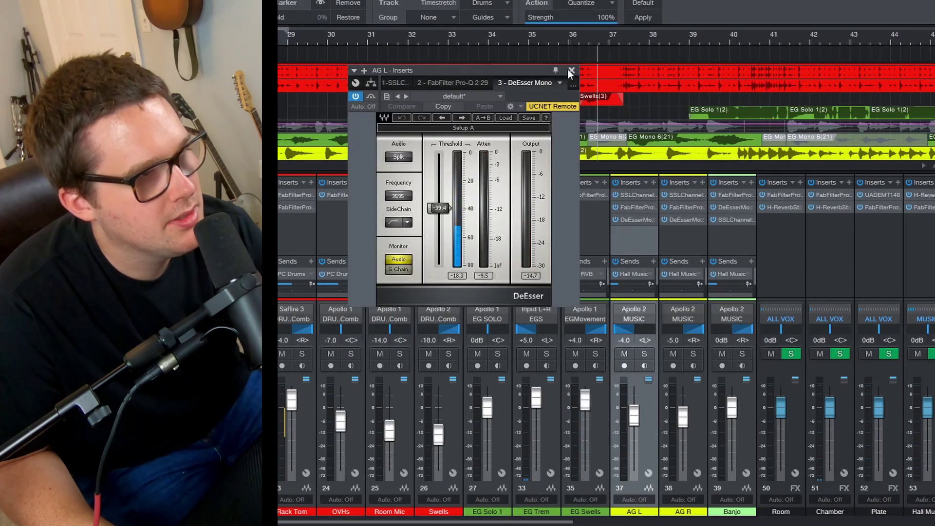
pyautogui.click(572, 70)
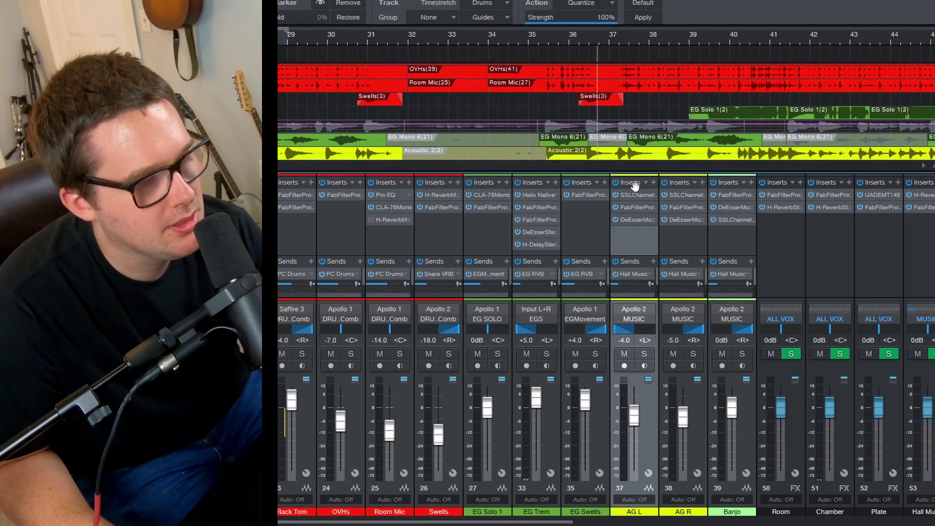
pyautogui.click(679, 235)
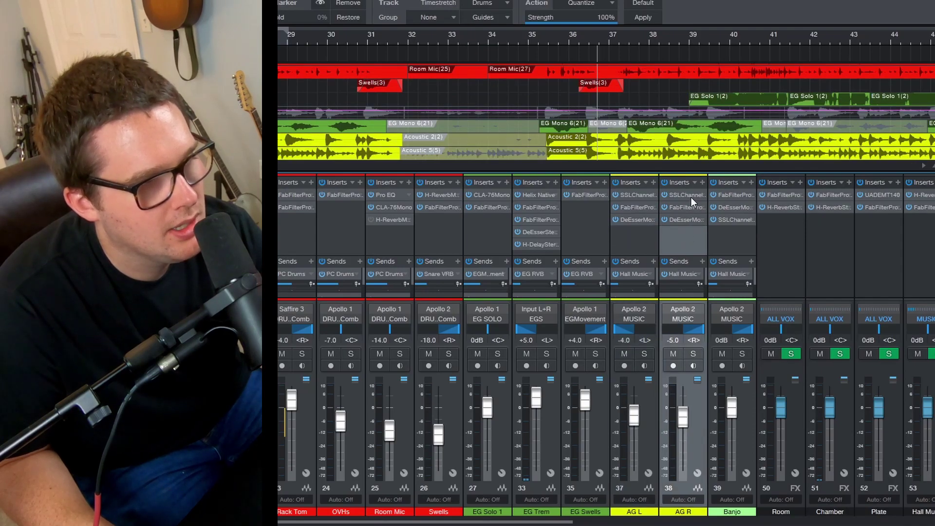
pyautogui.click(691, 195)
pyautogui.click(517, 137)
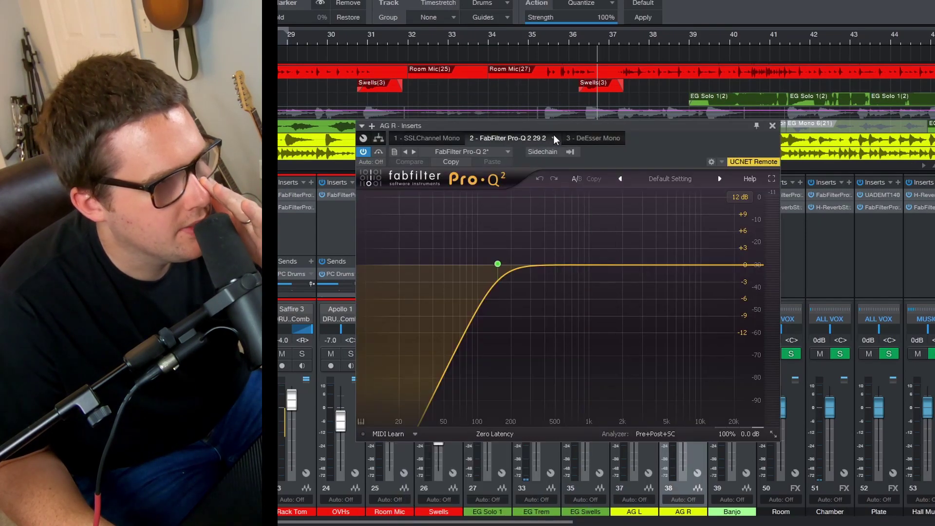
pyautogui.click(597, 139)
pyautogui.click(579, 125)
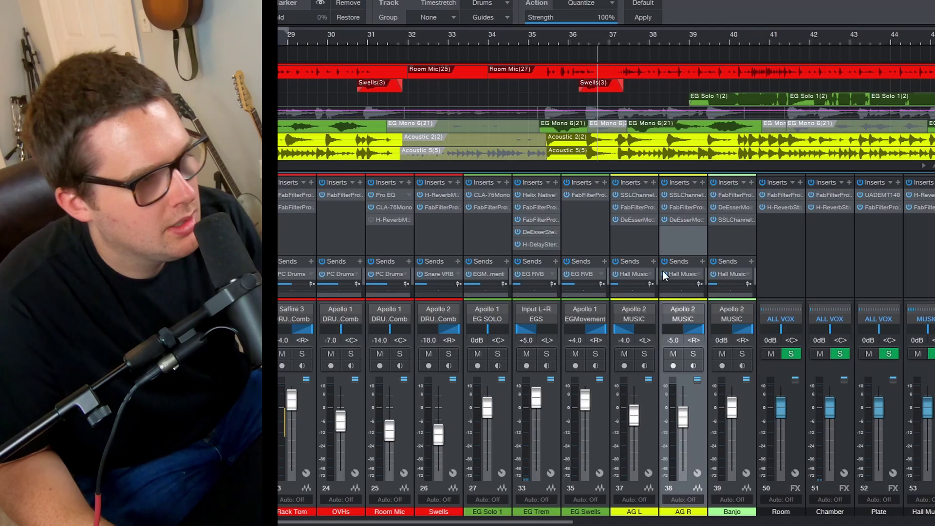
pyautogui.click(678, 235)
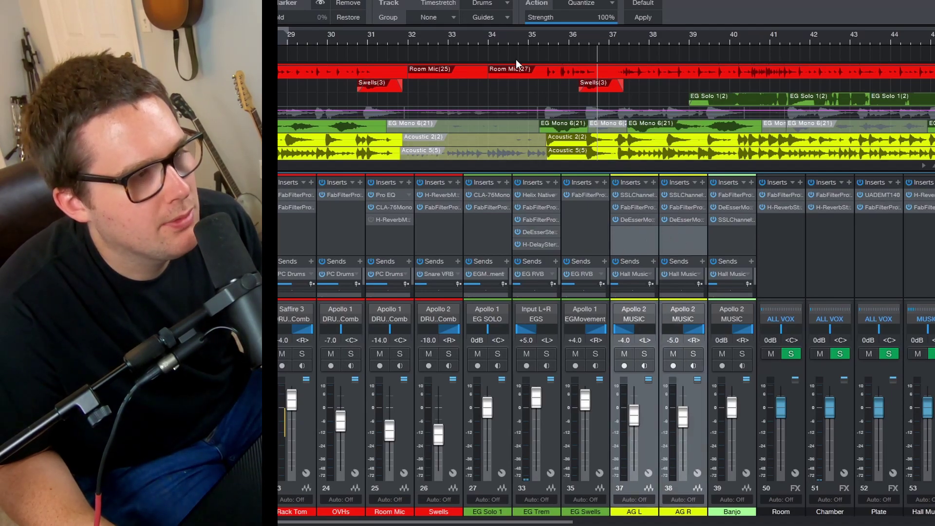
# - Solo AG L and AG R and play from bar 36 with their inserts on
pyautogui.click(561, 40)
pyautogui.press('s')
pyautogui.press('space')
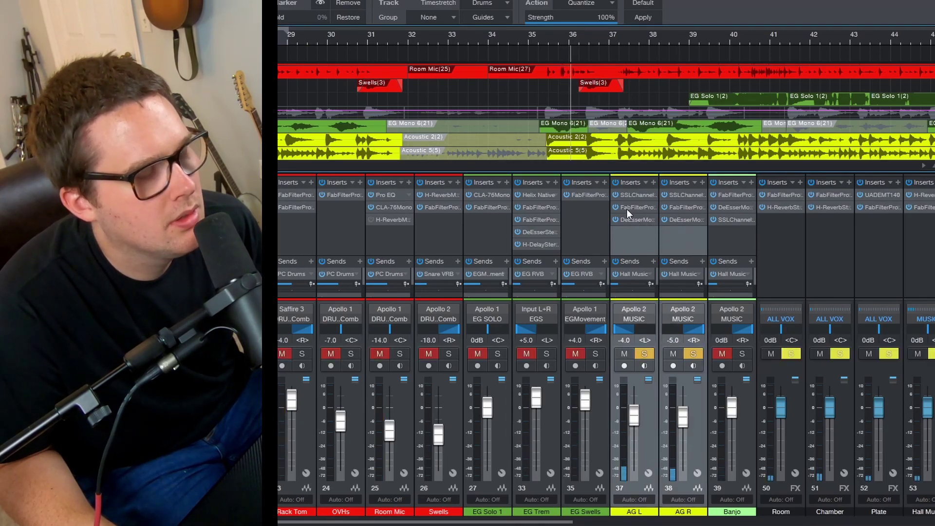
pyautogui.scroll(-1, 618, 132)
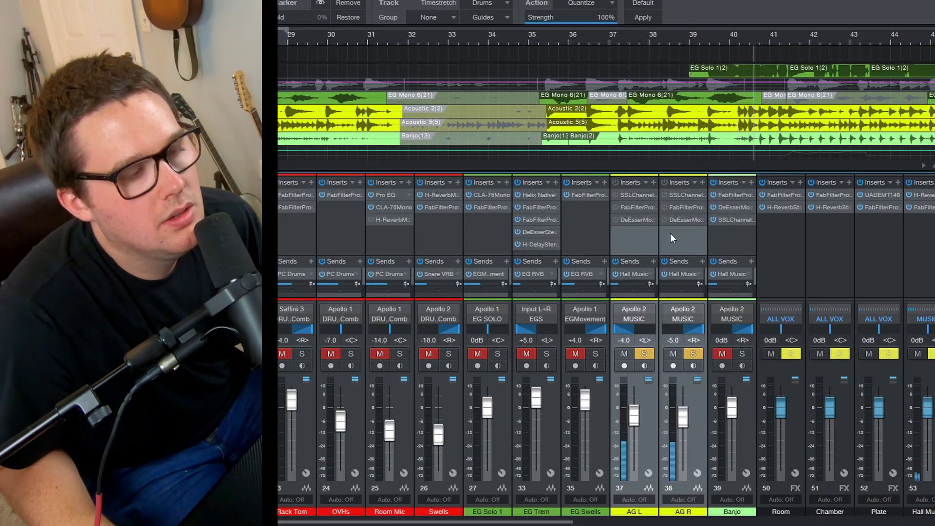
pyautogui.click(616, 182)
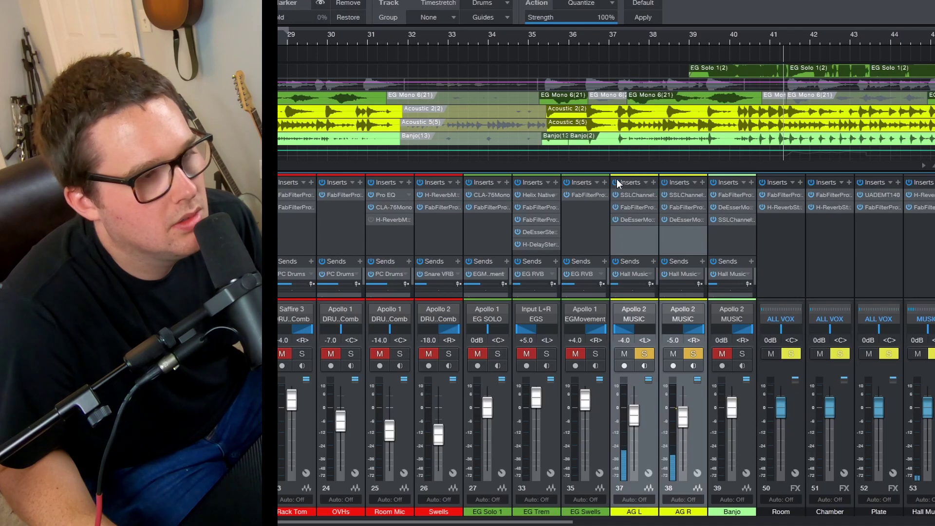
# - Return to bar 36, unsolo the guitars, and resume playback with inserts bypassed
pyautogui.click(577, 37)
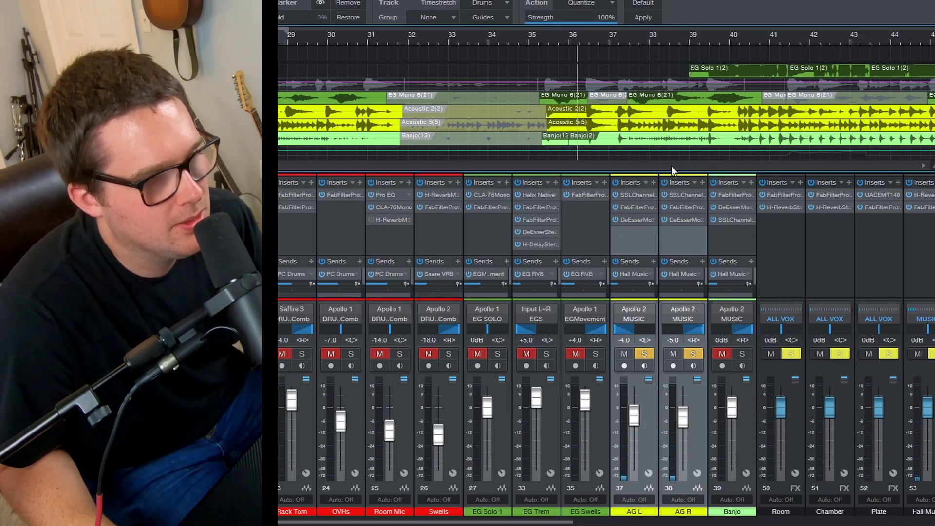
pyautogui.hotkey('shift', 's')
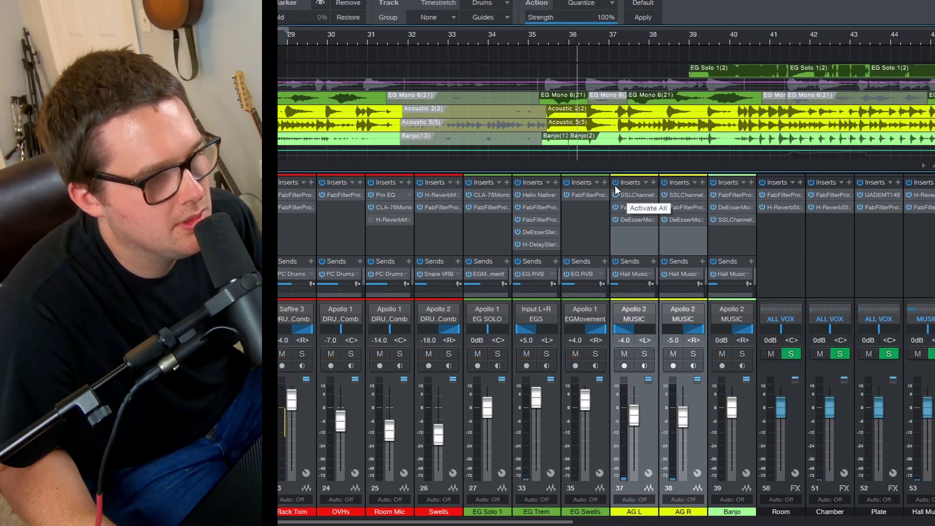
pyautogui.click(615, 183)
pyautogui.press('space')
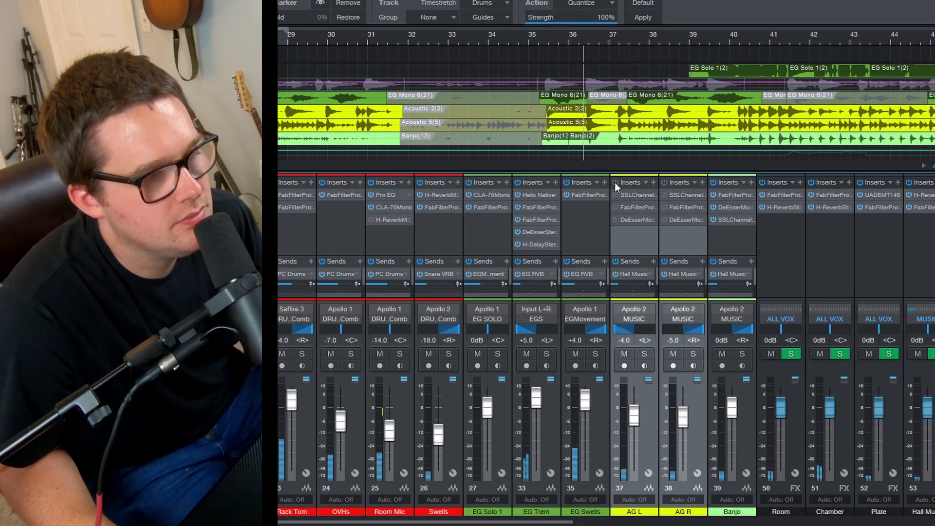
# - Reselect AG L and AG R together and resume playback from bar 38
pyautogui.click(645, 235)
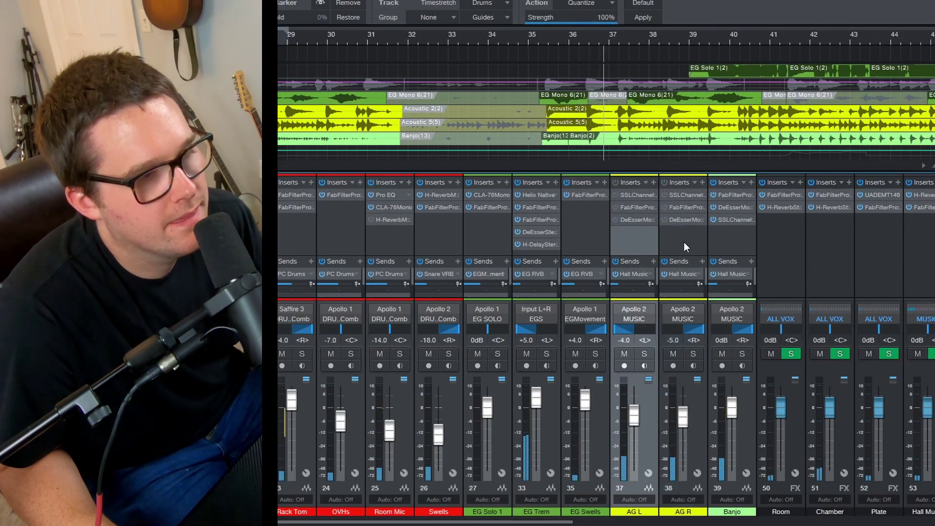
pyautogui.click(685, 247)
pyautogui.keyDown('shift'); pyautogui.click(654, 240); pyautogui.keyUp('shift')
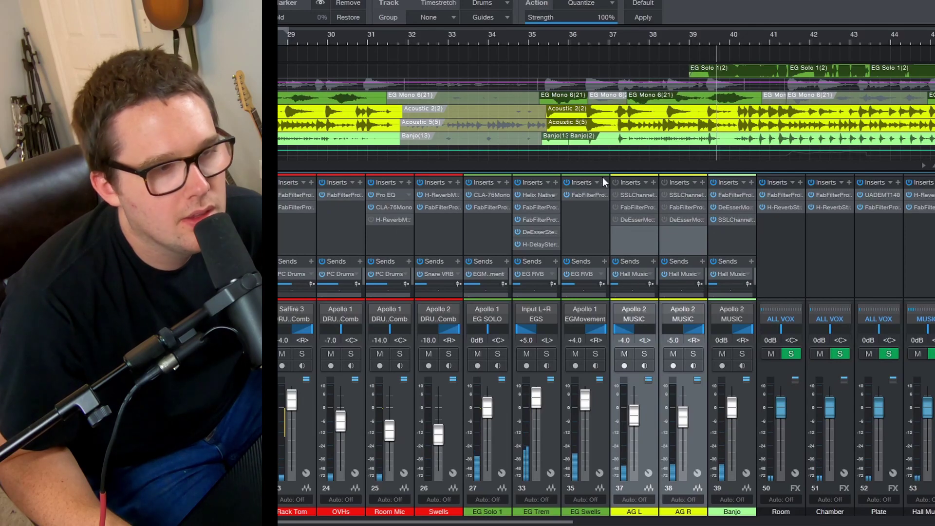
pyautogui.click(650, 35)
pyautogui.press('space')
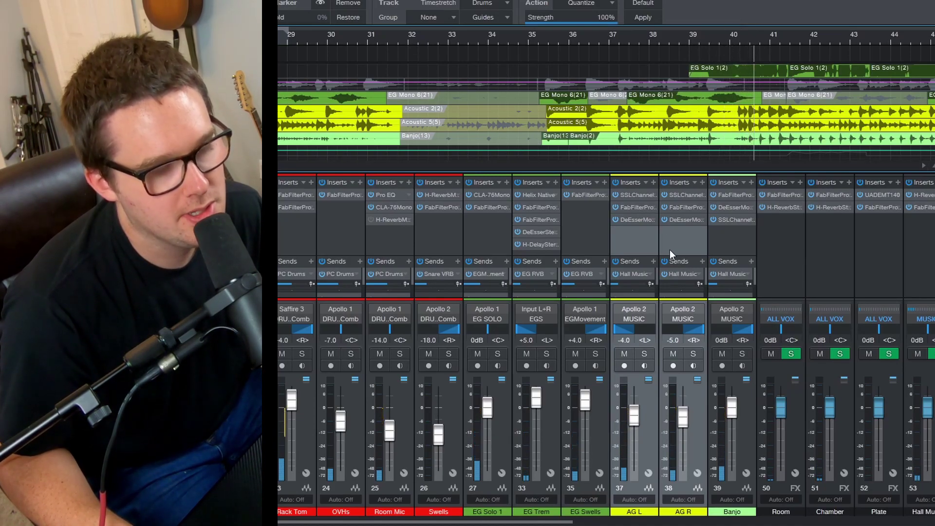
# - Select the Banjo channel, then reselect the AG L and AG R channels
pyautogui.click(720, 244)
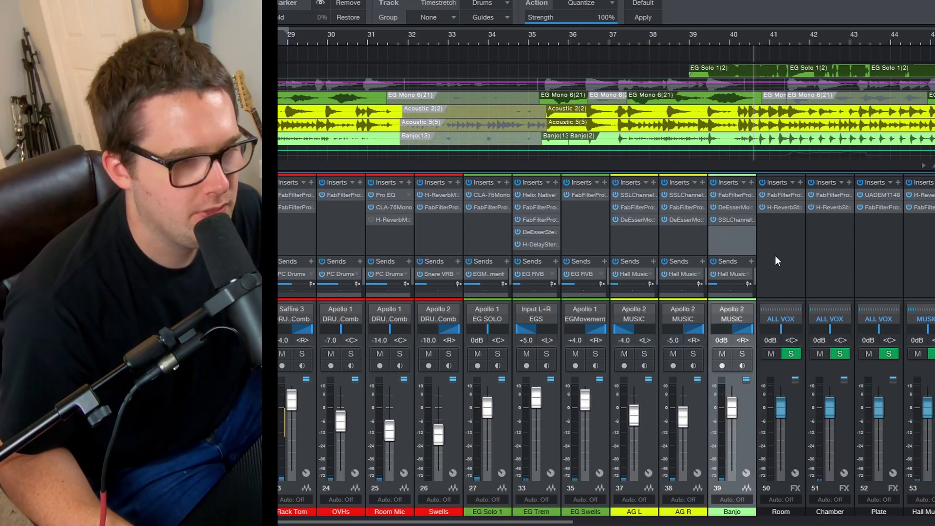
pyautogui.click(646, 252)
pyautogui.click(678, 253)
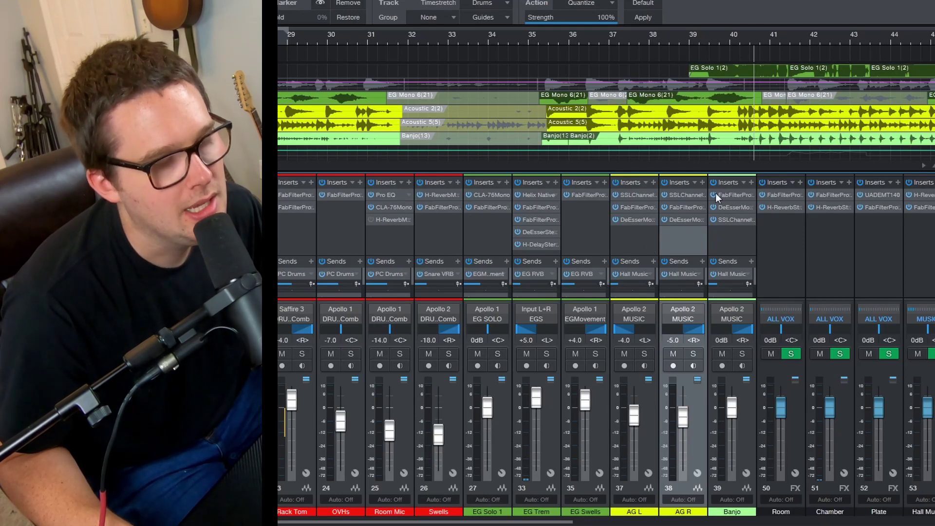
pyautogui.click(633, 245)
pyautogui.click(688, 237)
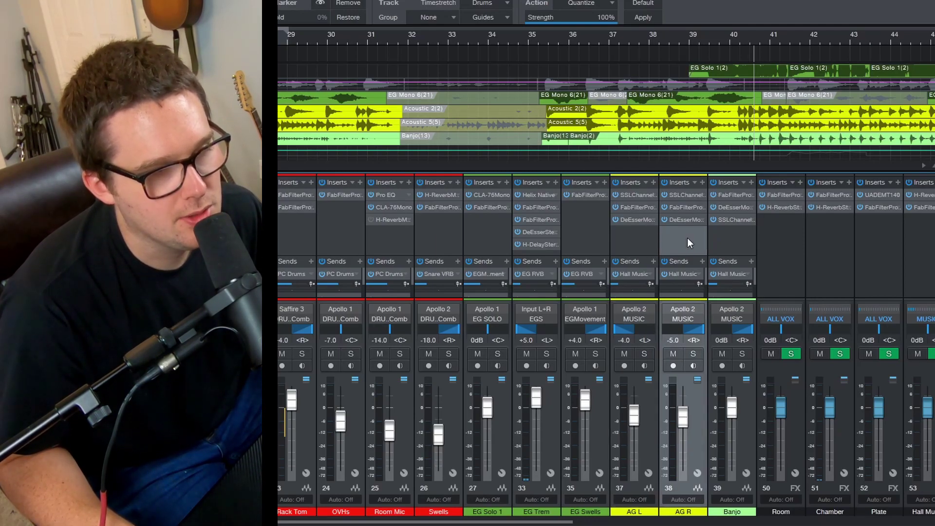
# - View and close the AG R Pro-Q 2 low-cut, then solo the Banjo channel
pyautogui.doubleClick(694, 208)
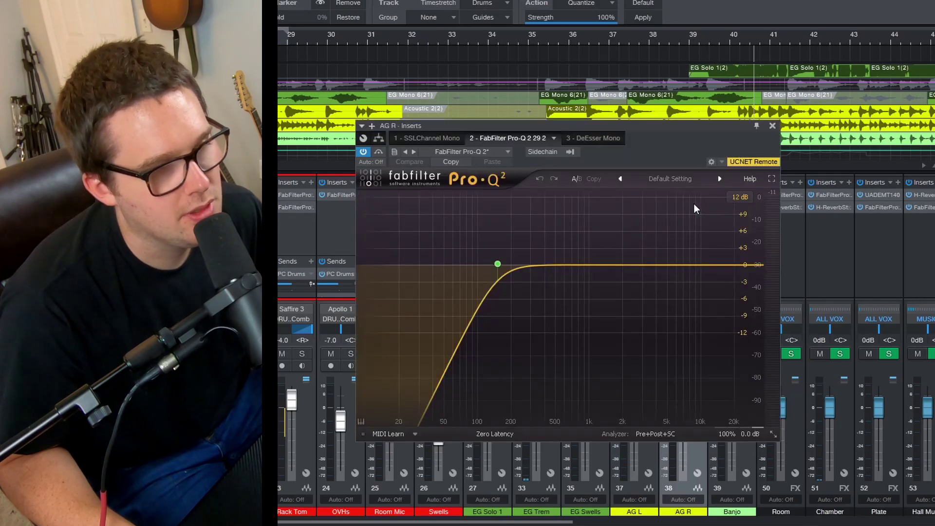
pyautogui.click(773, 126)
pyautogui.click(738, 238)
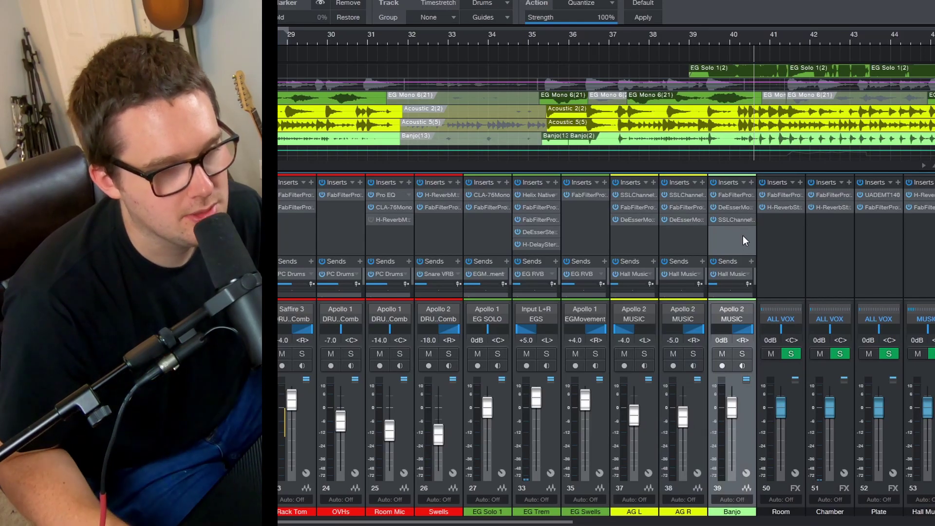
pyautogui.press('s')
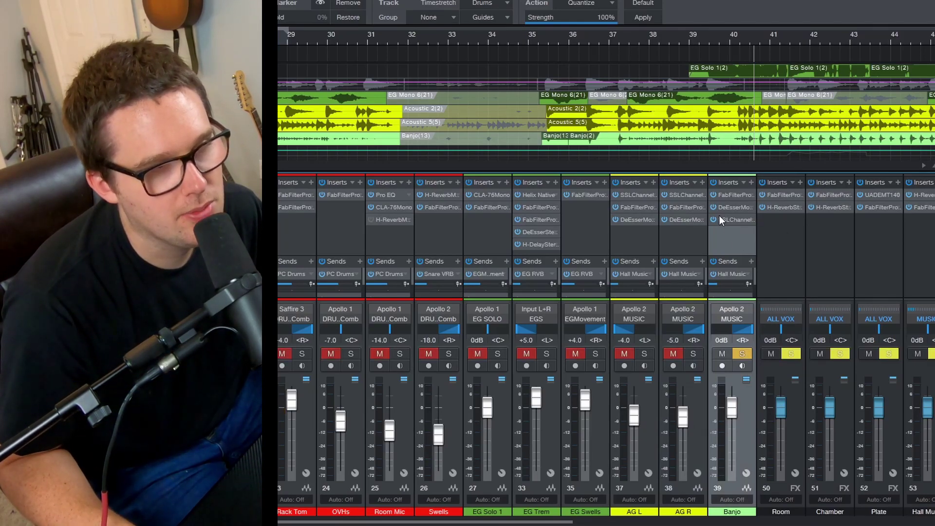
# - Play the soloed Banjo and review its DeEsser and SSL Channel inserts
pyautogui.press('space')
pyautogui.click(731, 196)
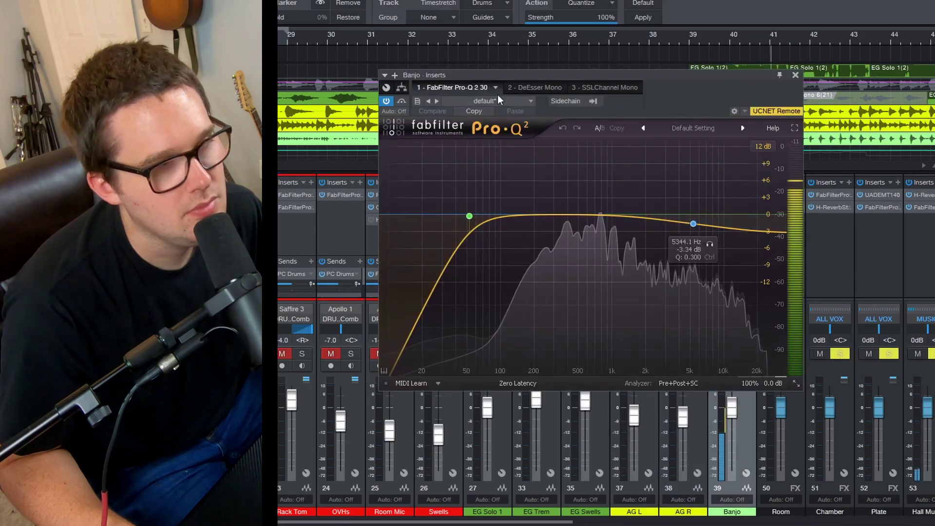
pyautogui.click(589, 87)
pyautogui.moveTo(552, 77); pyautogui.dragTo(540, 17)
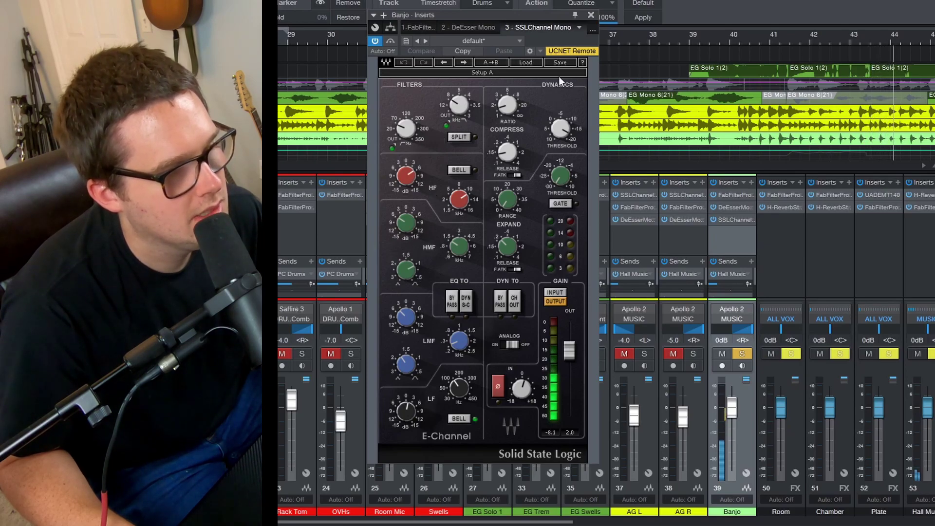
pyautogui.click(591, 14)
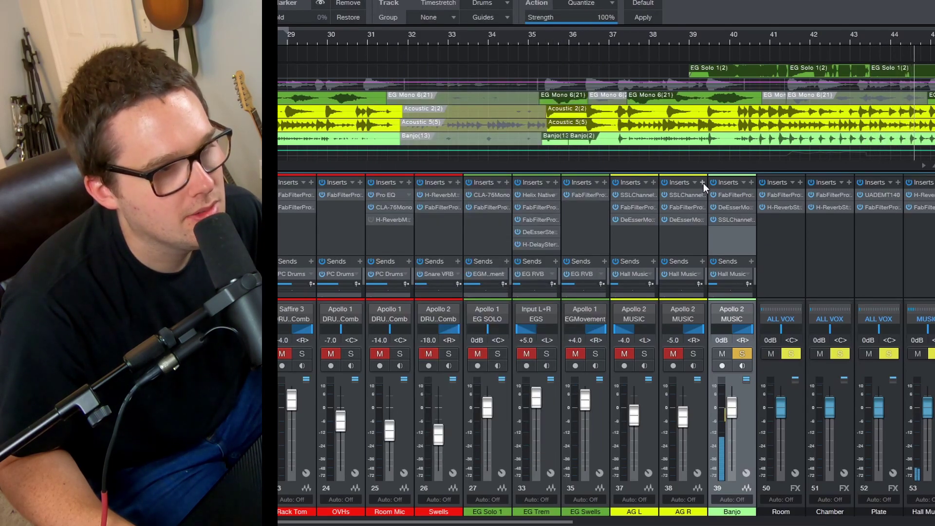
# - Compare the Banjo with inserts bypassed and active from bar 40, ending active
pyautogui.click(715, 178)
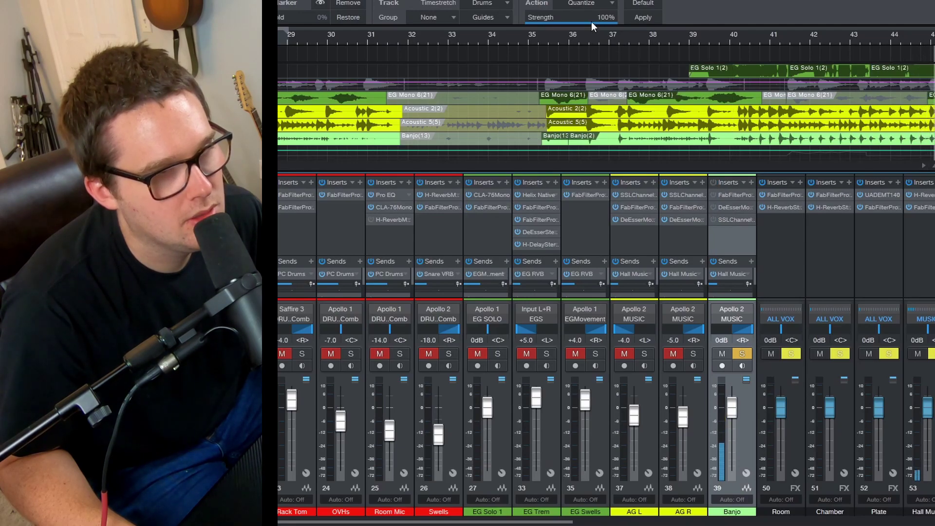
pyautogui.click(730, 36)
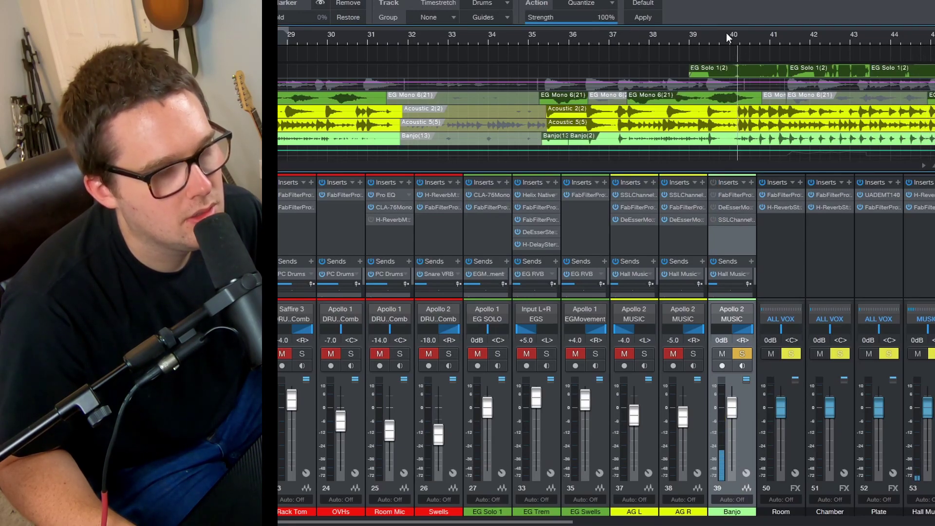
pyautogui.click(716, 182)
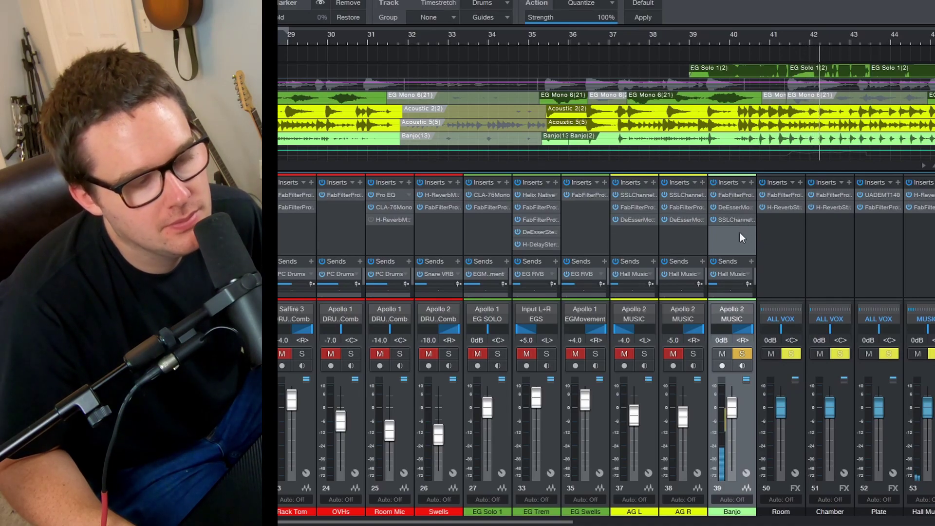
pyautogui.click(713, 182)
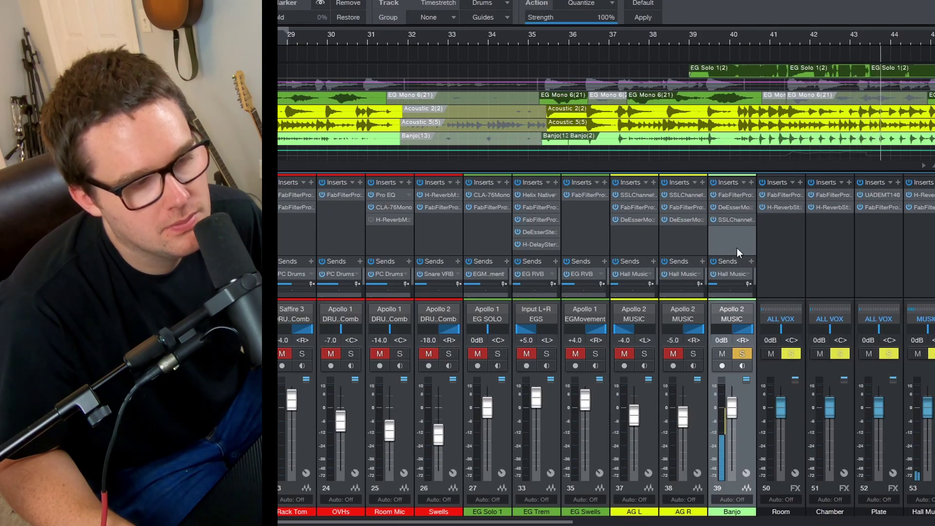
# - Unsolo Banjo, view the EG Swells Pro-Q 2, and solo EG Swells
pyautogui.click(742, 354)
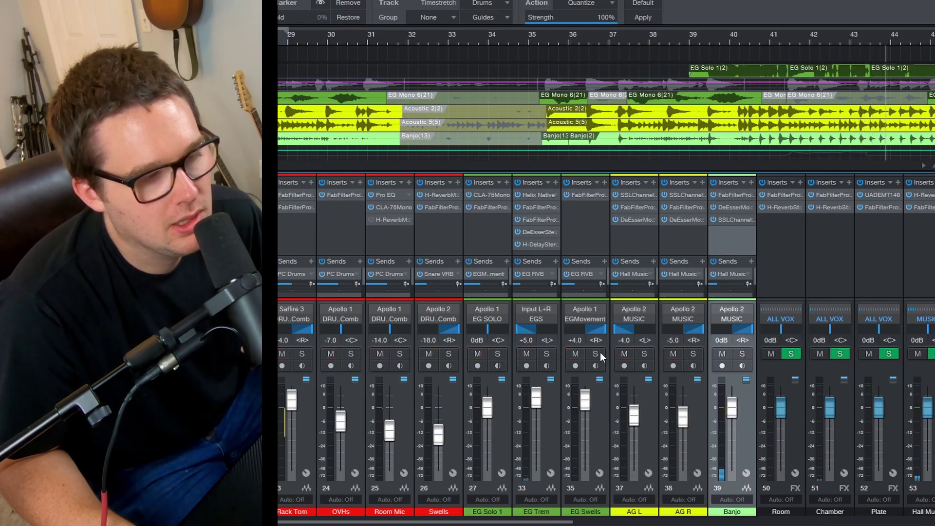
pyautogui.click(592, 232)
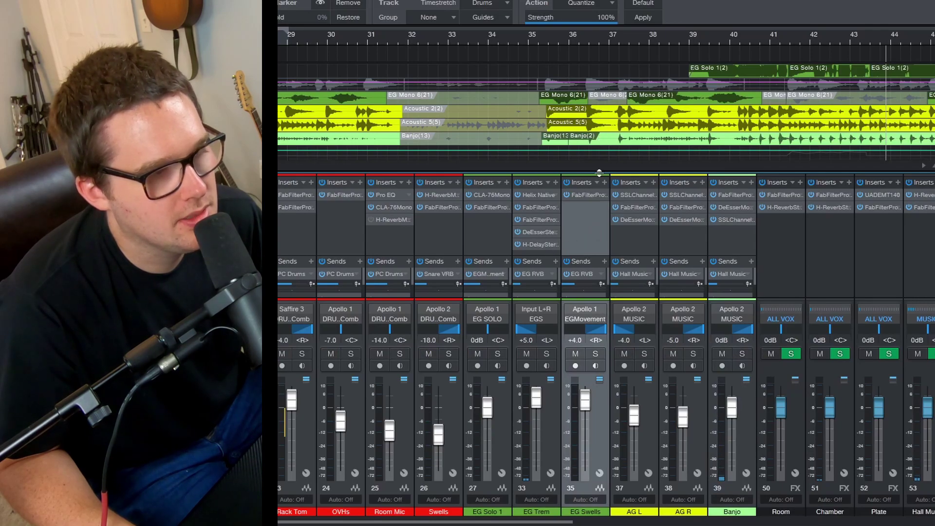
pyautogui.doubleClick(583, 195)
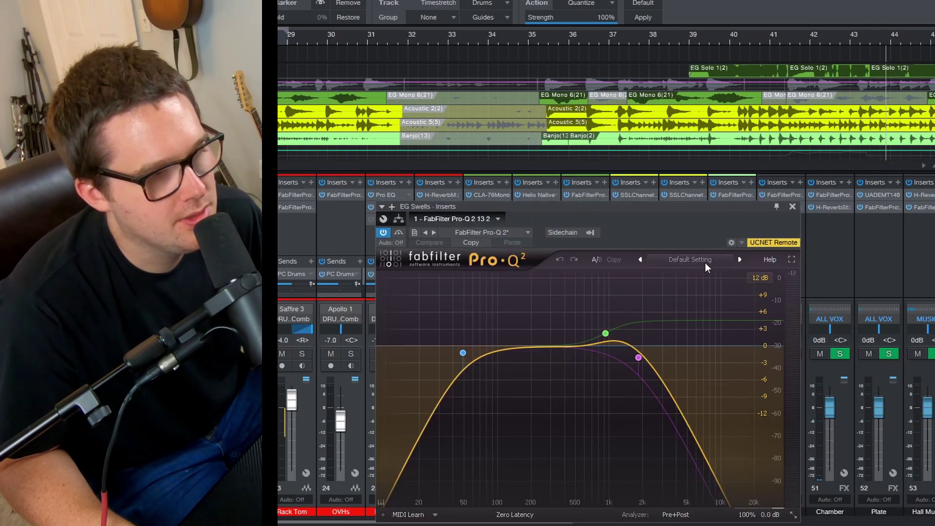
pyautogui.click(794, 208)
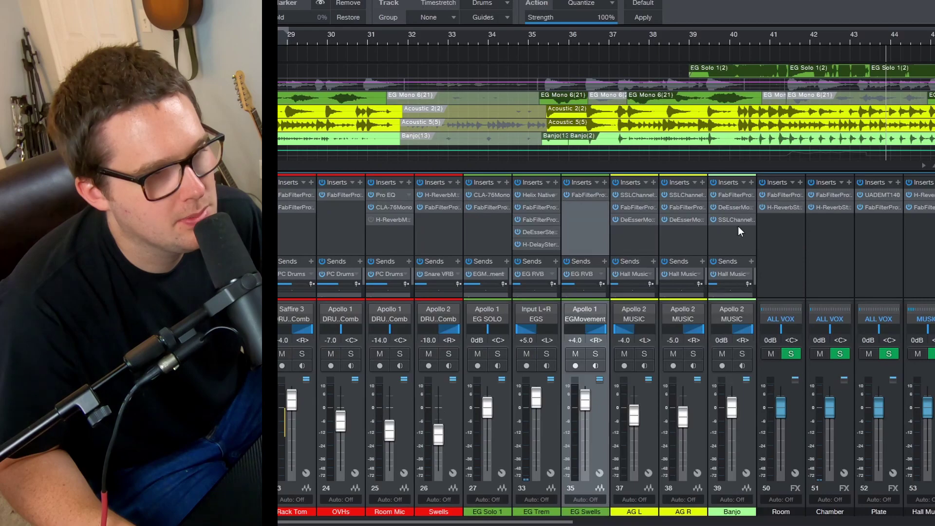
pyautogui.press('s')
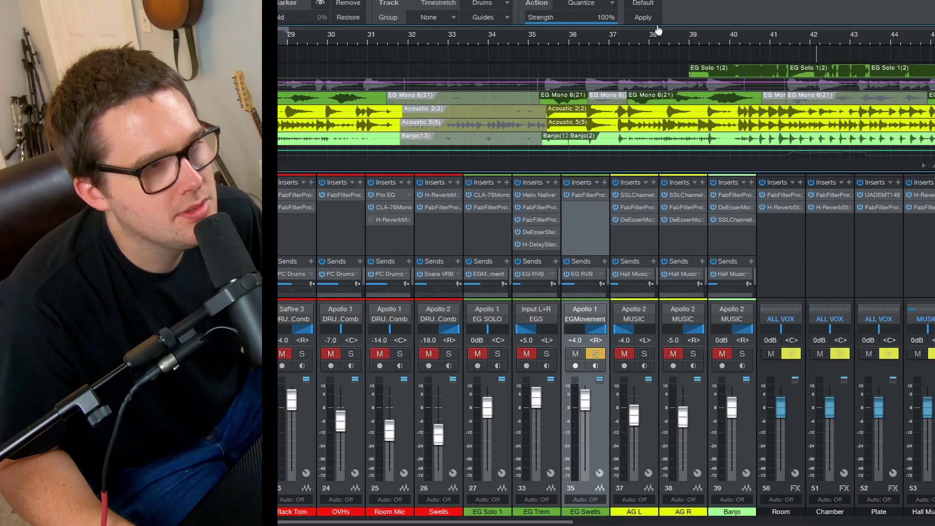
pyautogui.scroll(-3, 647, 39)
pyautogui.scroll(1, 582, 131)
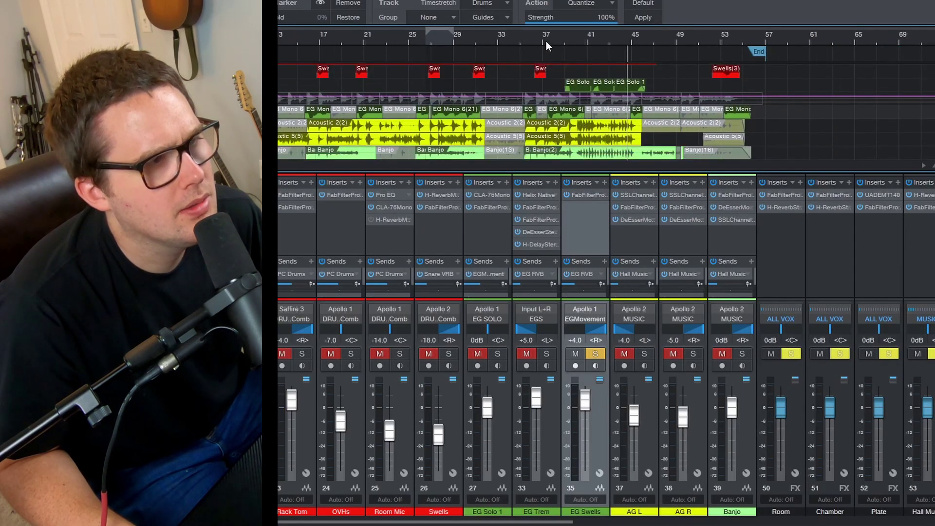
# - Start near bar 38, enlarge the sends area, and inspect the DLY R H-Delay
pyautogui.click(561, 35)
pyautogui.scroll(3, 570, 36)
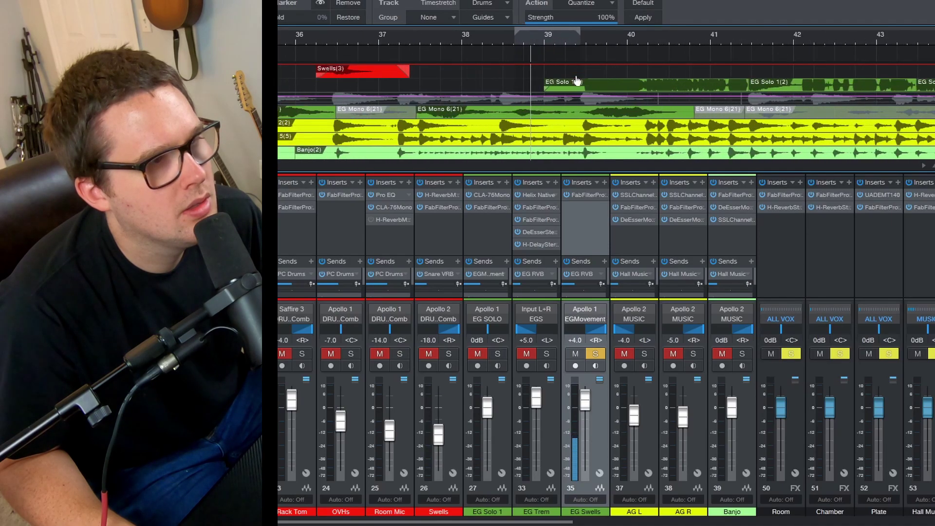
pyautogui.scroll(3, 571, 38)
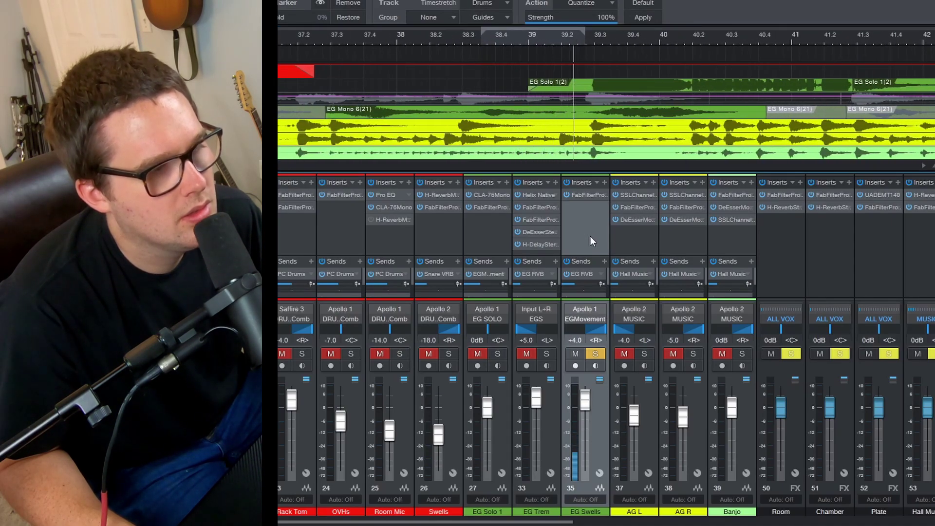
pyautogui.moveTo(591, 254); pyautogui.dragTo(586, 229)
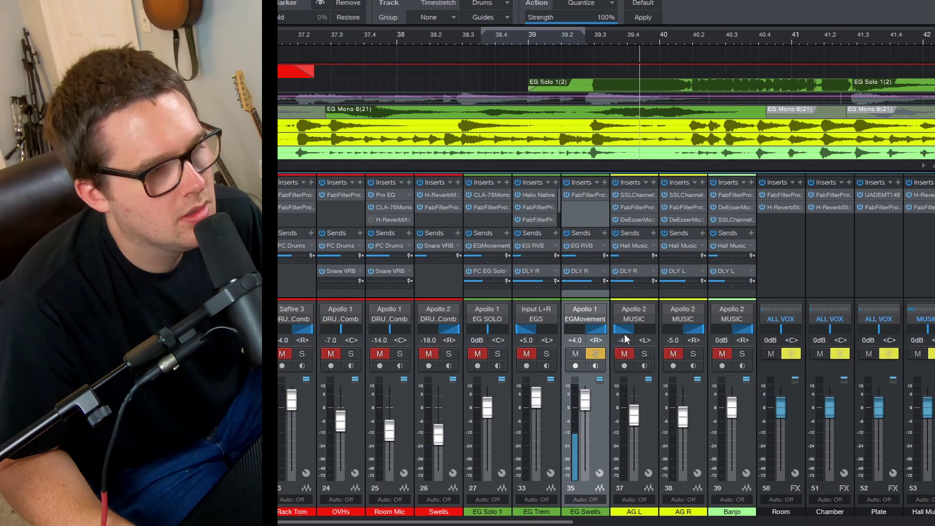
pyautogui.hscroll(1, 578, 409)
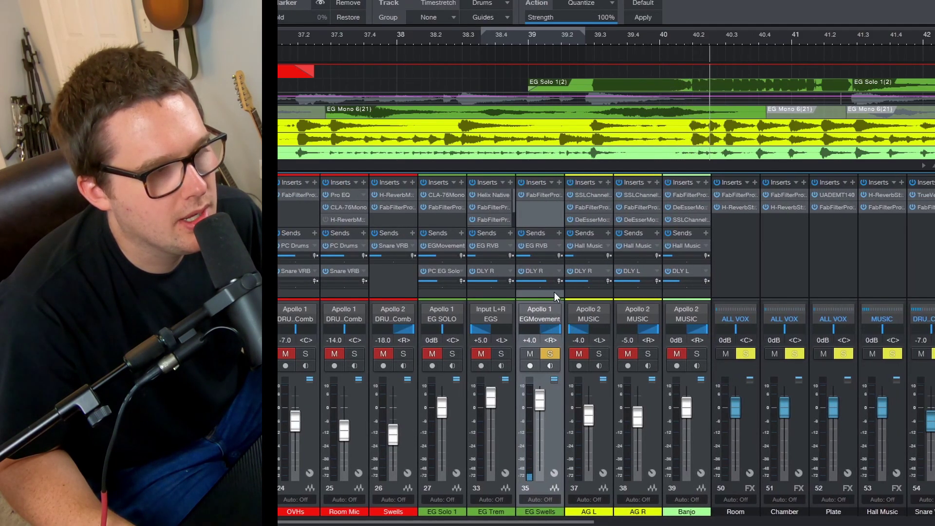
pyautogui.moveTo(541, 520); pyautogui.dragTo(800, 519)
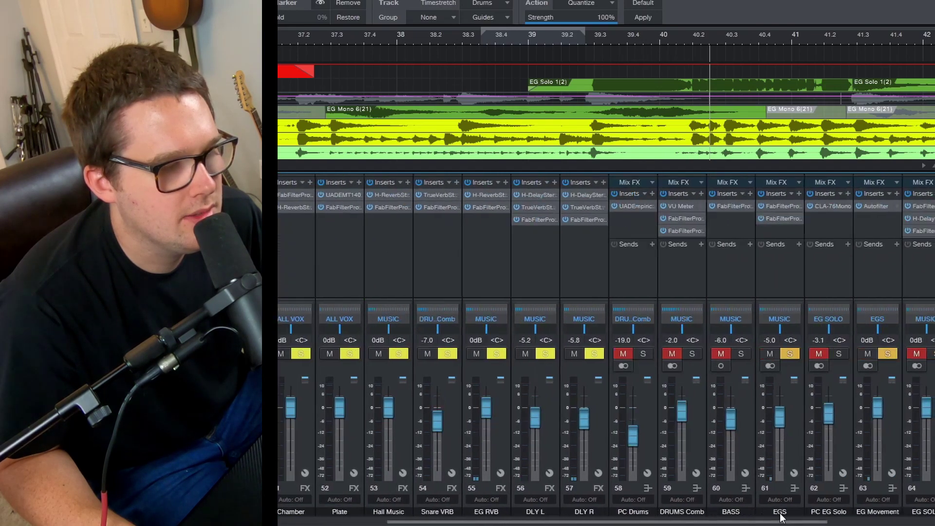
pyautogui.click(533, 245)
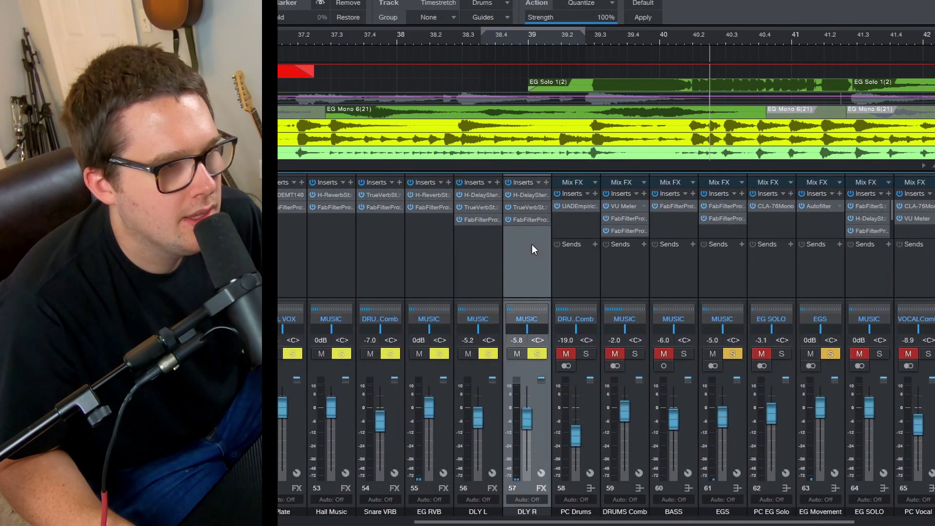
pyautogui.doubleClick(533, 193)
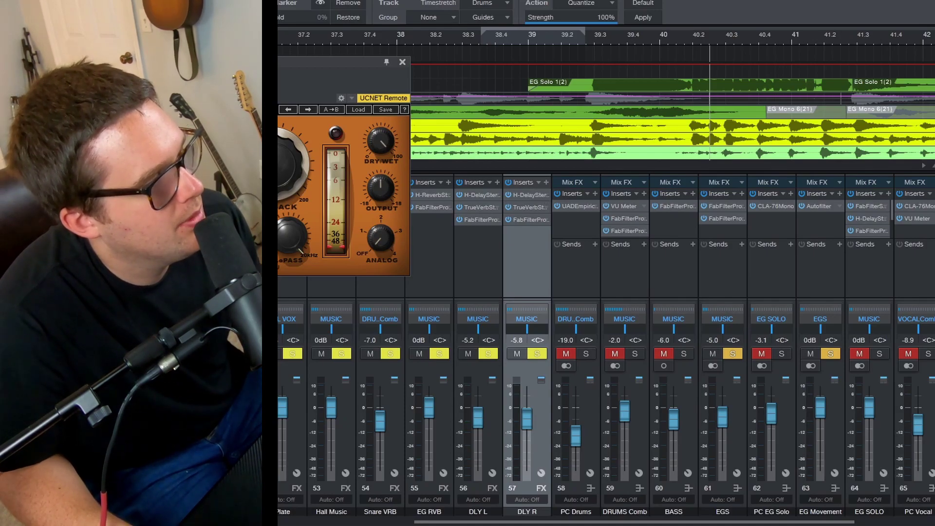
pyautogui.click(402, 62)
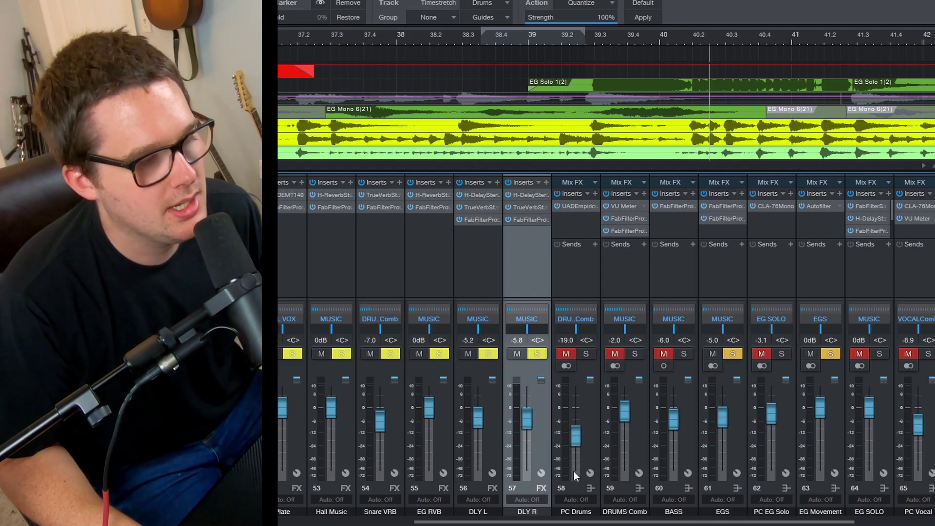
pyautogui.moveTo(548, 523); pyautogui.dragTo(408, 522)
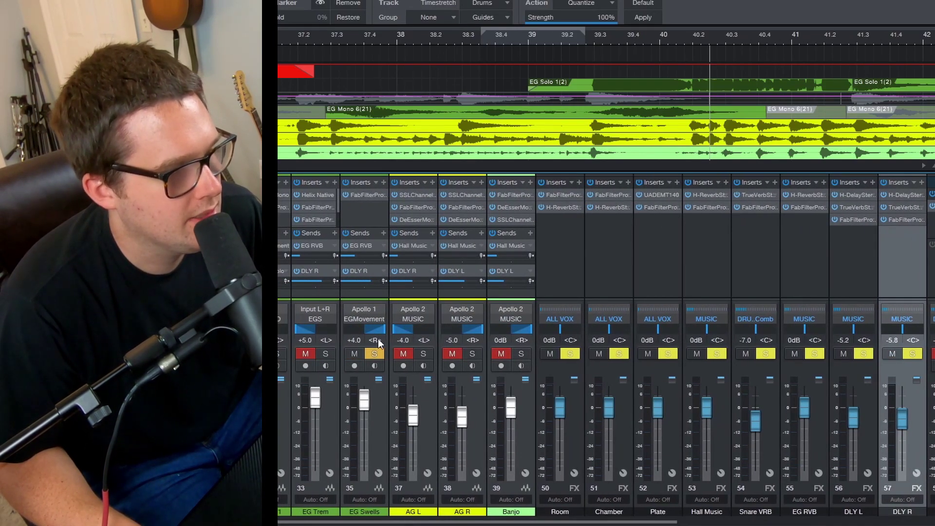
# - Play from an earlier point and turn off the DLY R send on EG Swells
pyautogui.press('space')
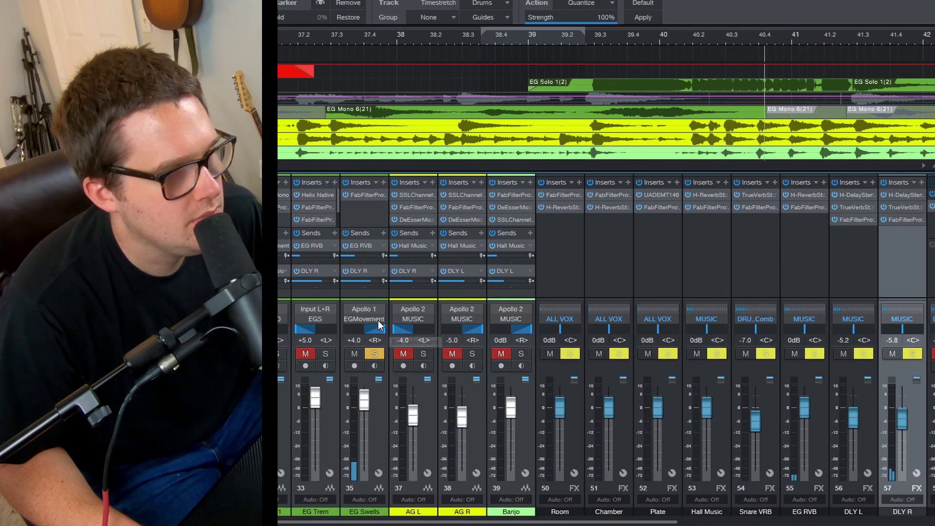
pyautogui.scroll(1, 712, 130)
pyautogui.click(582, 36)
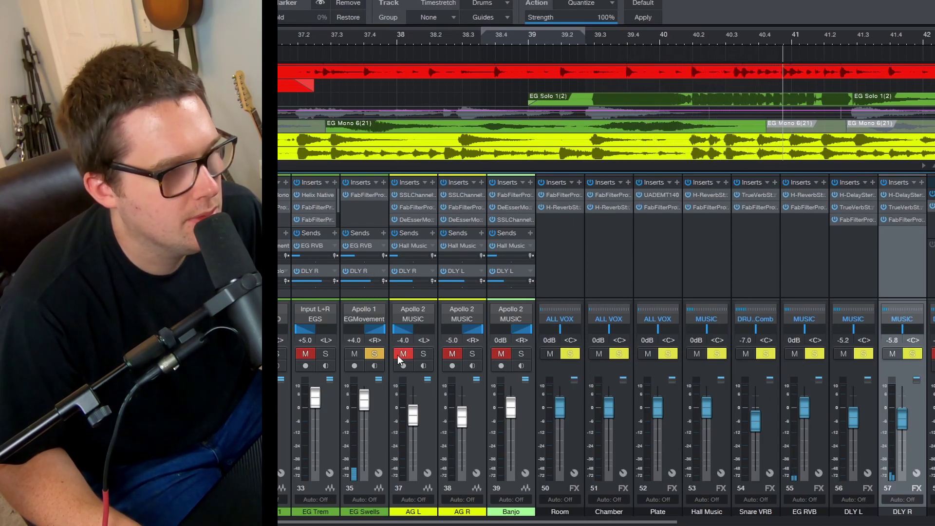
pyautogui.click(385, 353)
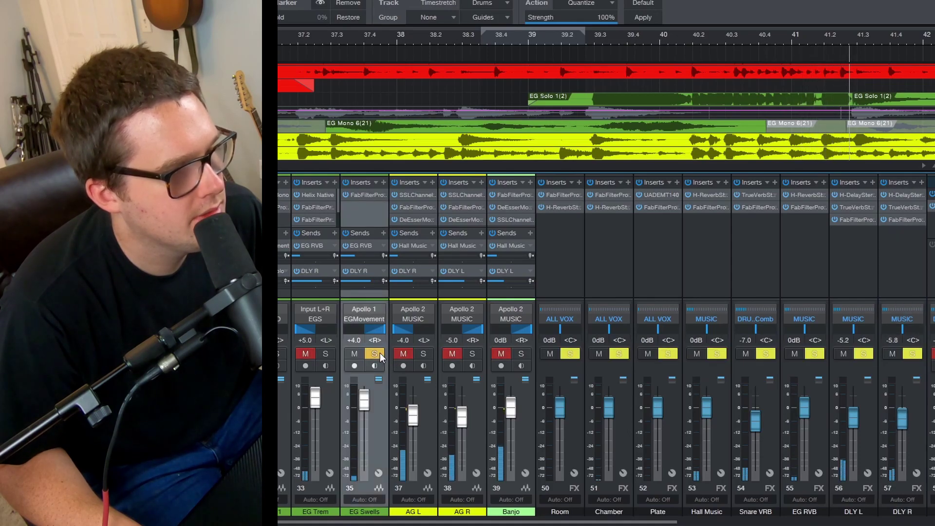
pyautogui.click(511, 36)
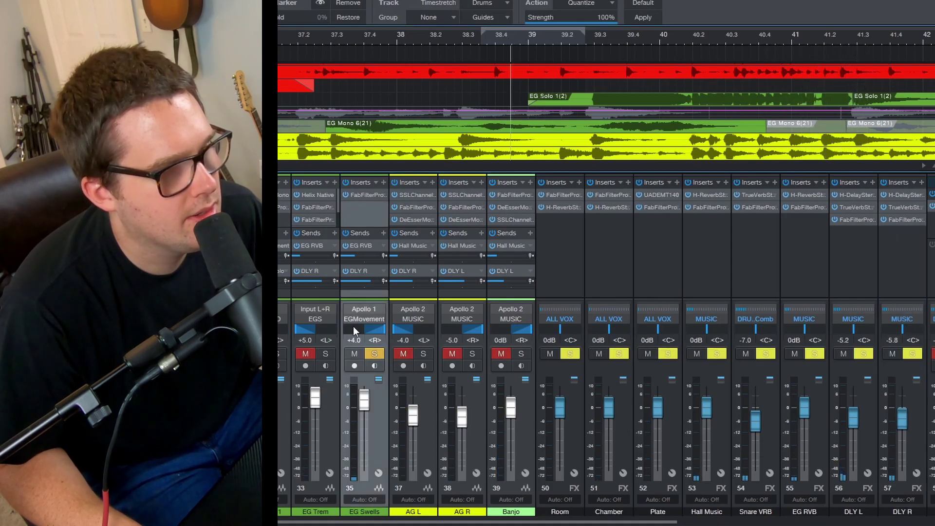
pyautogui.click(344, 272)
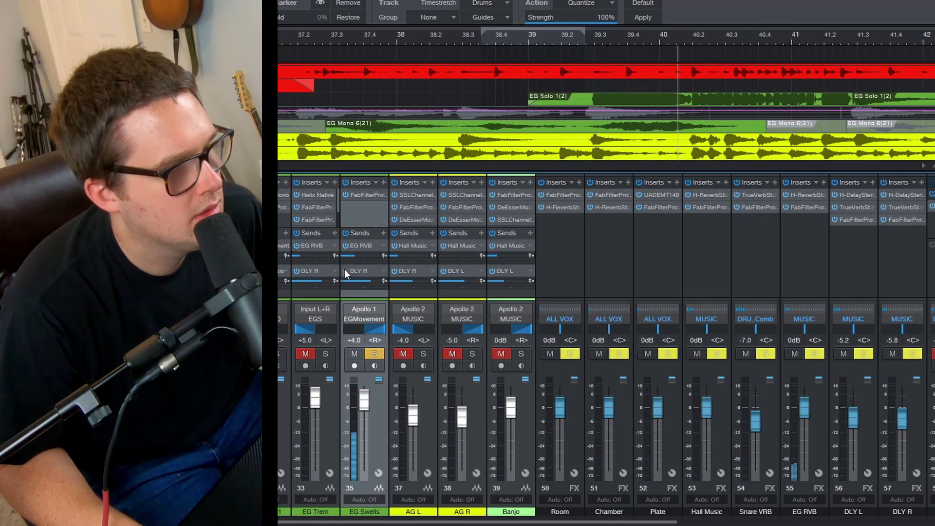
# - Replay the passage with EG Swells unsoloed and EG Trem's Helix Native opened
pyautogui.click(539, 36)
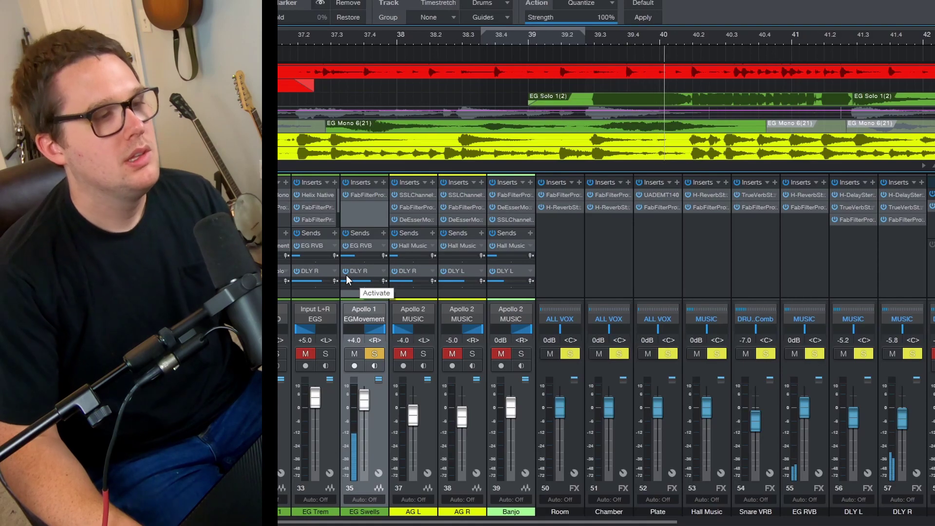
pyautogui.click(374, 354)
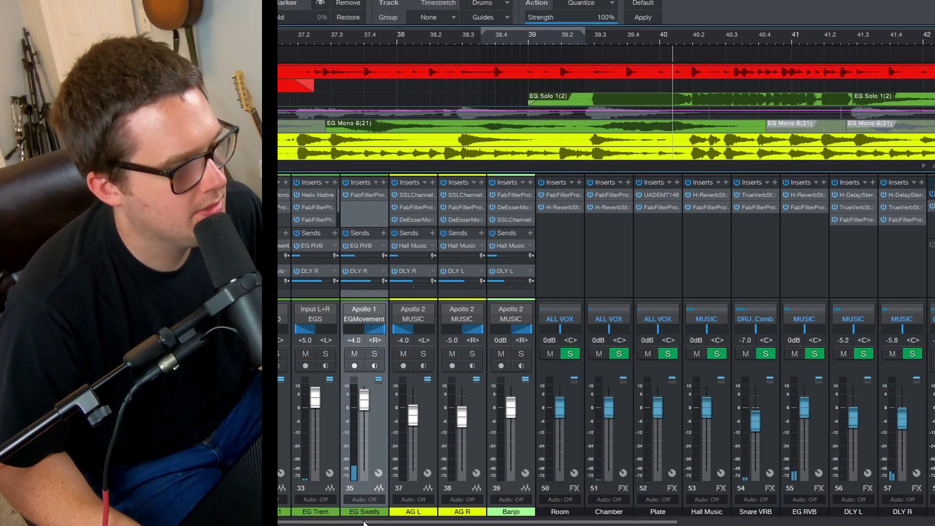
pyautogui.hscroll(-2, 409, 378)
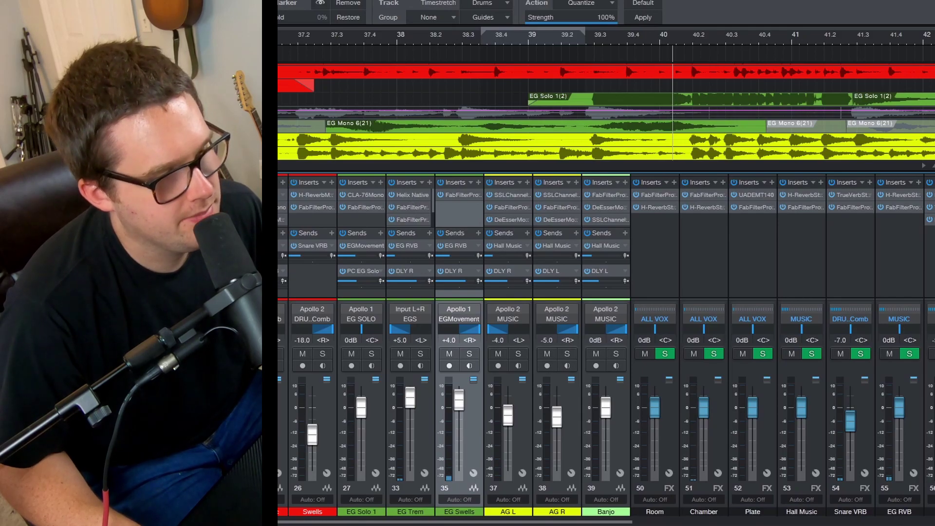
pyautogui.click(414, 195)
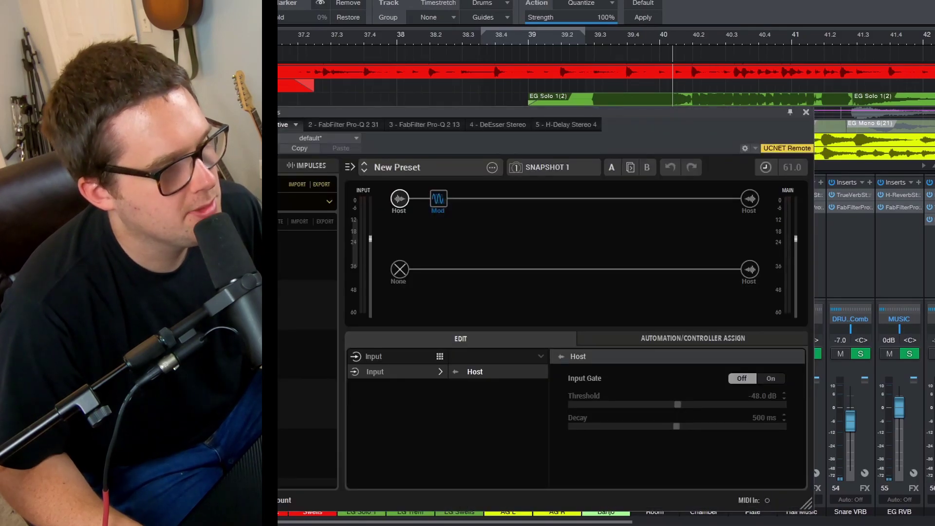
# - Browse EG Trem's two Pro-Q 2 EQs, DeEsser and H-Delay, then close the window
pyautogui.click(366, 124)
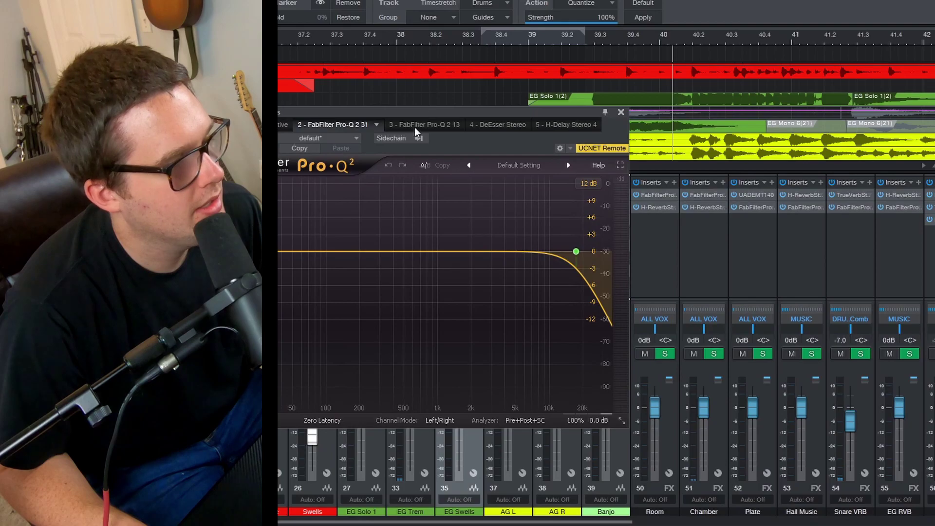
pyautogui.click(412, 125)
pyautogui.moveTo(479, 236)
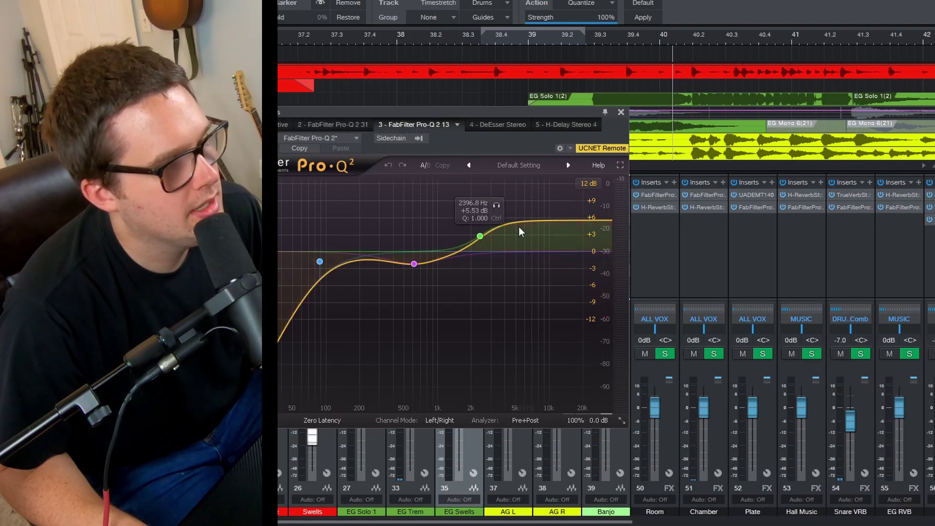
pyautogui.click(499, 125)
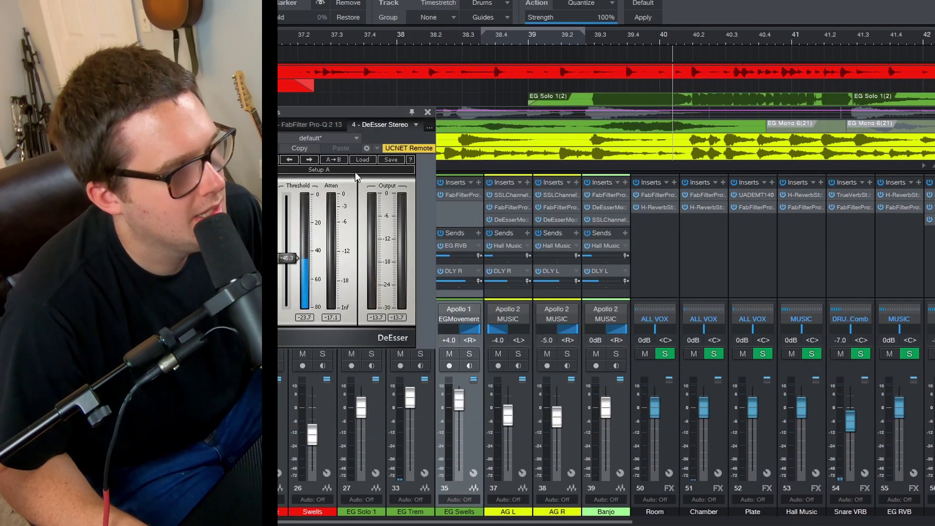
pyautogui.click(425, 123)
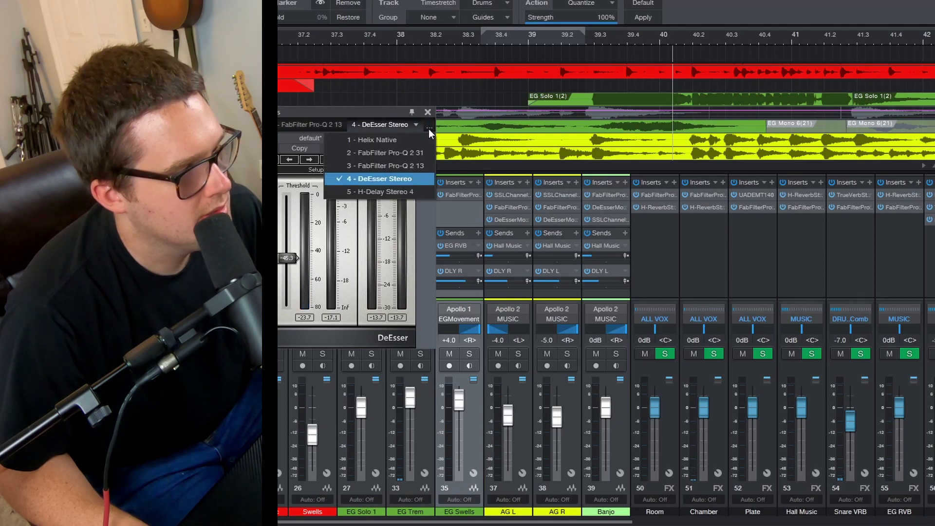
pyautogui.click(409, 190)
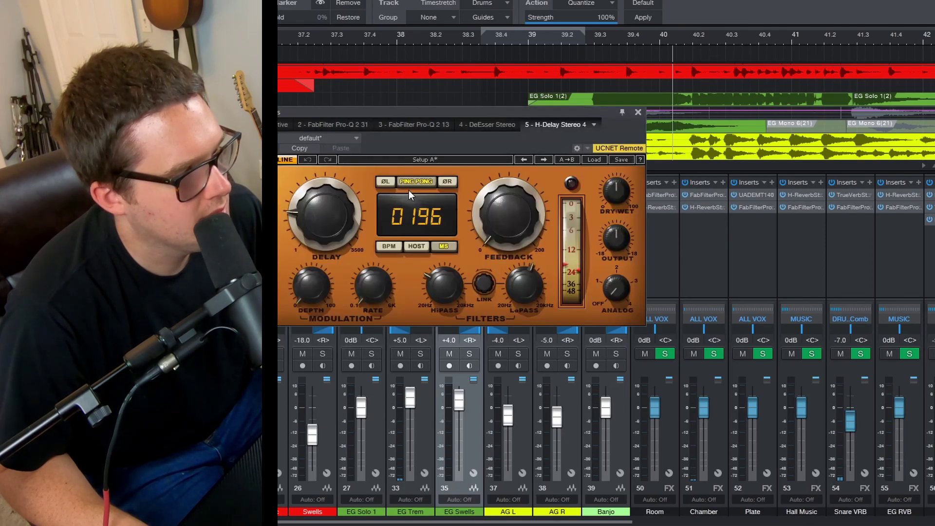
pyautogui.click(637, 113)
# - Solo EG Trem and EG Swells together
pyautogui.press('s')
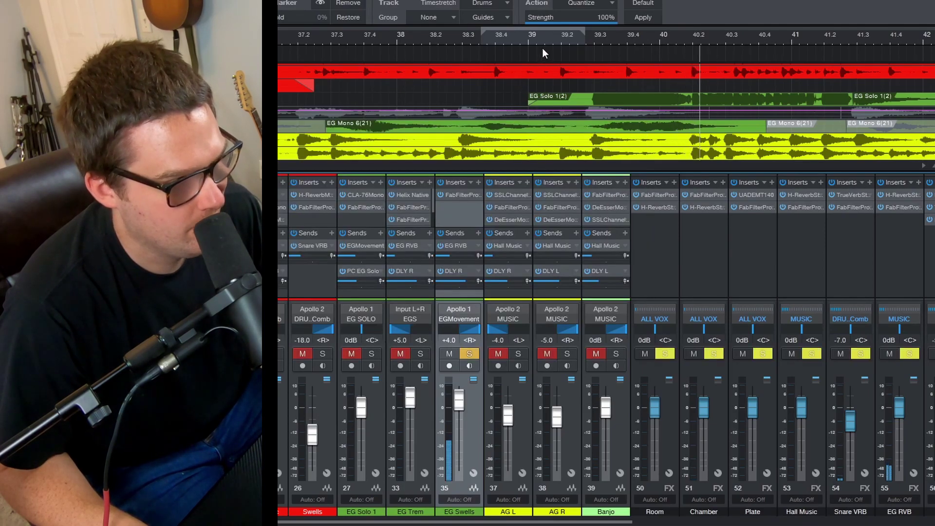
pyautogui.click(421, 353)
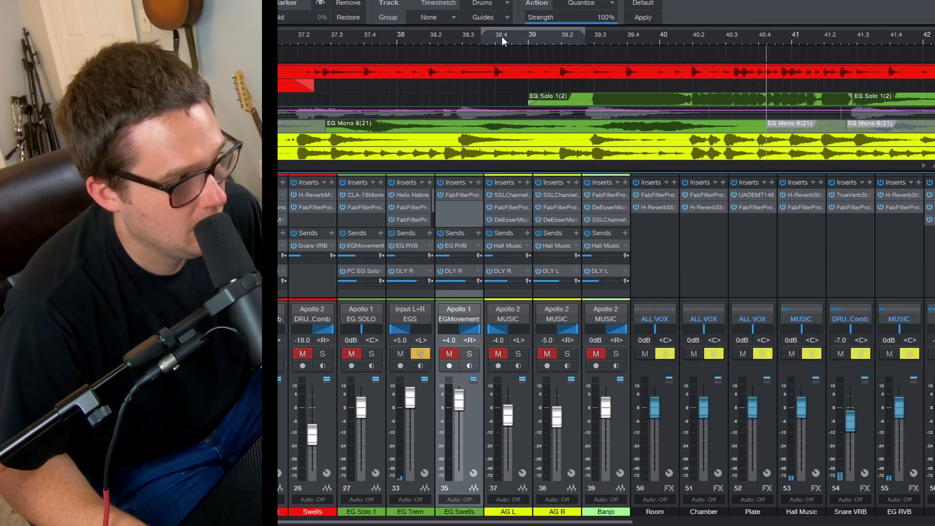
pyautogui.scroll(-5, 502, 35)
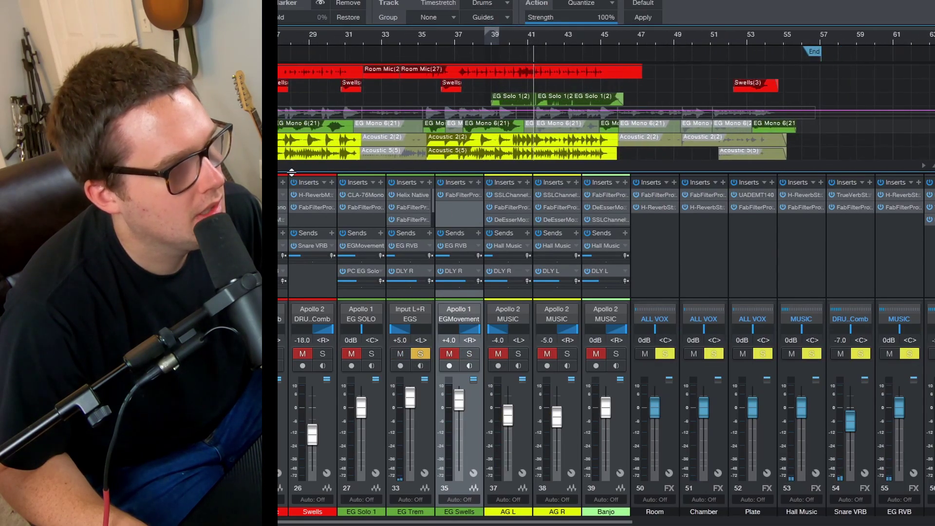
pyautogui.hscroll(-5, 292, 165)
pyautogui.hscroll(-3, 292, 165)
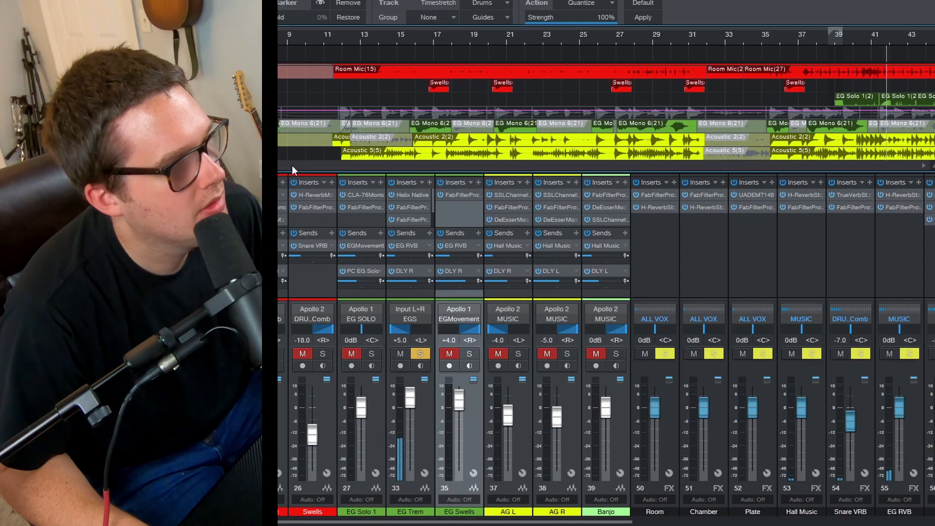
pyautogui.hscroll(3, 292, 165)
pyautogui.hscroll(4, 293, 165)
pyautogui.hscroll(4, 294, 165)
pyautogui.hscroll(3, 293, 166)
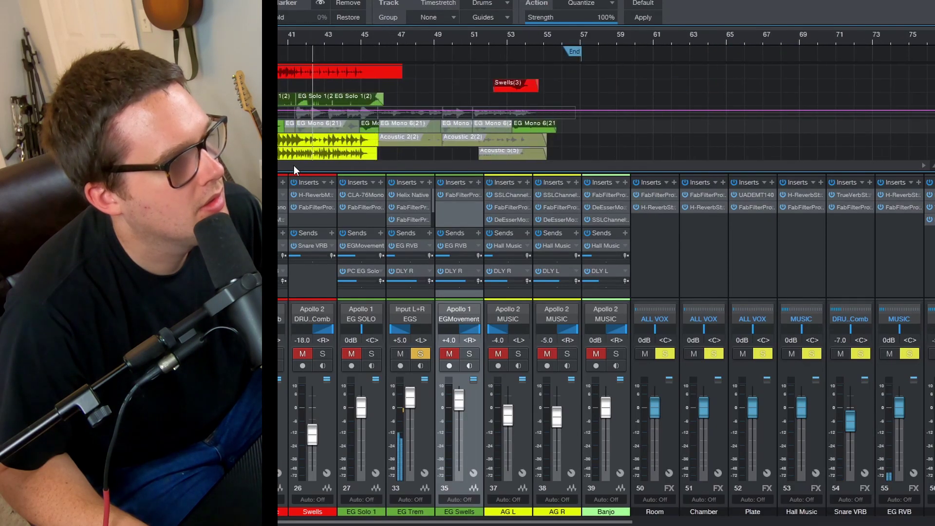
pyautogui.scroll(3, 313, 37)
pyautogui.scroll(2, 324, 66)
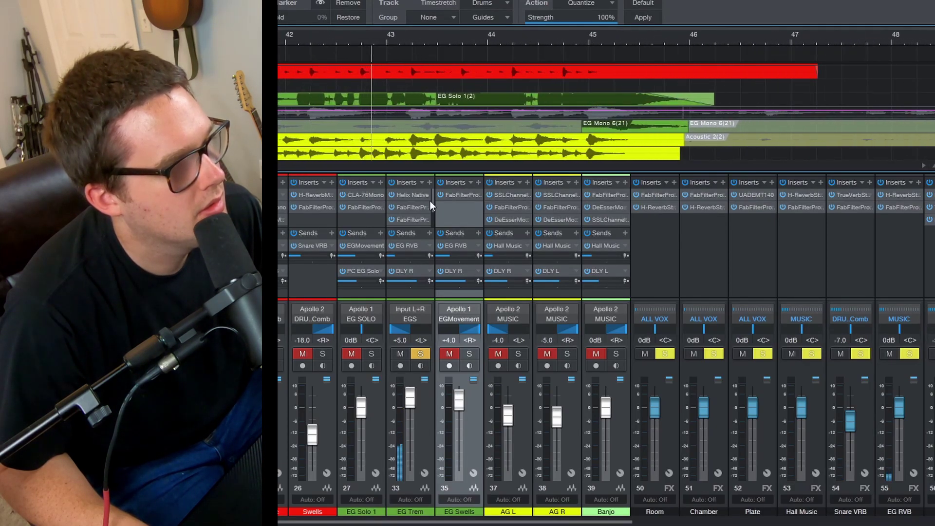
pyautogui.click(470, 354)
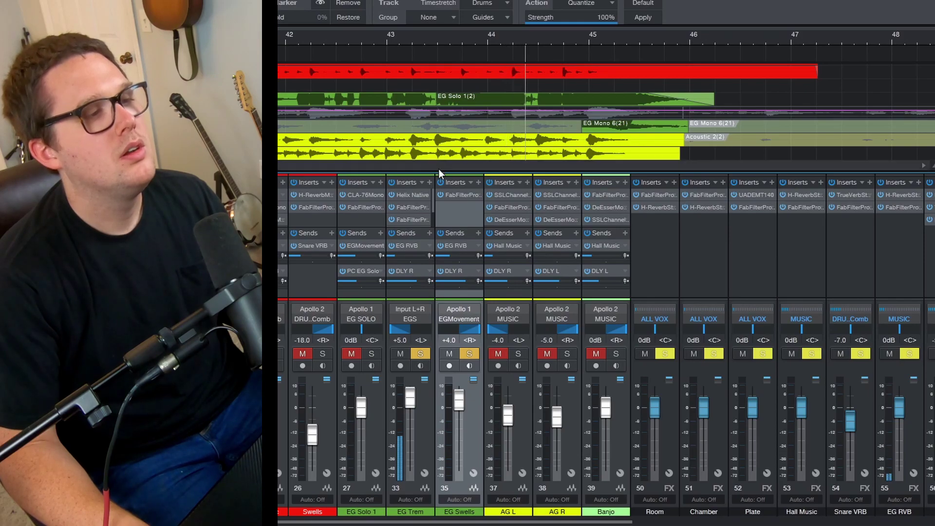
pyautogui.hscroll(-3, 440, 169)
pyautogui.hscroll(-2, 440, 169)
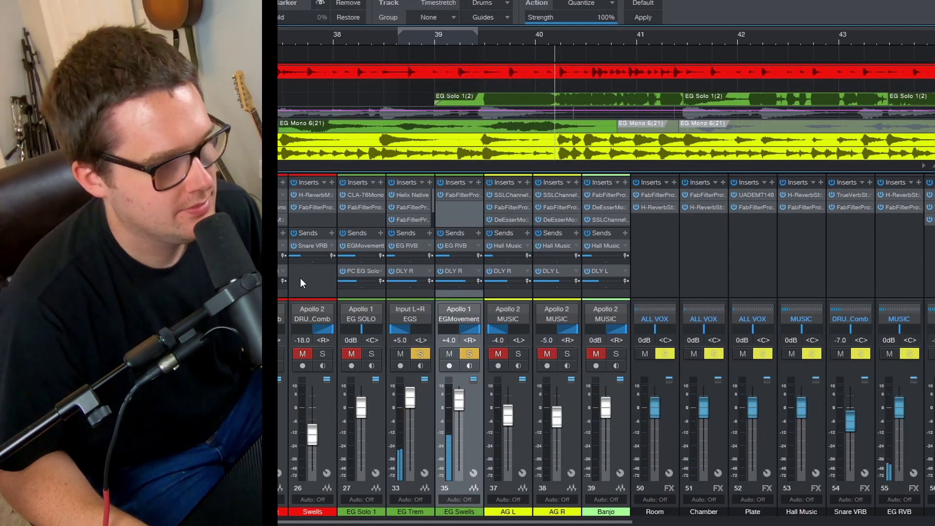
# - Unsolo and mute EG Swells and EG Trem, then unmute and solo EG Solo 1
pyautogui.click(469, 353)
pyautogui.click(449, 353)
pyautogui.click(421, 354)
pyautogui.click(400, 354)
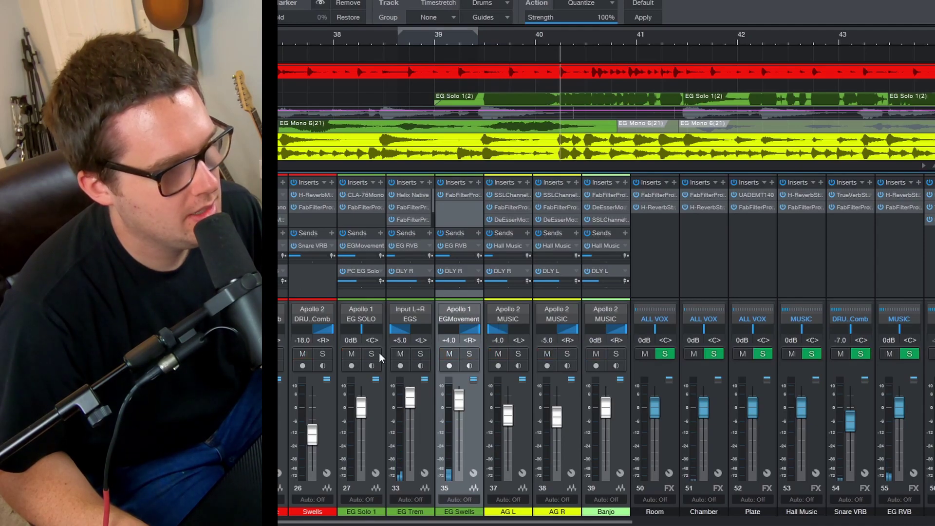
pyautogui.click(352, 354)
pyautogui.click(371, 354)
pyautogui.scroll(-5, 500, 42)
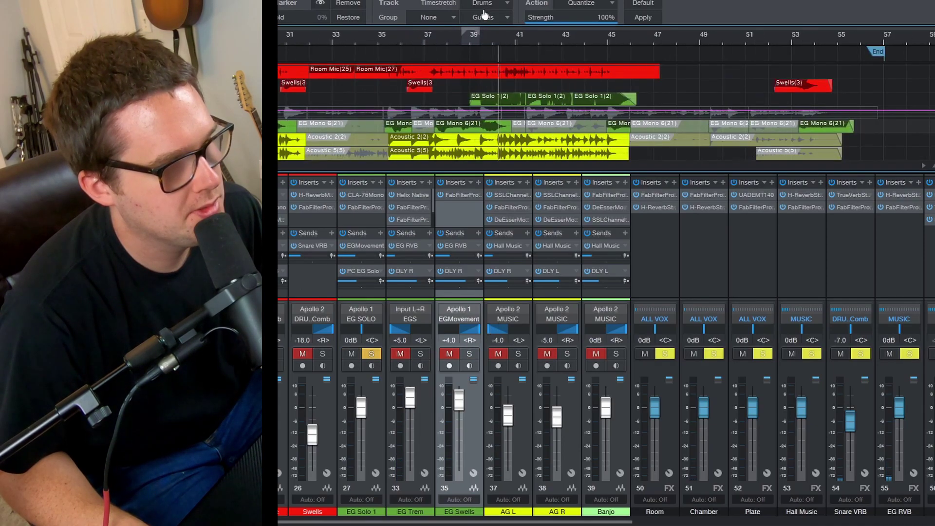
pyautogui.scroll(5, 460, 85)
pyautogui.scroll(-3, 441, 116)
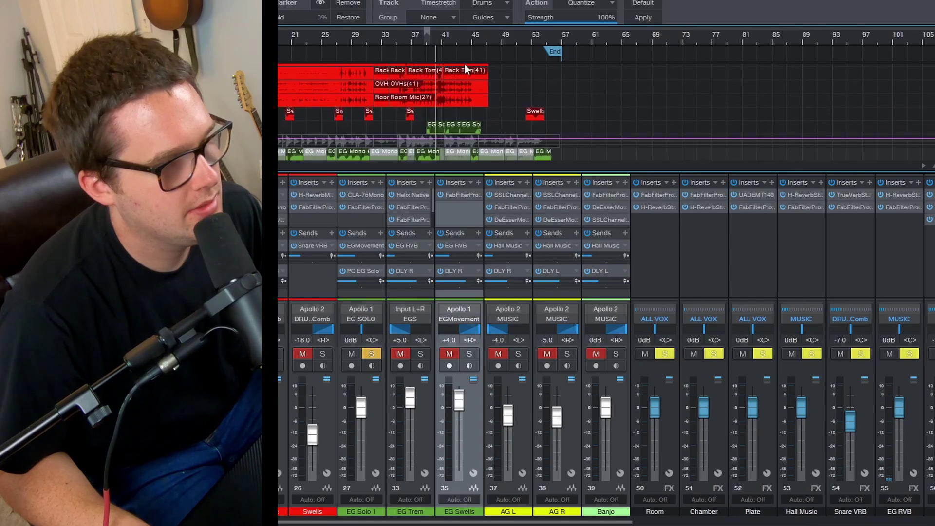
pyautogui.scroll(5, 461, 40)
pyautogui.scroll(2, 408, 163)
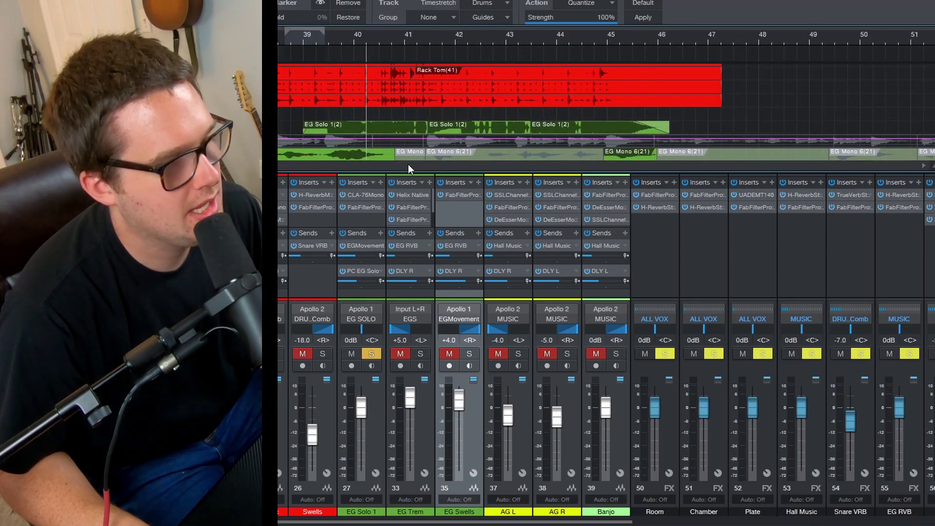
pyautogui.scroll(-1, 407, 142)
pyautogui.scroll(3, 321, 39)
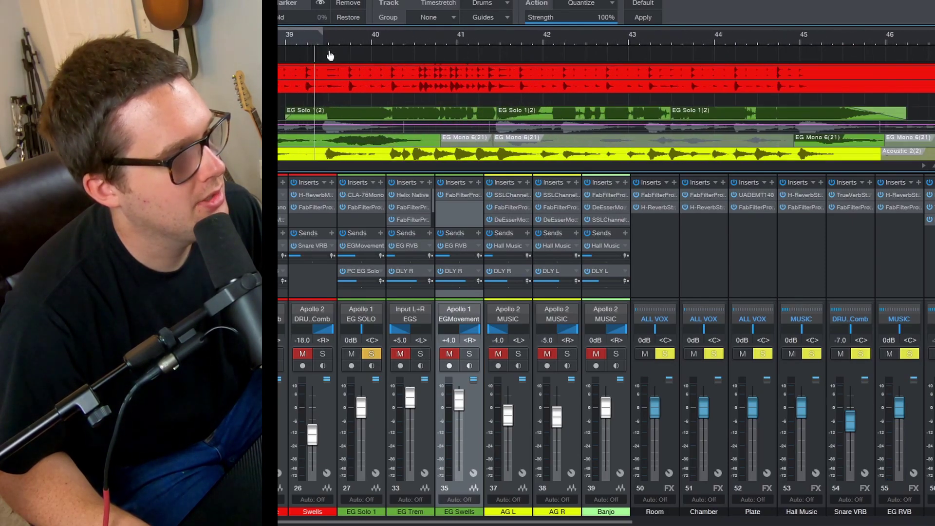
pyautogui.scroll(1, 298, 46)
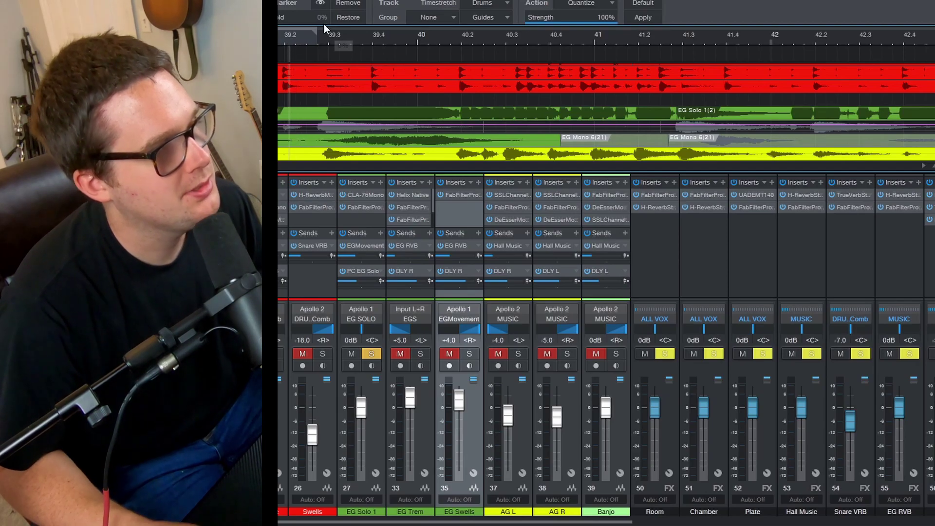
pyautogui.moveTo(320, 16)
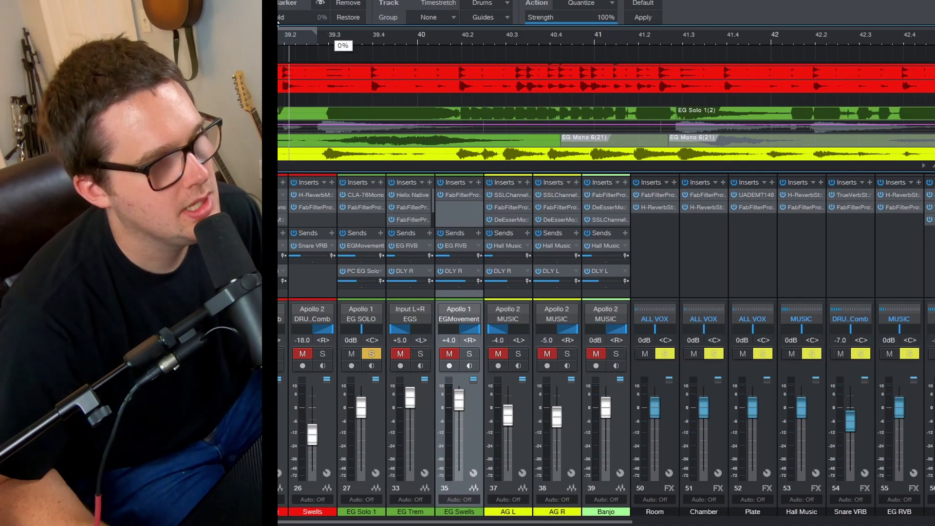
# - Enlarge the EG Solo track lane and review its CLA-76 and Pro-Q 2 inserts
pyautogui.press('Up')
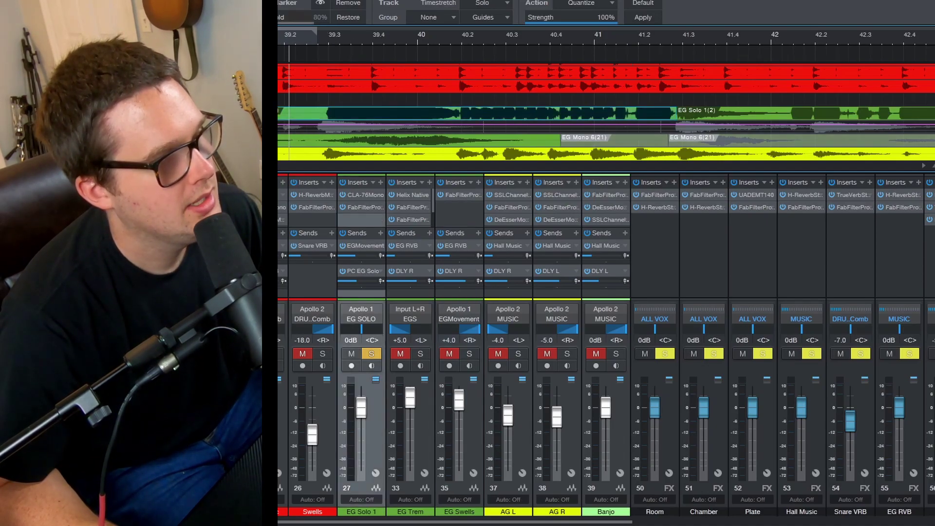
pyautogui.hotkey('shift', 'z')
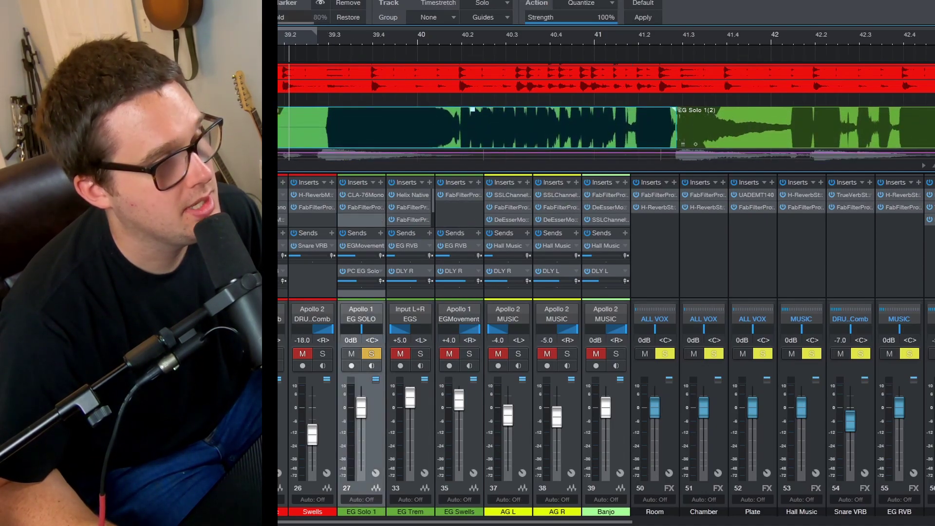
pyautogui.click(368, 193)
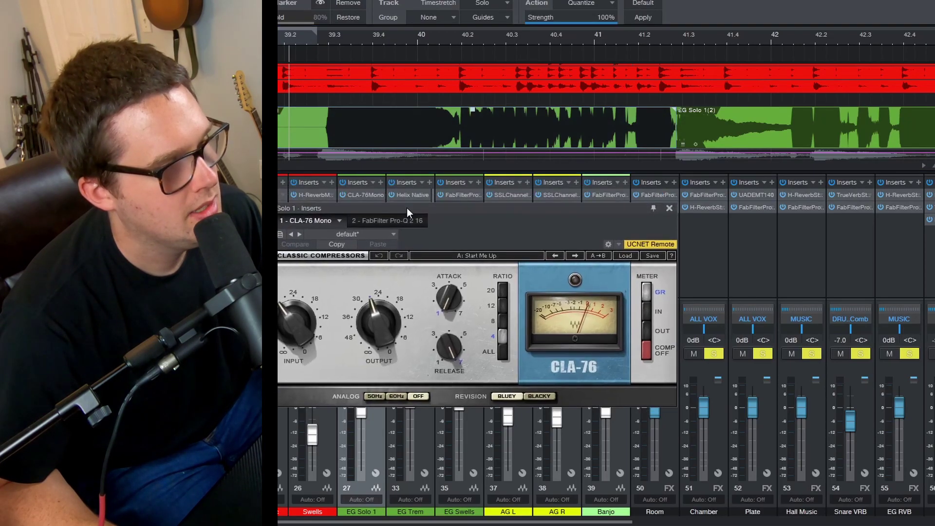
pyautogui.moveTo(398, 186); pyautogui.dragTo(390, 239)
pyautogui.click(375, 252)
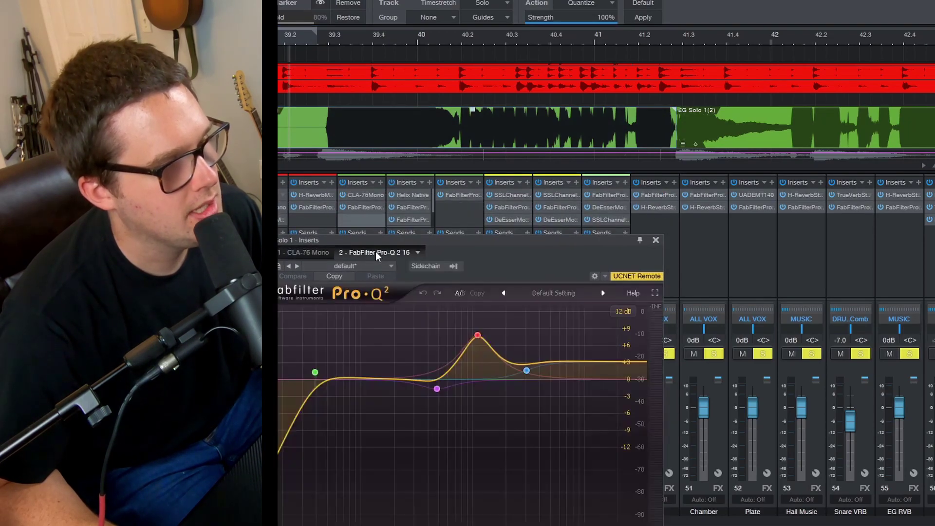
pyautogui.click(301, 252)
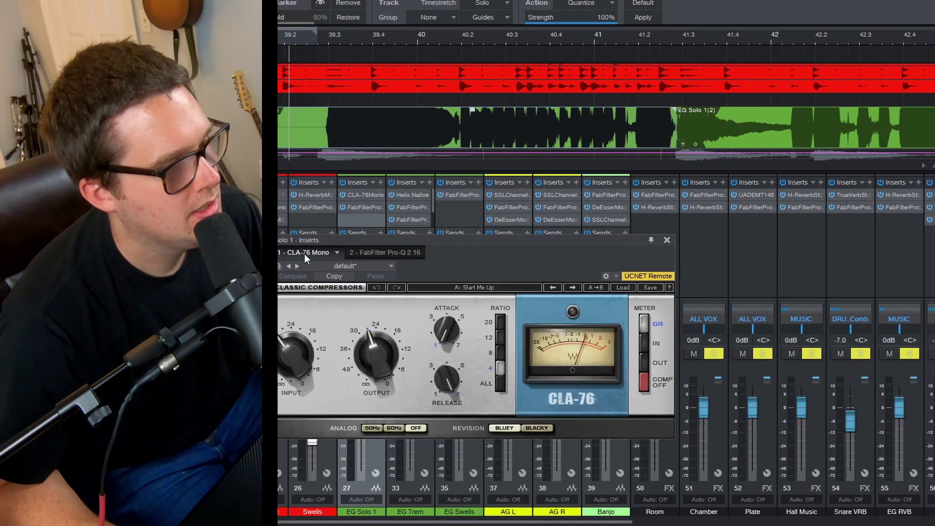
pyautogui.click(666, 241)
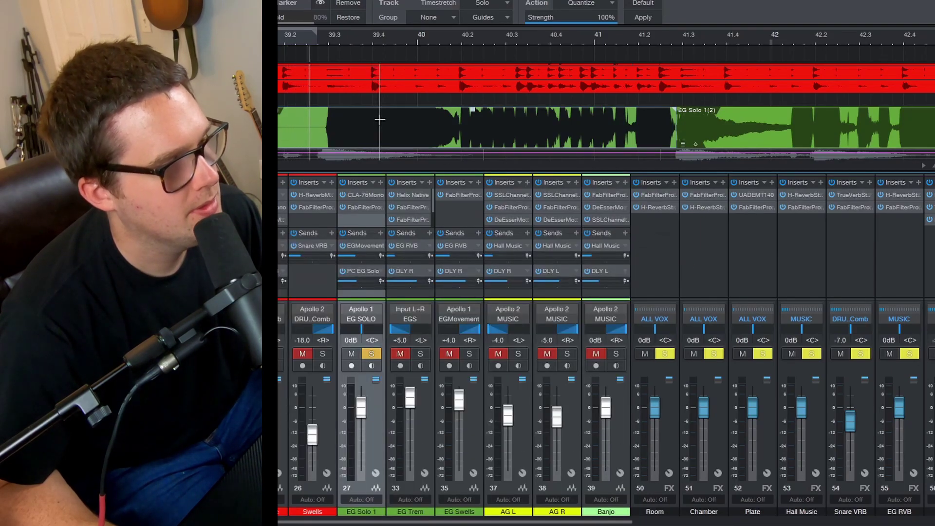
# - Scroll to the EG SOLO bus, select it, and expand its six-plugin insert chain
pyautogui.press('w')
pyautogui.press('w')
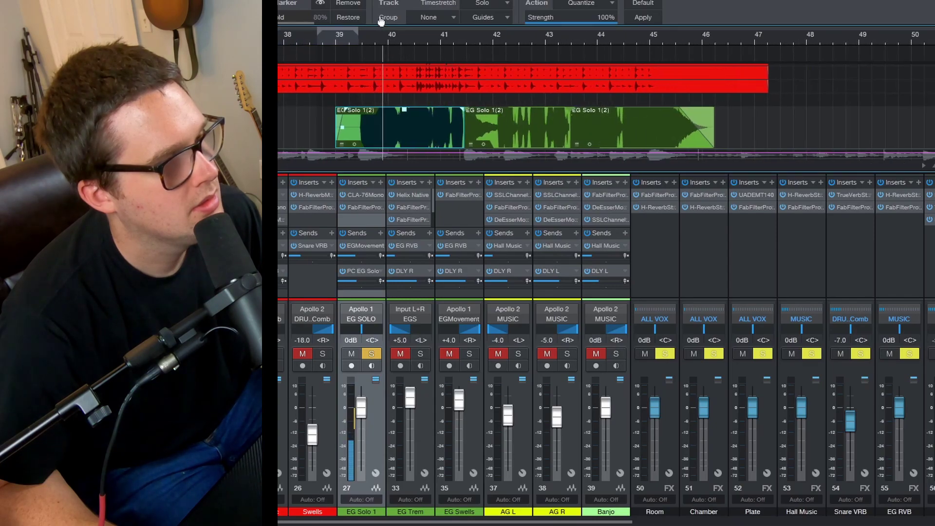
pyautogui.press('w')
pyautogui.press('w')
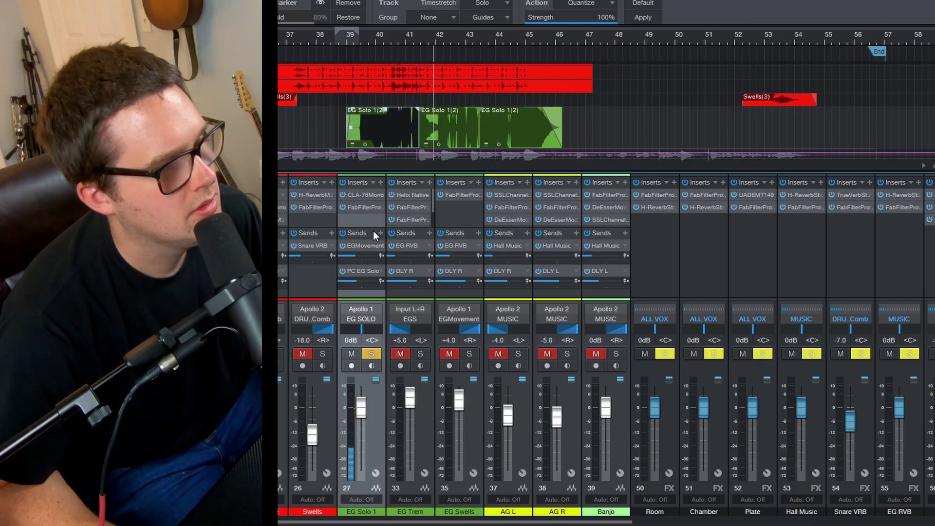
pyautogui.moveTo(429, 524); pyautogui.dragTo(480, 524)
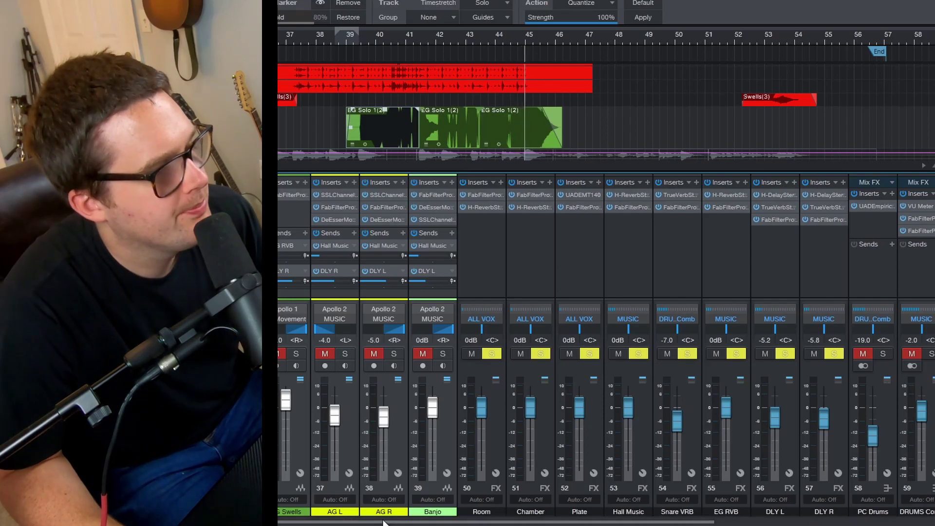
pyautogui.moveTo(380, 523); pyautogui.dragTo(717, 265)
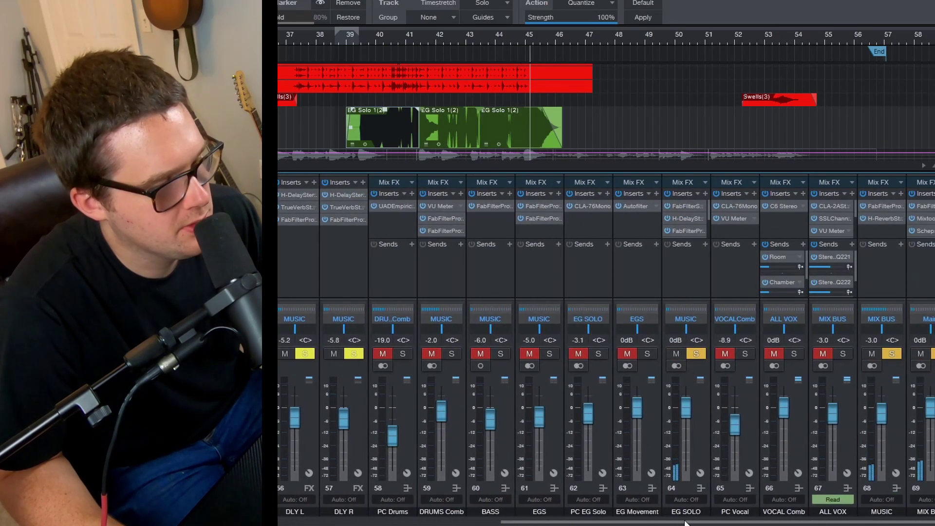
pyautogui.click(690, 267)
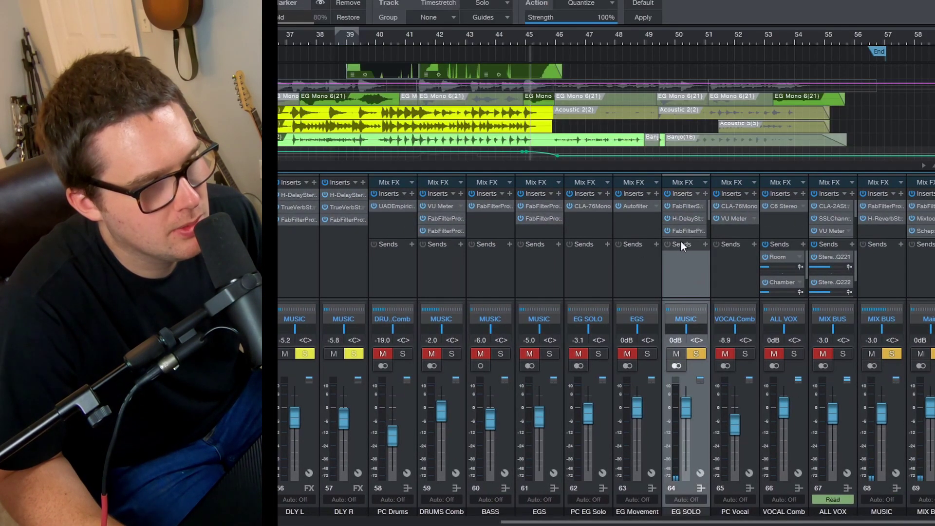
pyautogui.moveTo(683, 239); pyautogui.dragTo(689, 286)
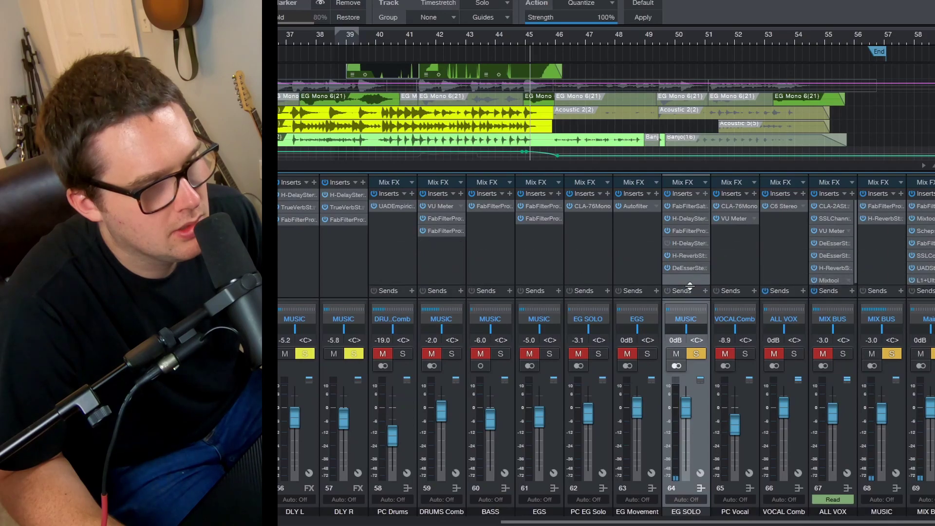
pyautogui.click(693, 208)
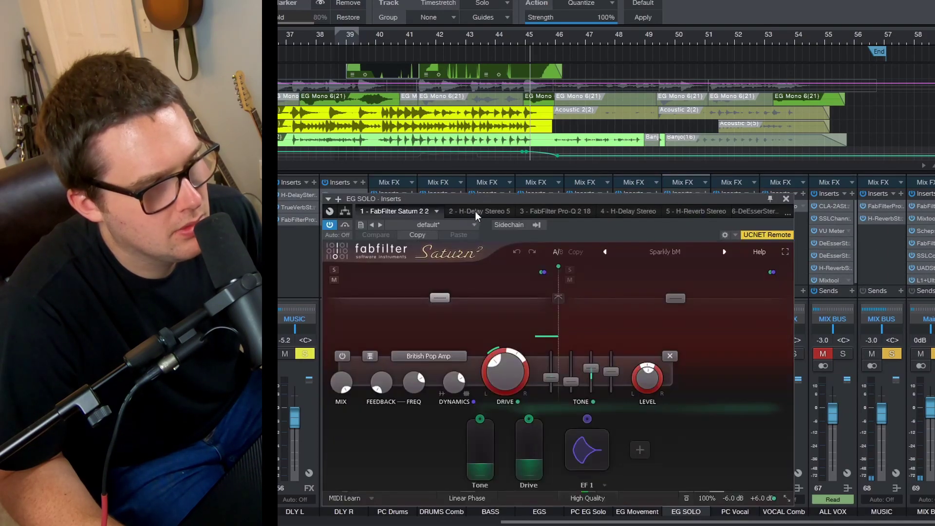
pyautogui.moveTo(477, 197); pyautogui.dragTo(431, 149)
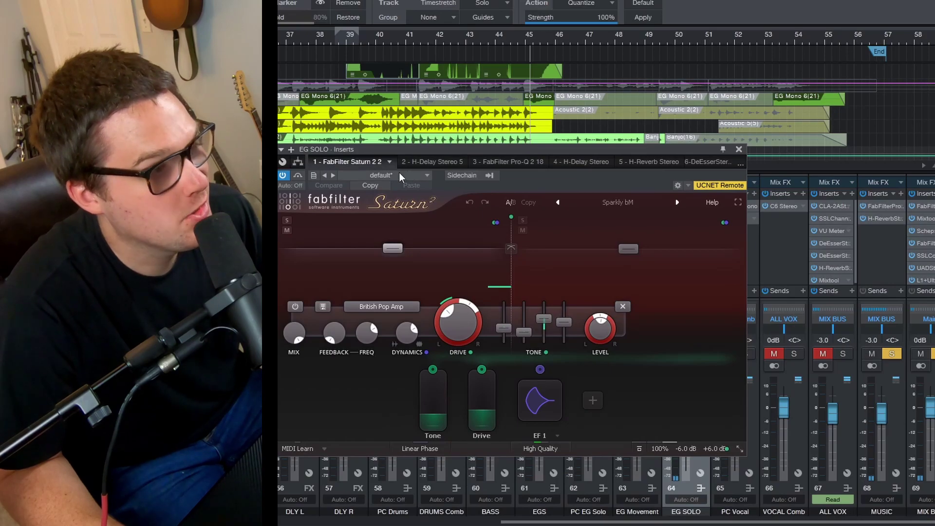
pyautogui.click(440, 163)
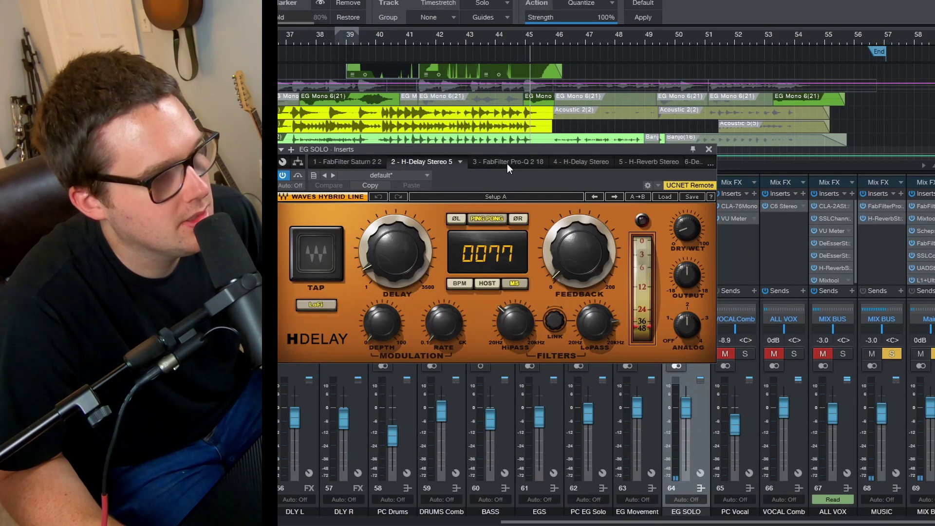
pyautogui.click(506, 162)
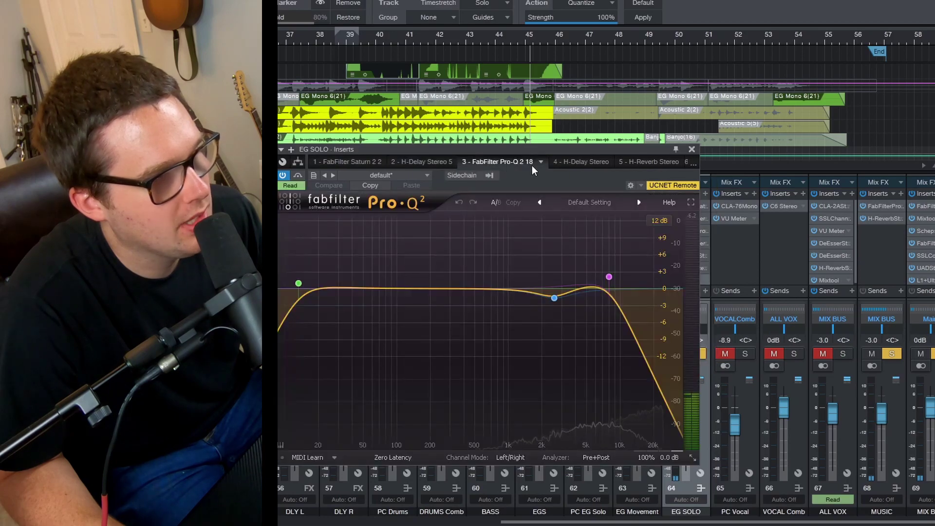
pyautogui.click(593, 169)
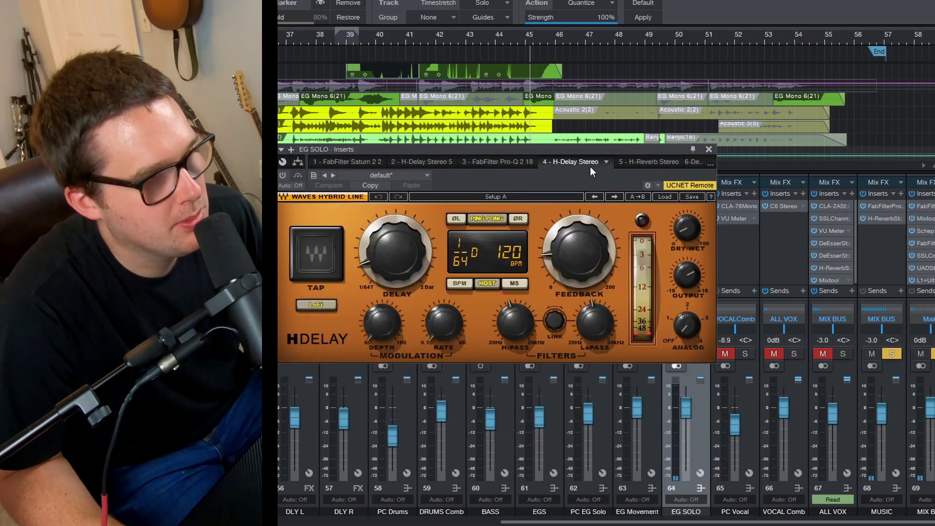
pyautogui.click(651, 164)
pyautogui.click(658, 161)
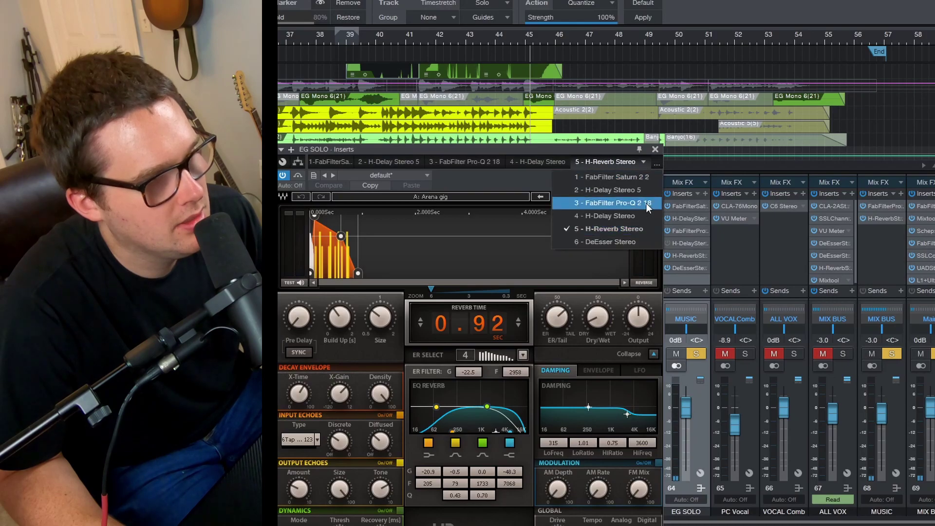
pyautogui.click(636, 239)
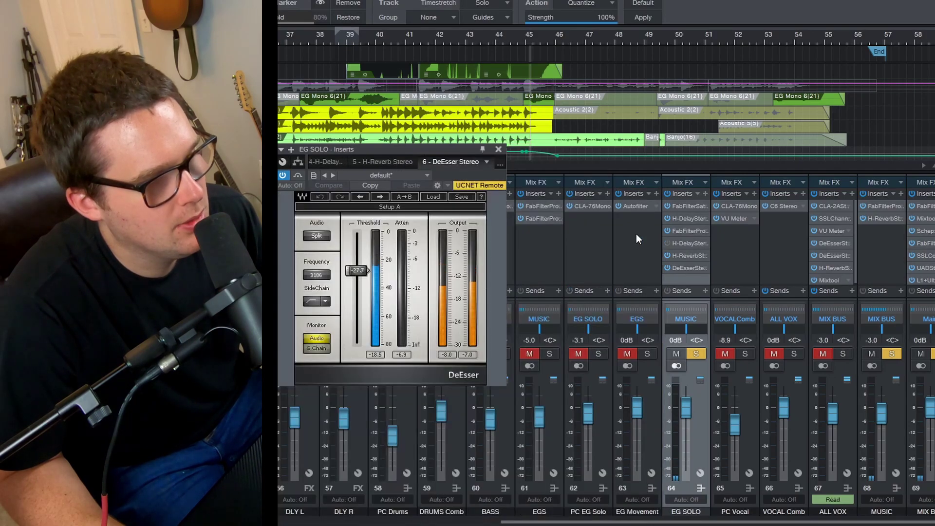
pyautogui.click(499, 149)
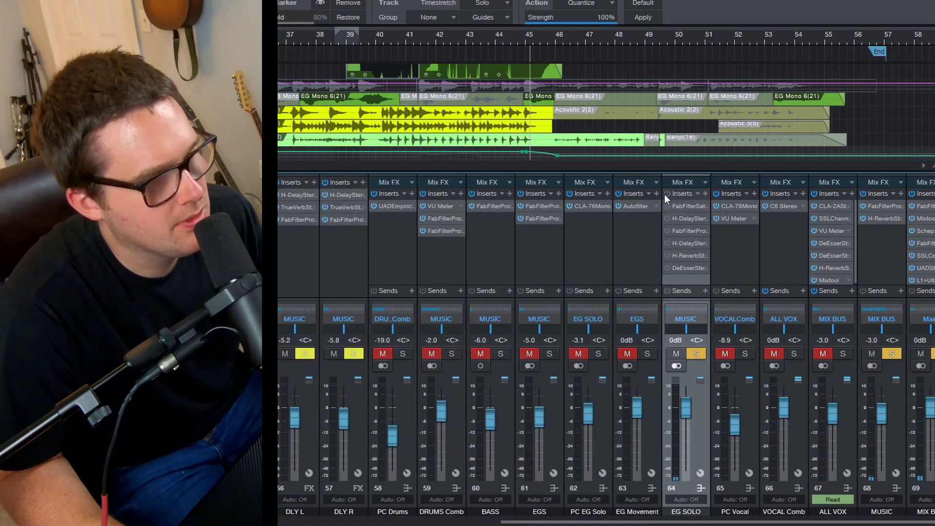
# - From bar 38, enable EG SOLO's inserts, unsolo it, and compare bypassed versus active
pyautogui.click(320, 35)
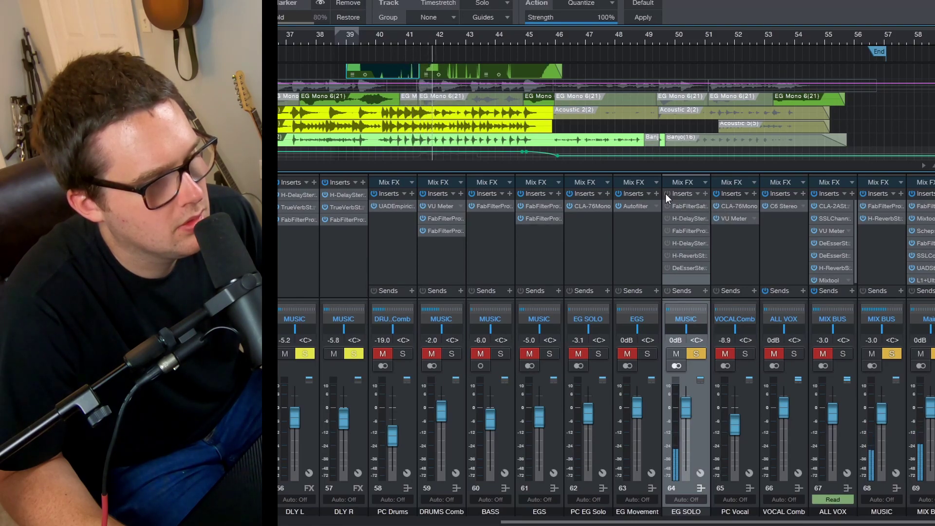
pyautogui.click(666, 193)
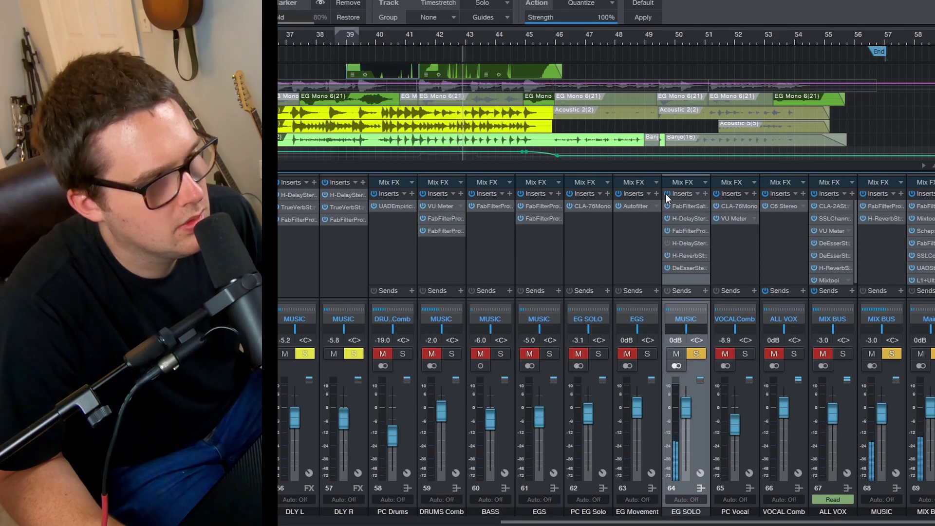
pyautogui.click(696, 355)
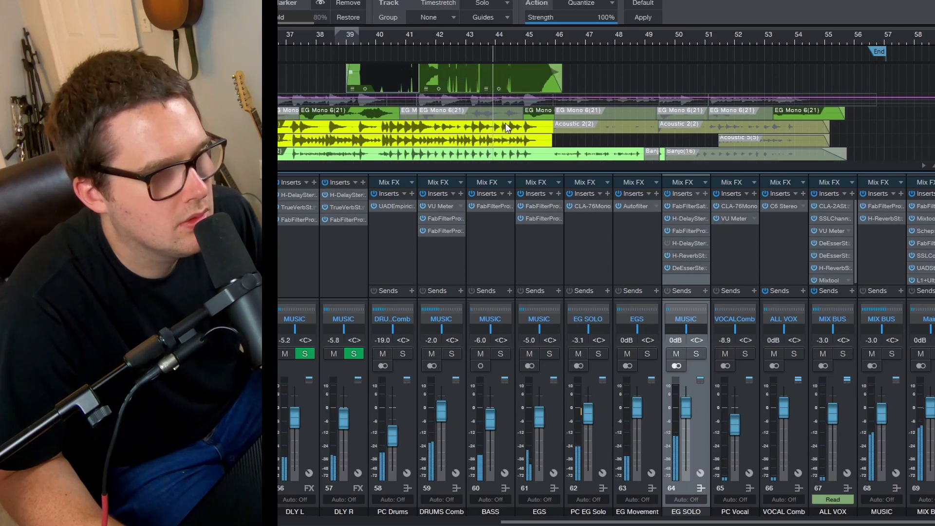
pyautogui.click(667, 194)
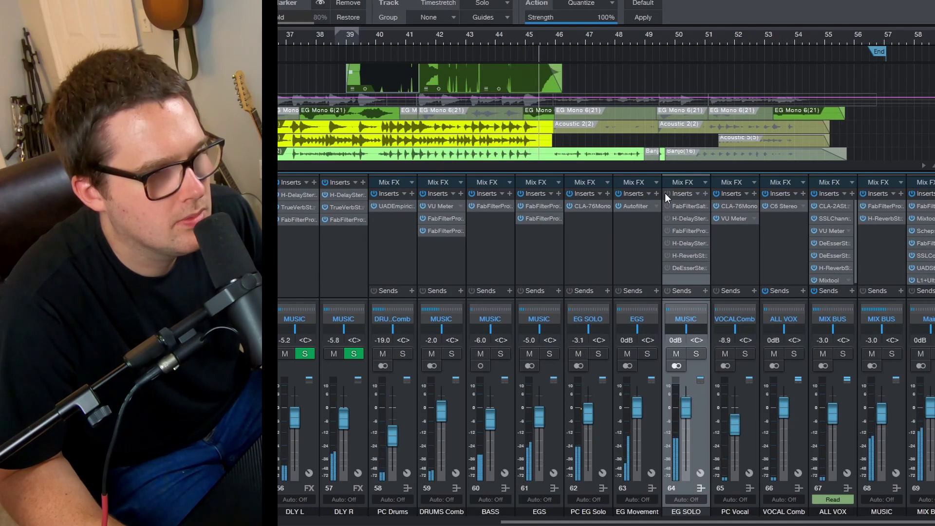
pyautogui.click(666, 194)
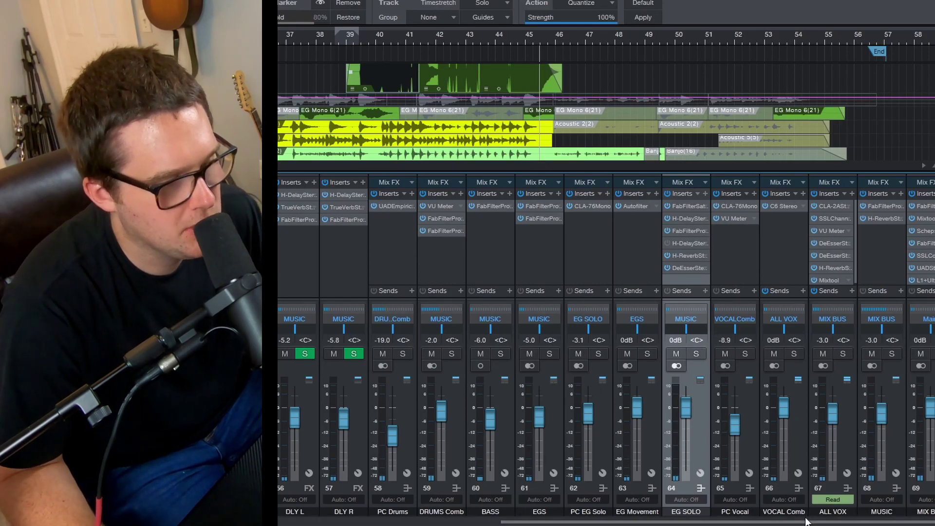
pyautogui.hscroll(-1, 790, 523)
pyautogui.hscroll(-3, 789, 522)
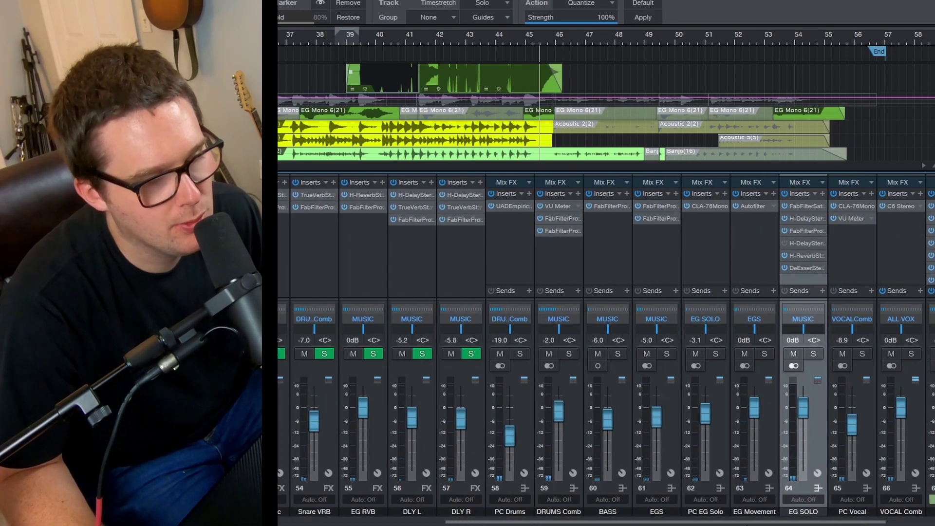
pyautogui.hscroll(1, 789, 523)
pyautogui.hscroll(3, 790, 523)
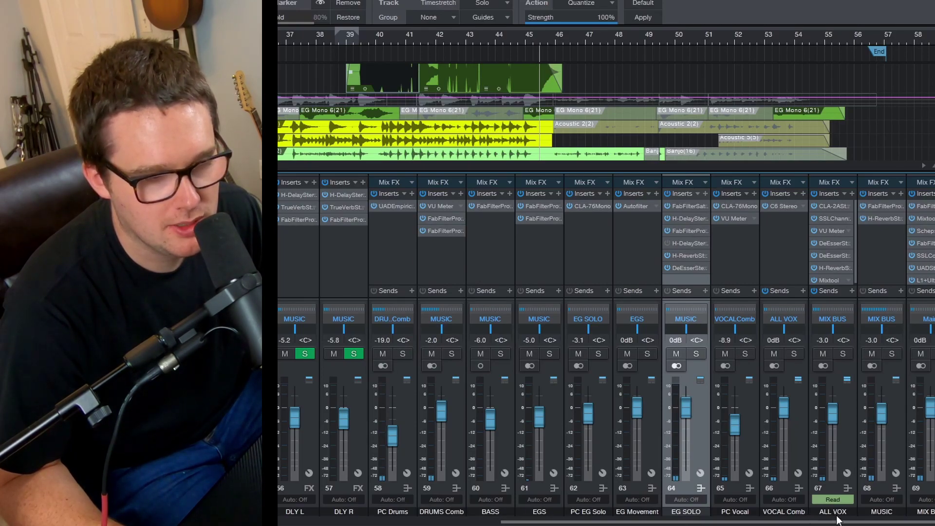
pyautogui.moveTo(839, 521); pyautogui.dragTo(401, 523)
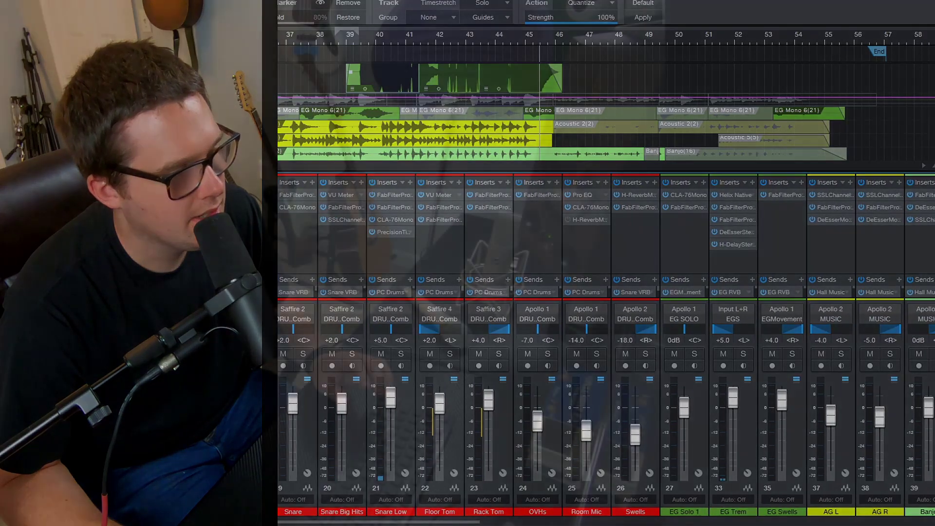